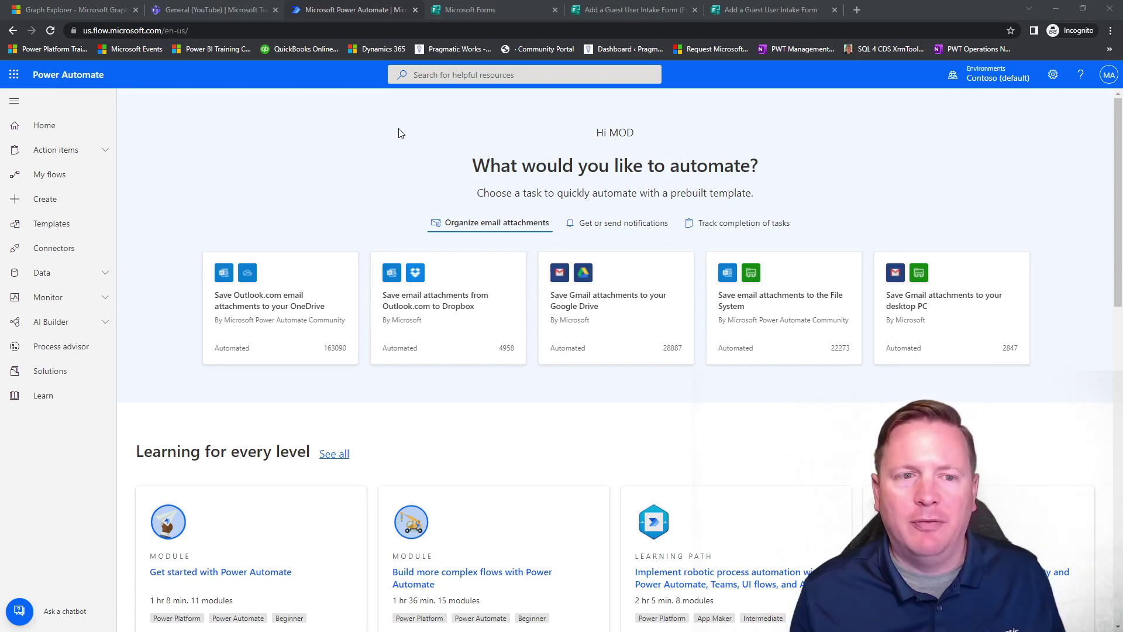
Open the YouTube Graph API Example flow from My flows and expand its HTTP step.
click(50, 174)
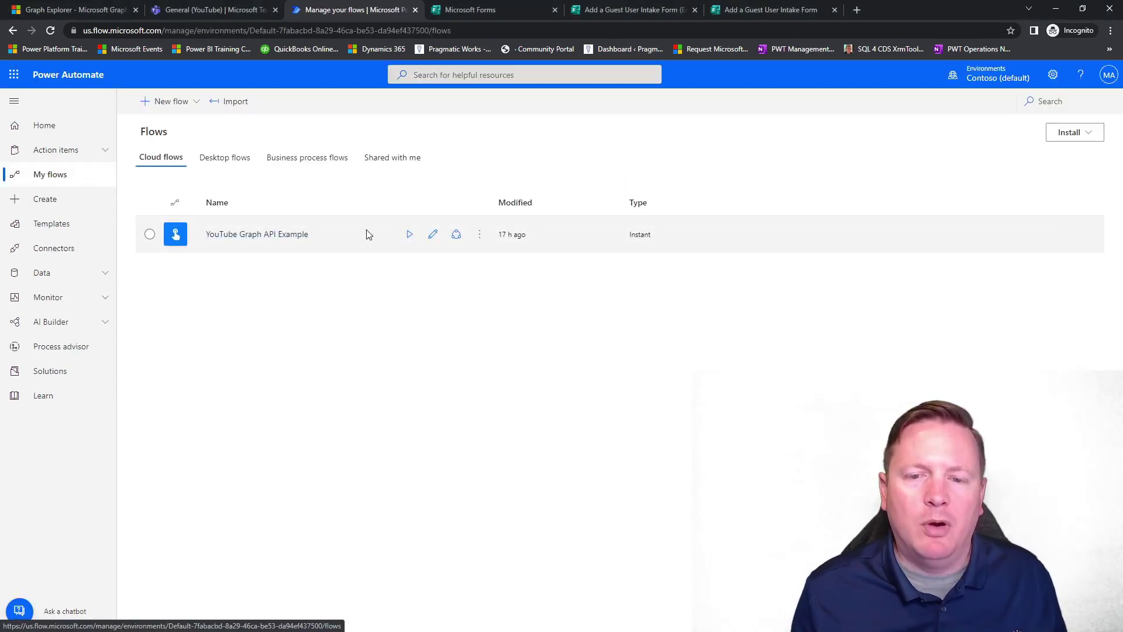
click(433, 234)
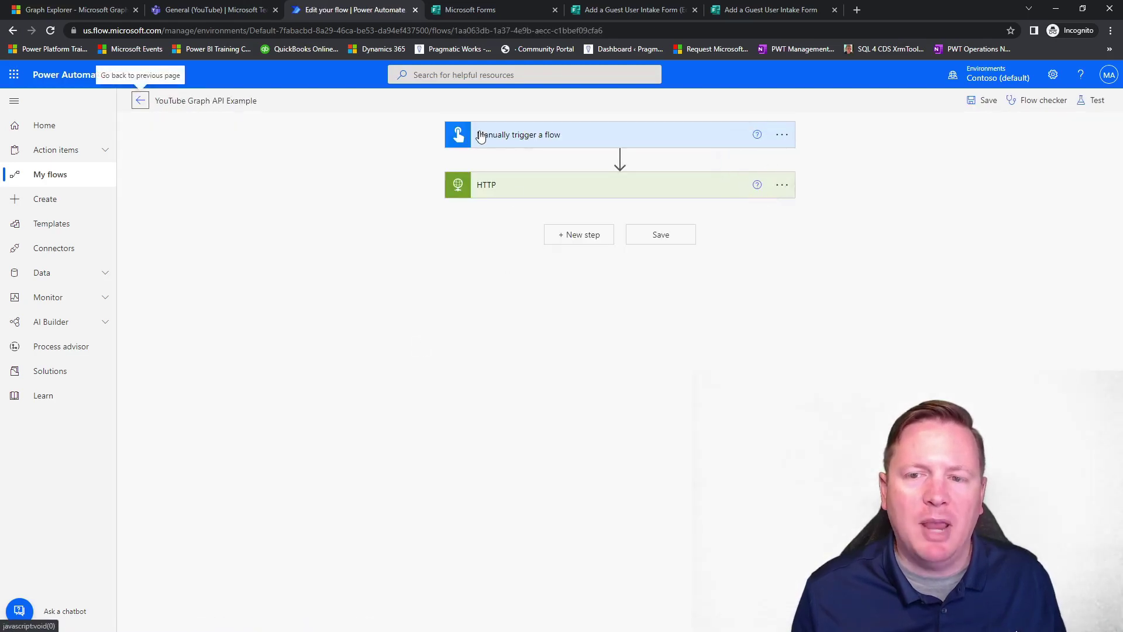
click(490, 140)
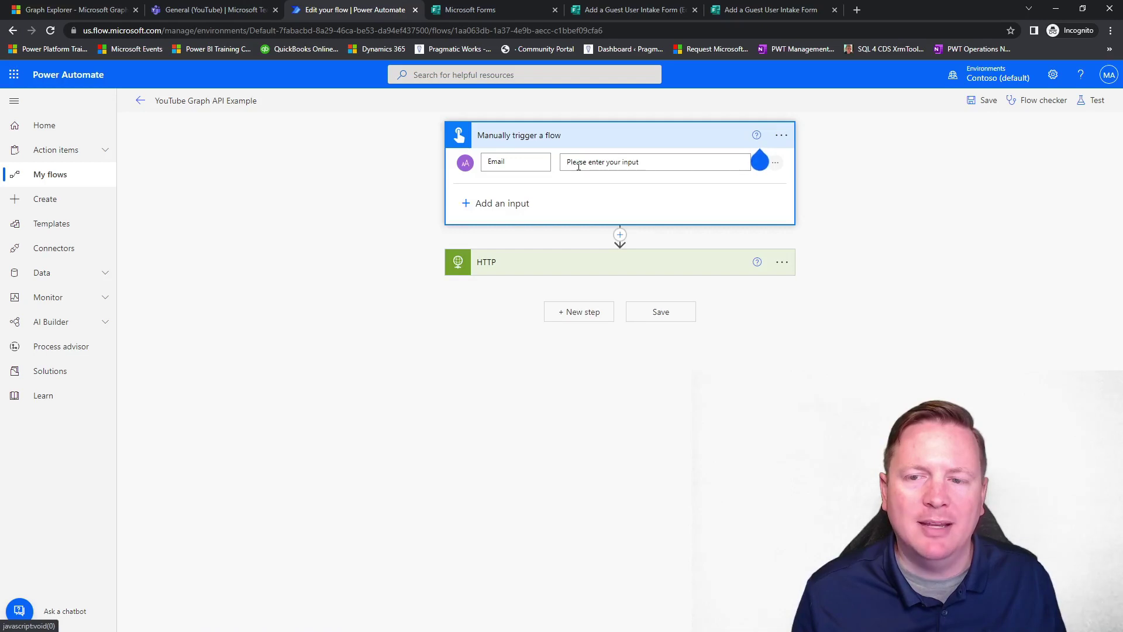
click(544, 144)
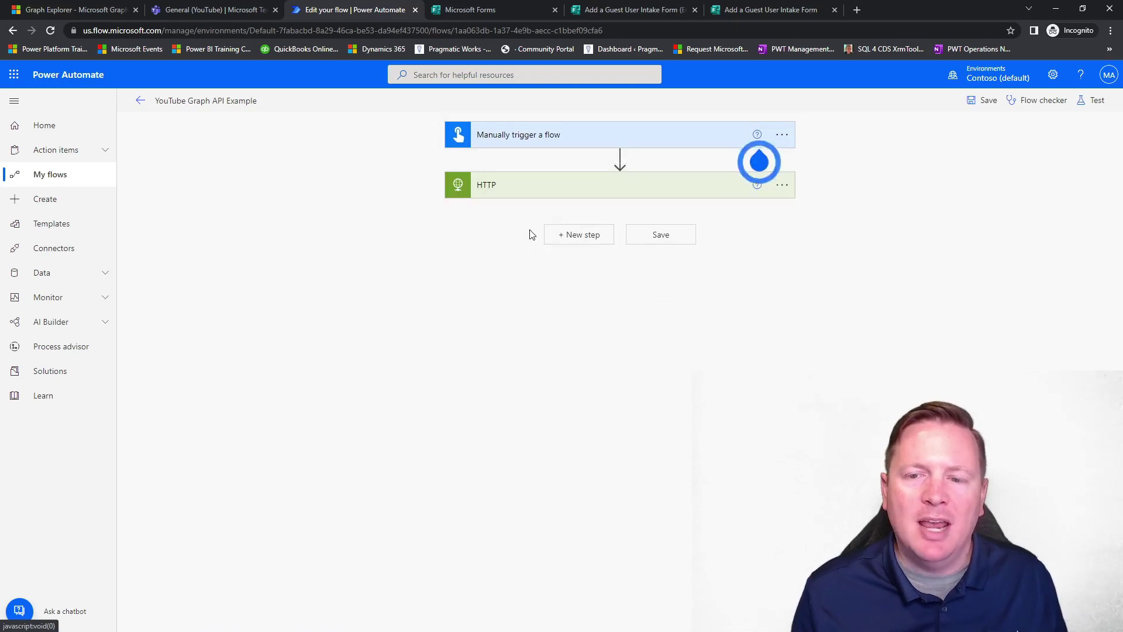
click(507, 185)
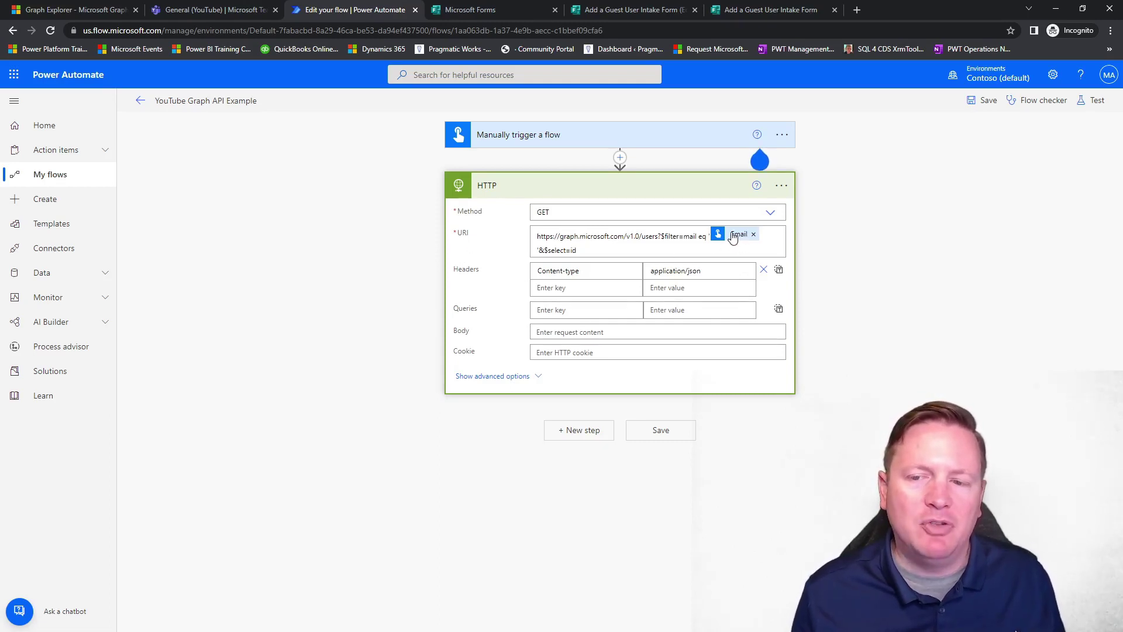
Show the HTTP step's advanced authentication options, review the URI's select=id part, then view the intake form.
click(495, 379)
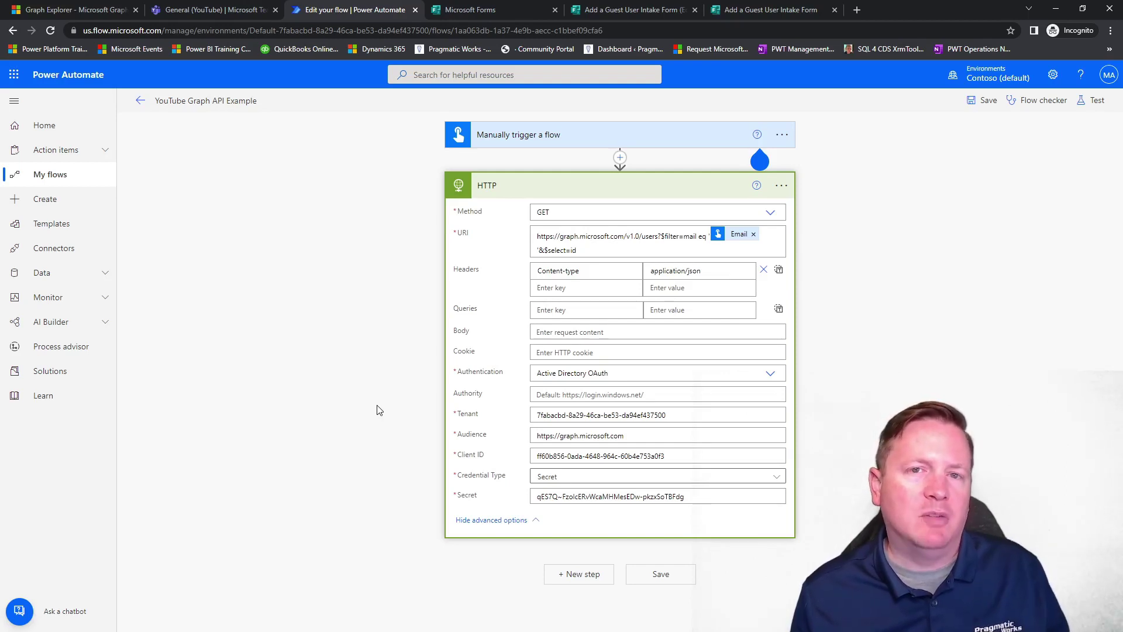
drag(580, 250, 548, 255)
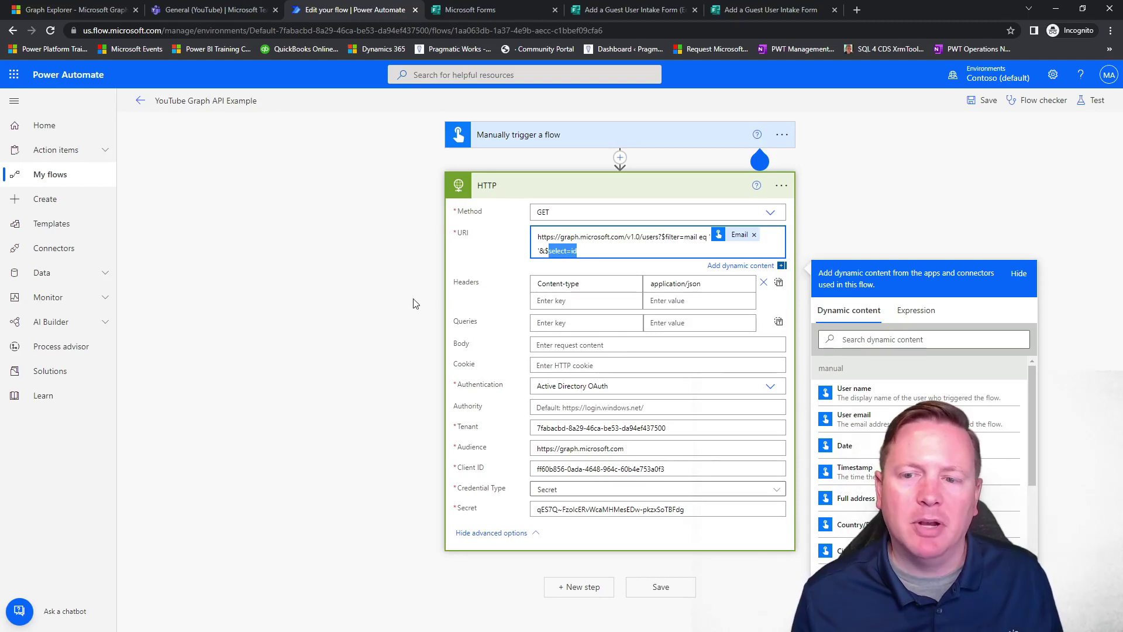
click(397, 310)
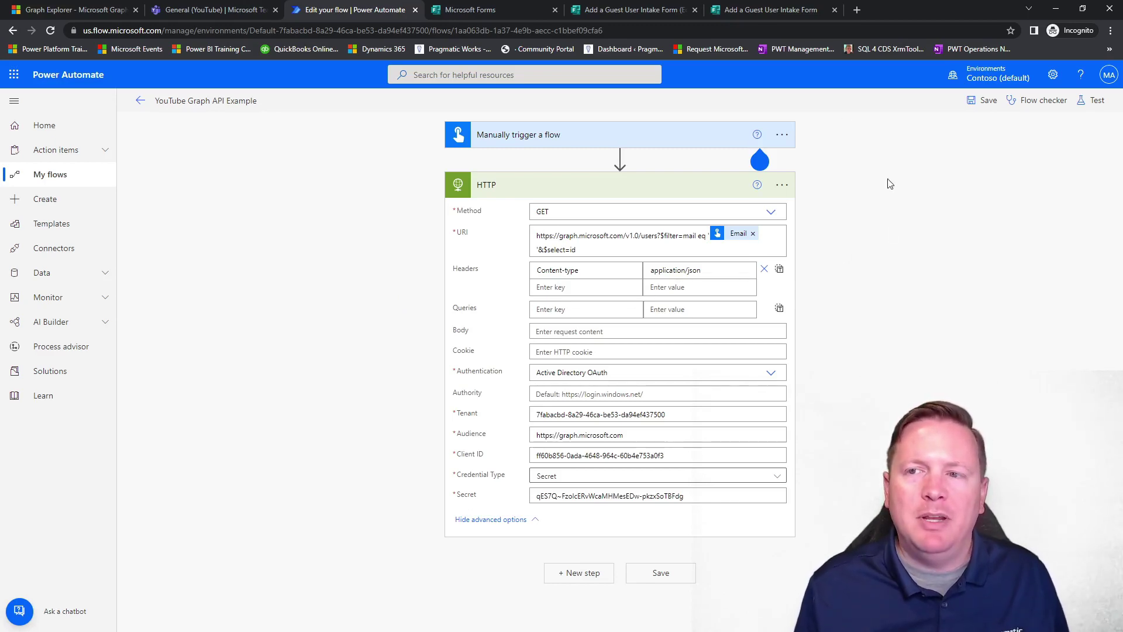
click(782, 10)
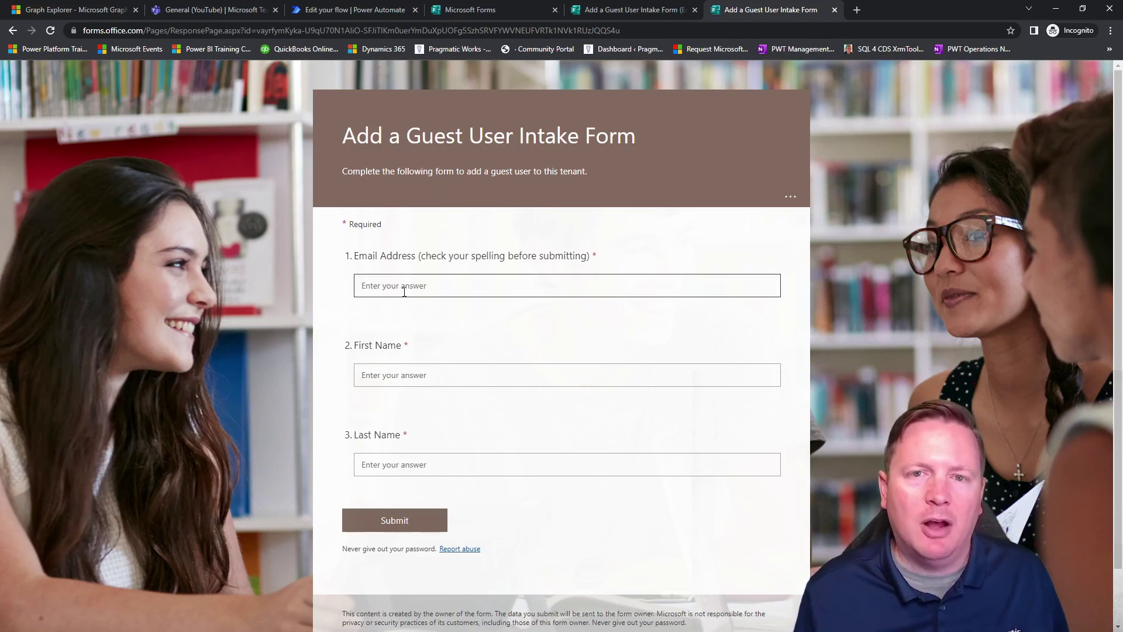
Go back to the Edit your flow browser tab in Power Automate.
click(357, 10)
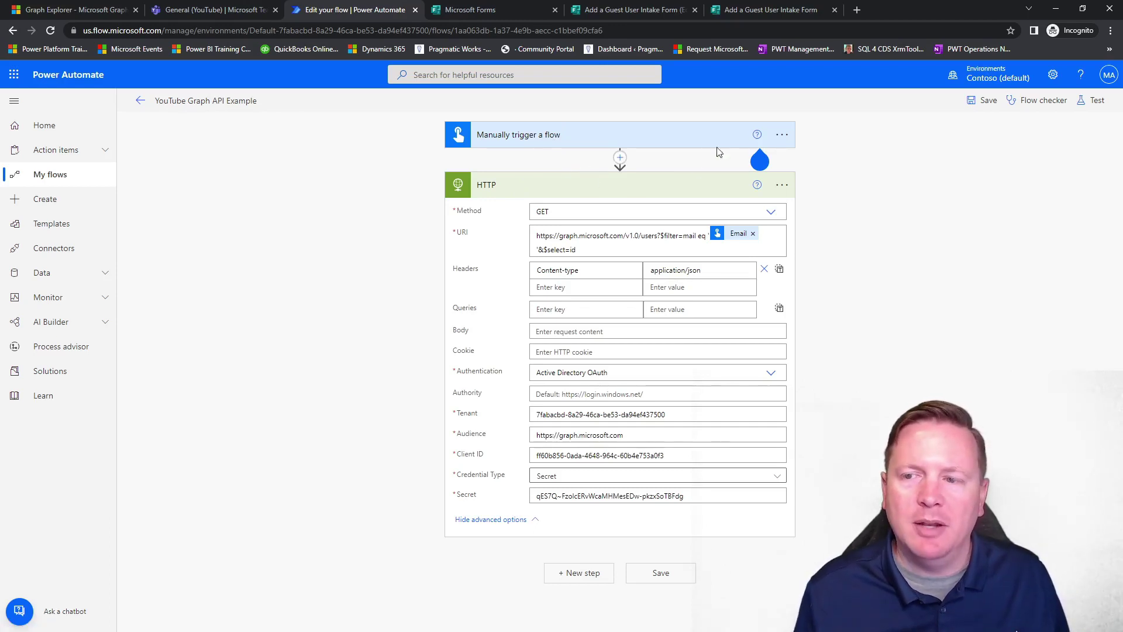
Delete the manual trigger from the flow.
click(791, 137)
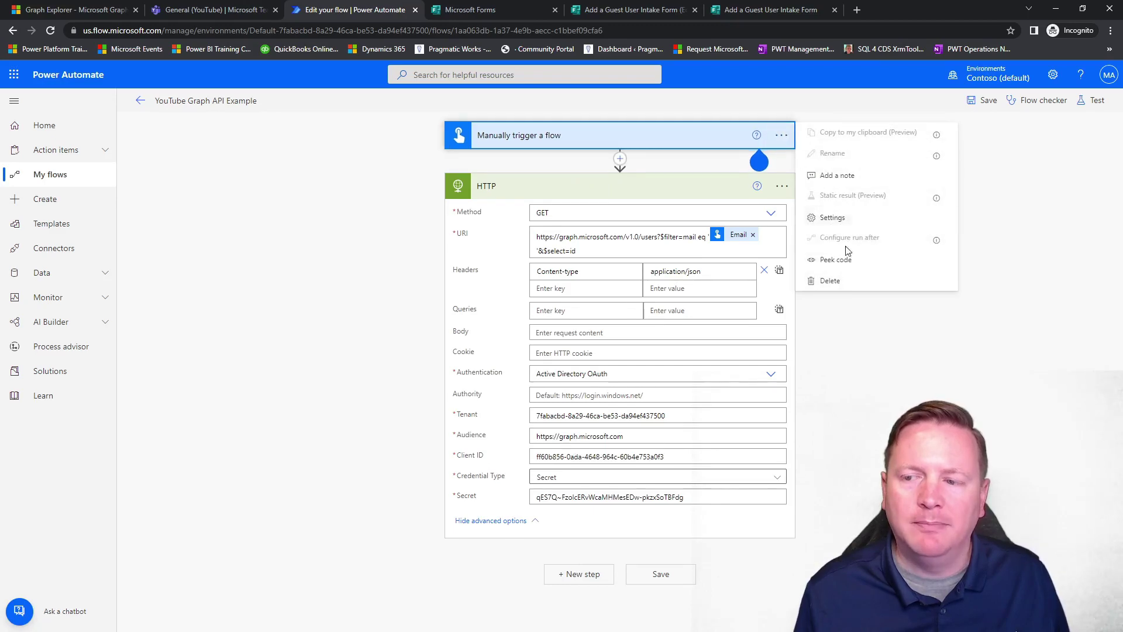
click(850, 285)
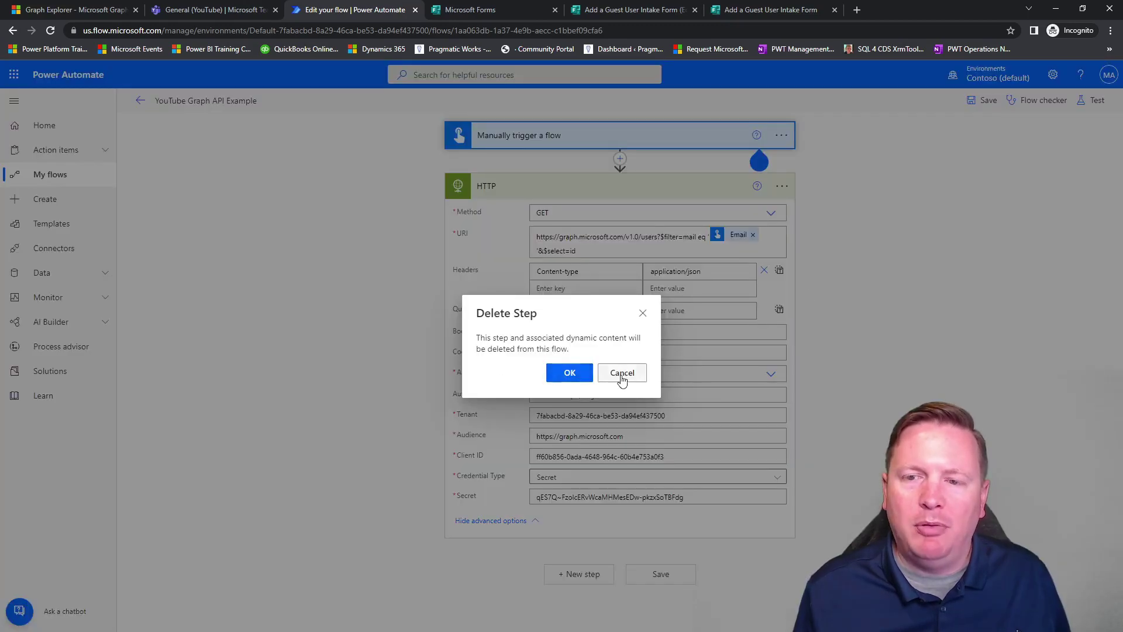
click(585, 376)
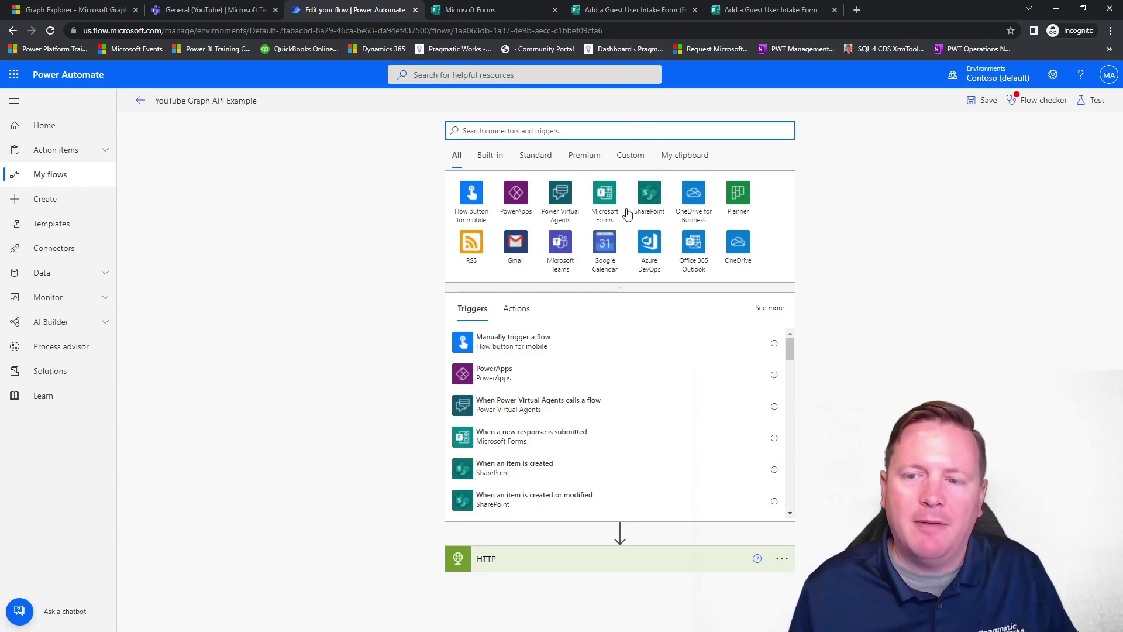
Add a Forms 'When a new response is submitted' trigger on the Add a Guest User Intake Form.
click(604, 211)
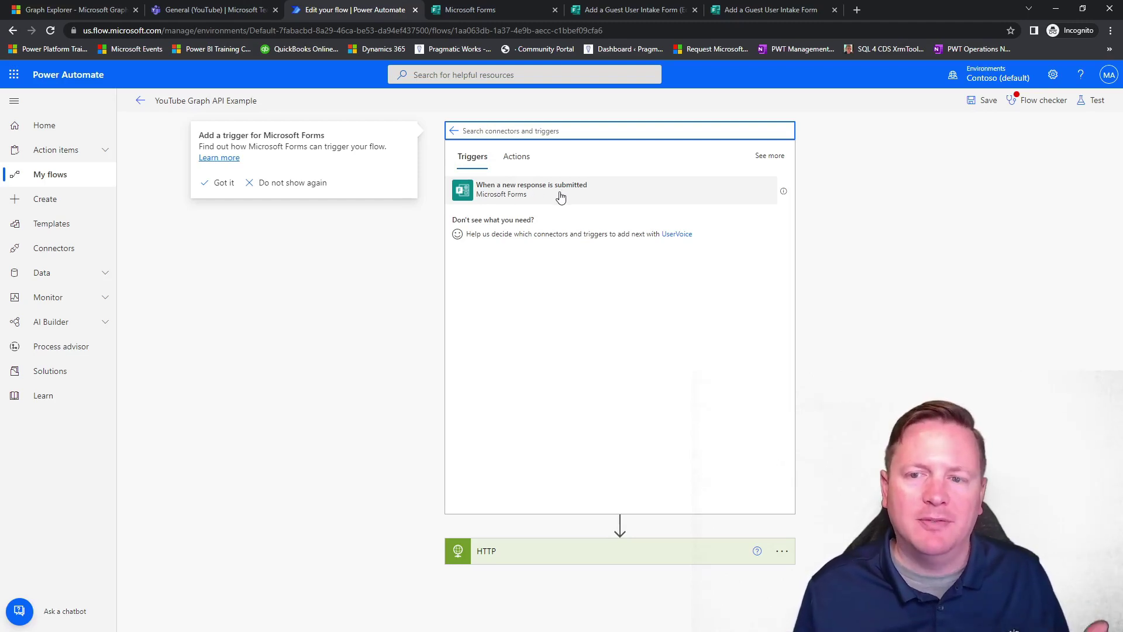
click(528, 198)
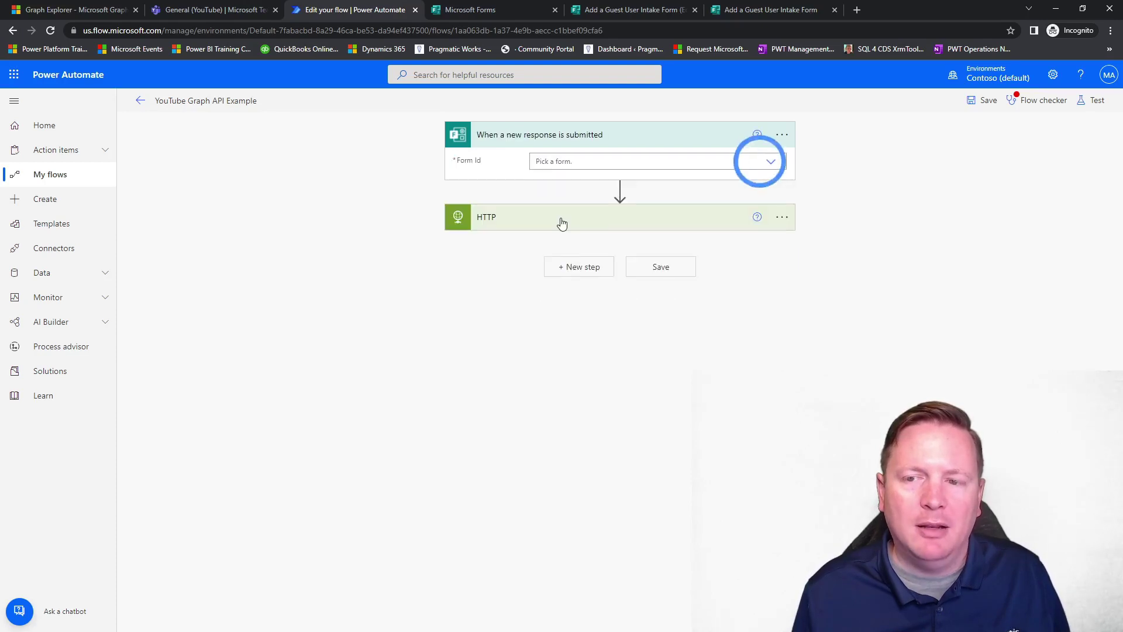
click(775, 163)
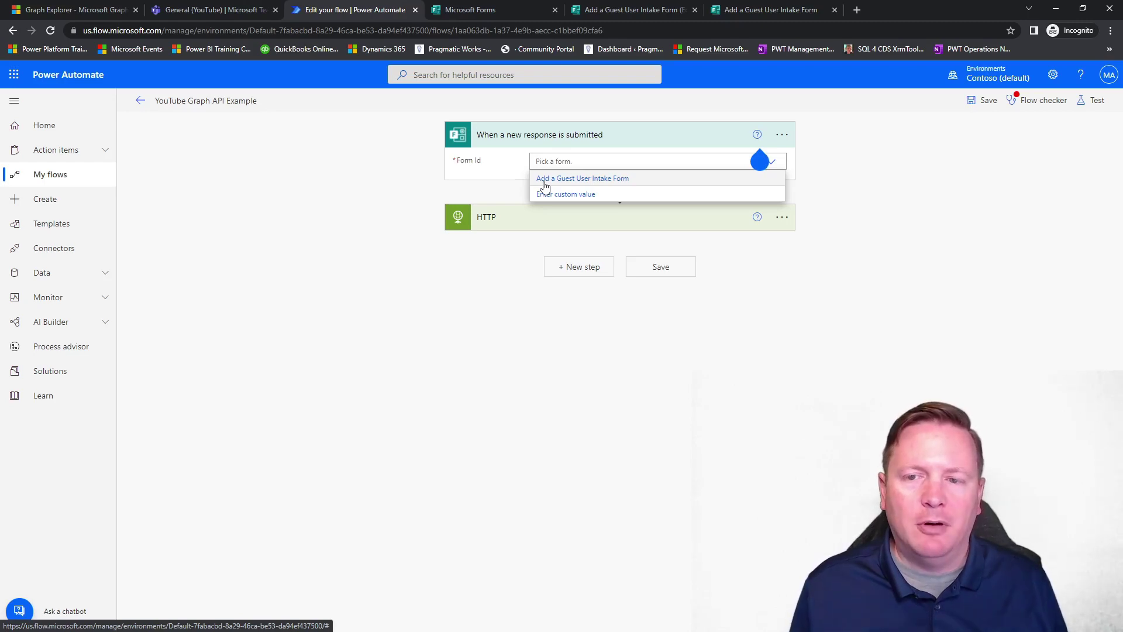
click(612, 178)
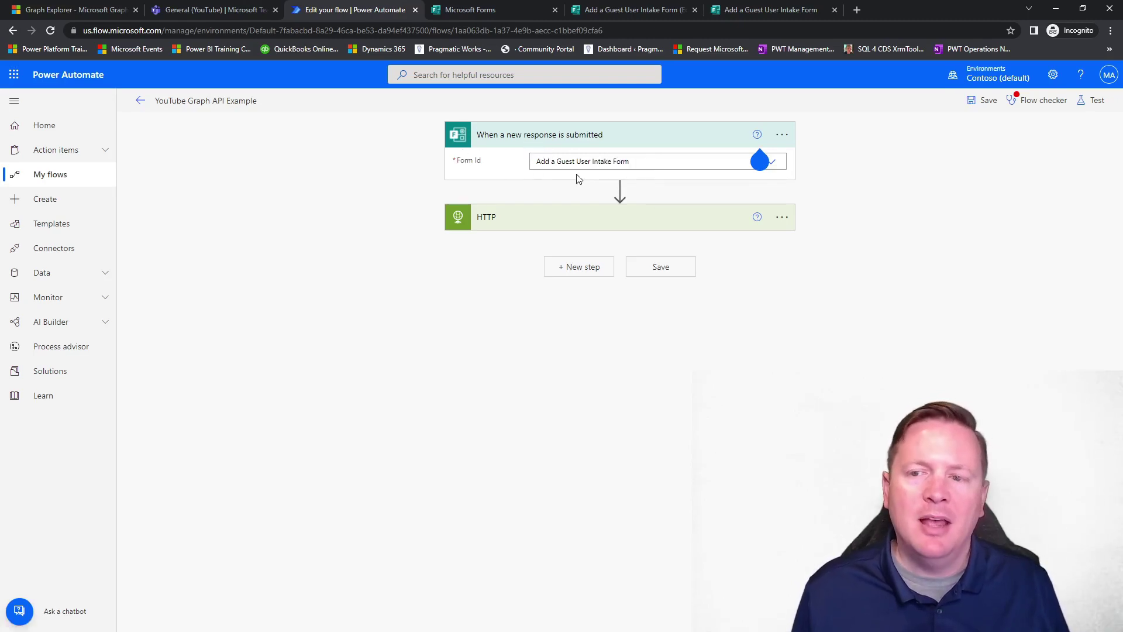
Insert a Get response details action after the trigger, using the Add a Guest User Intake Form.
click(620, 189)
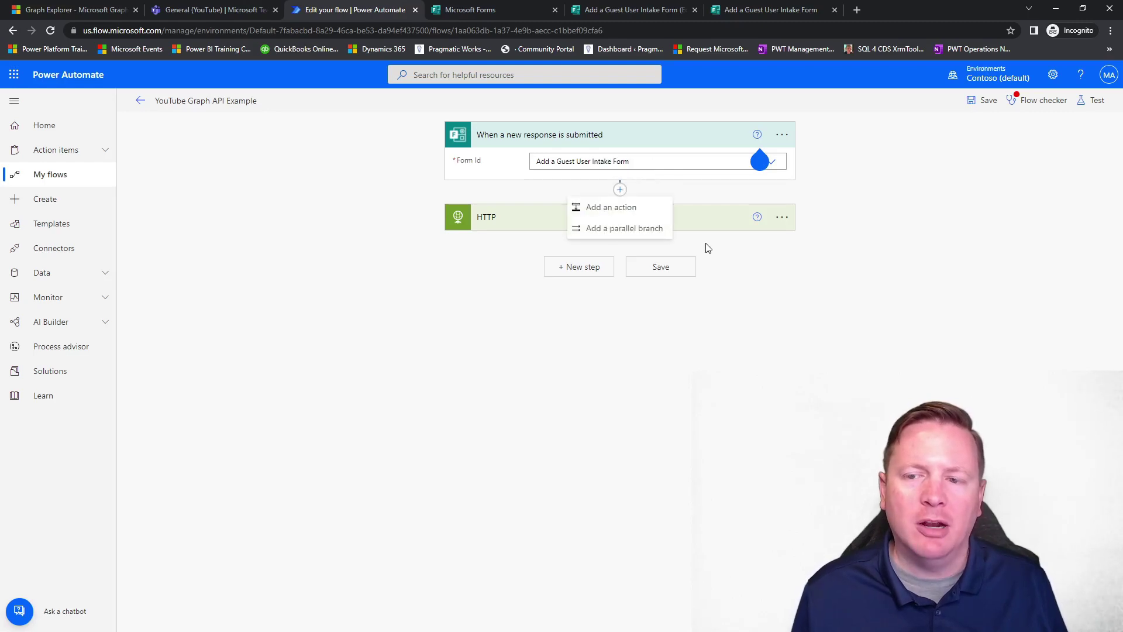
click(632, 212)
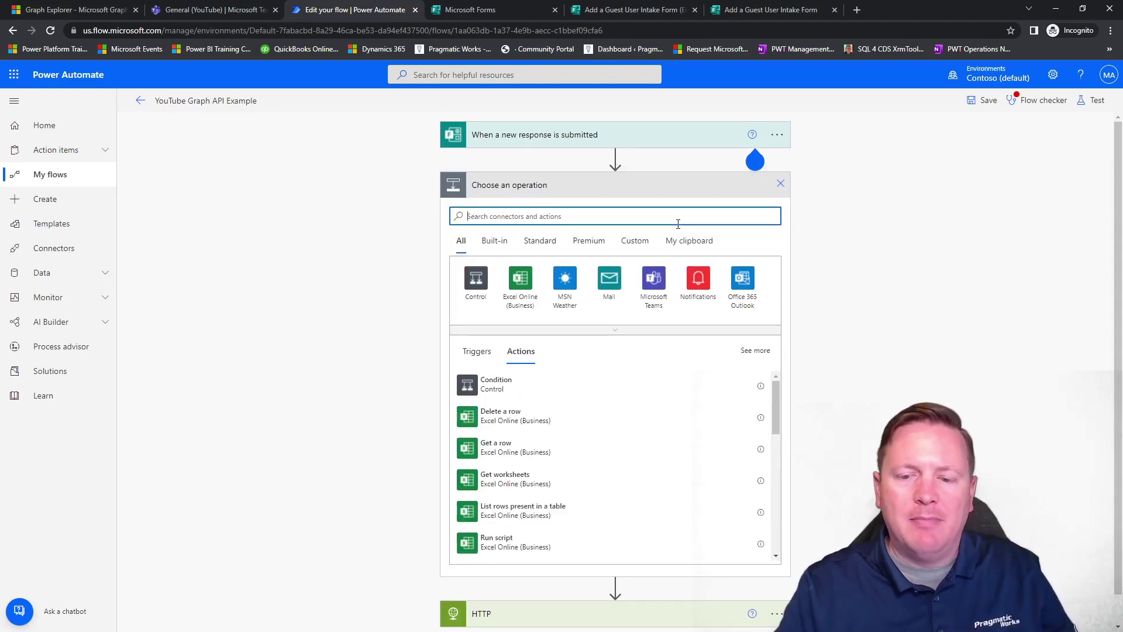
text(forms)
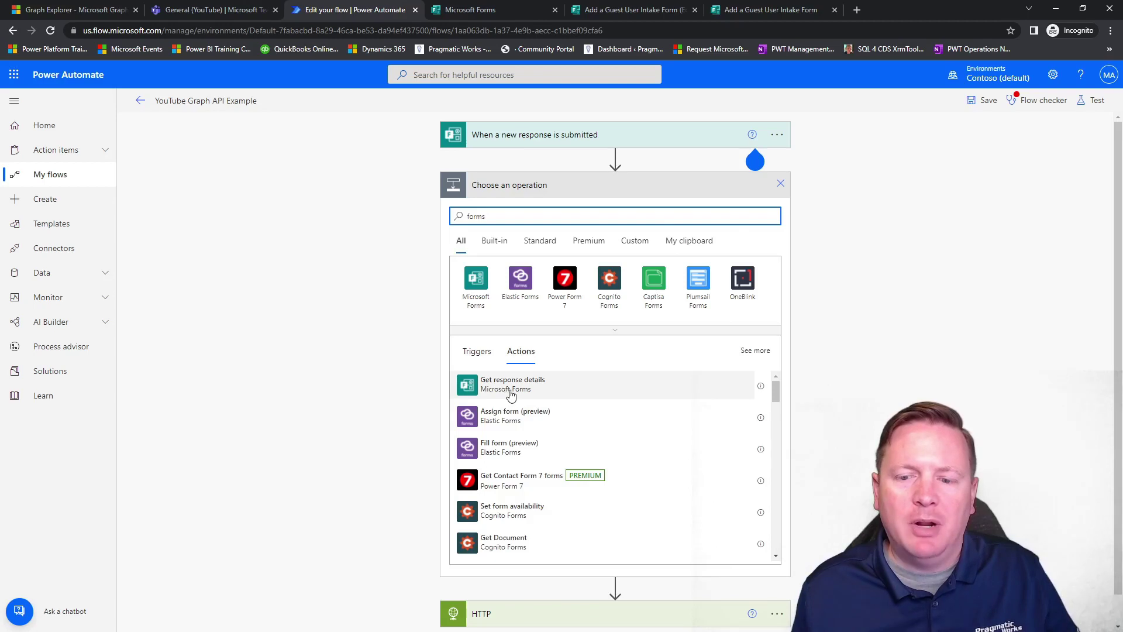
click(531, 389)
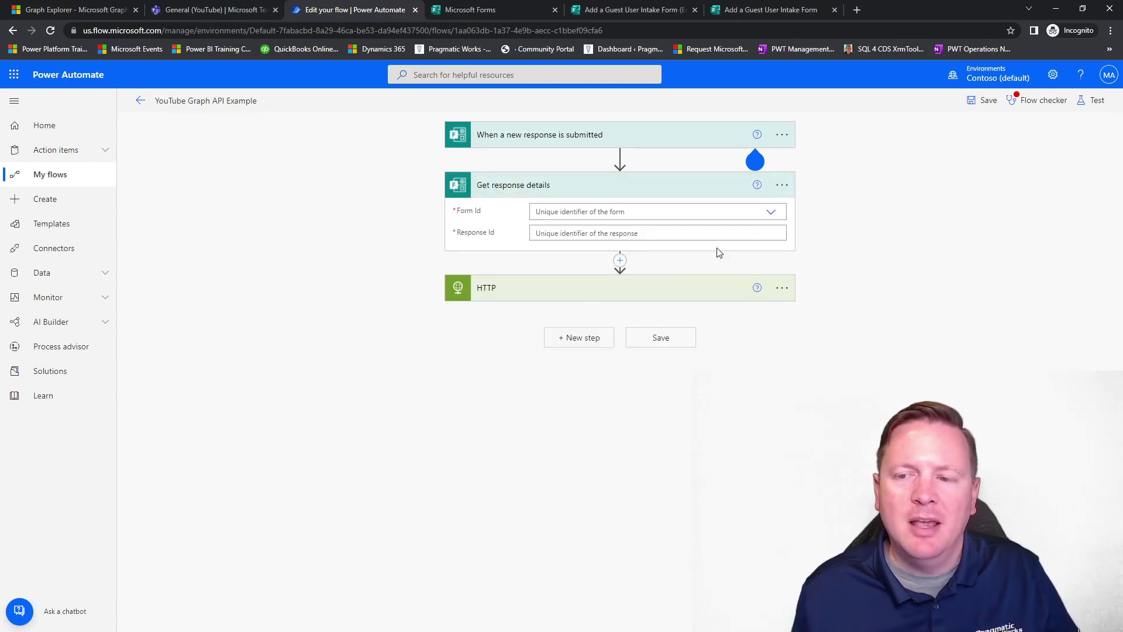
click(772, 213)
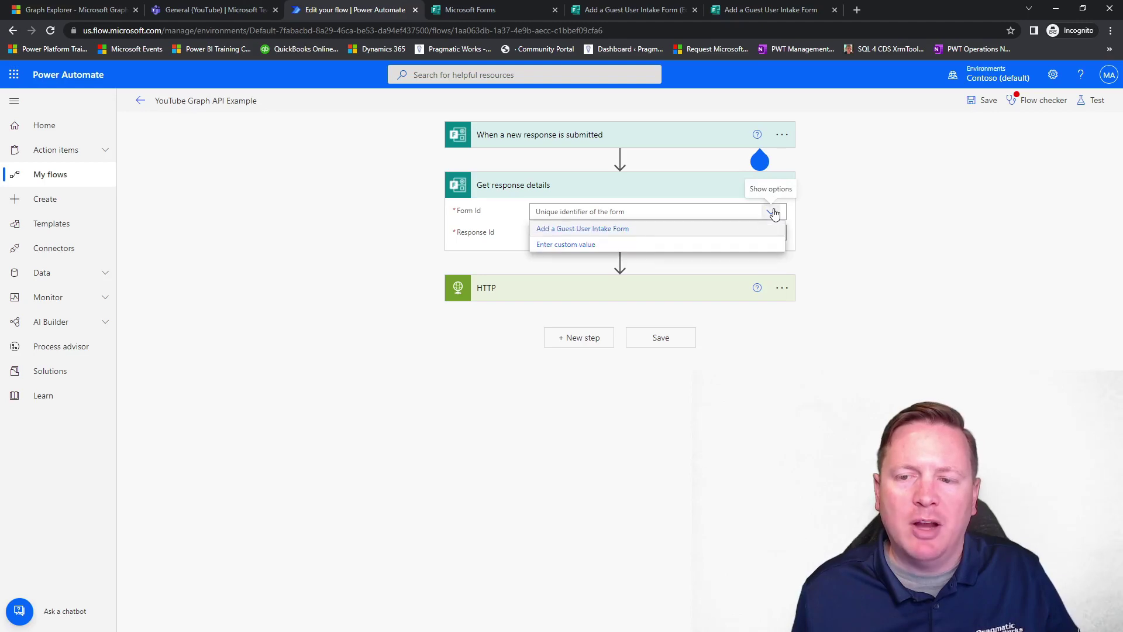
click(631, 231)
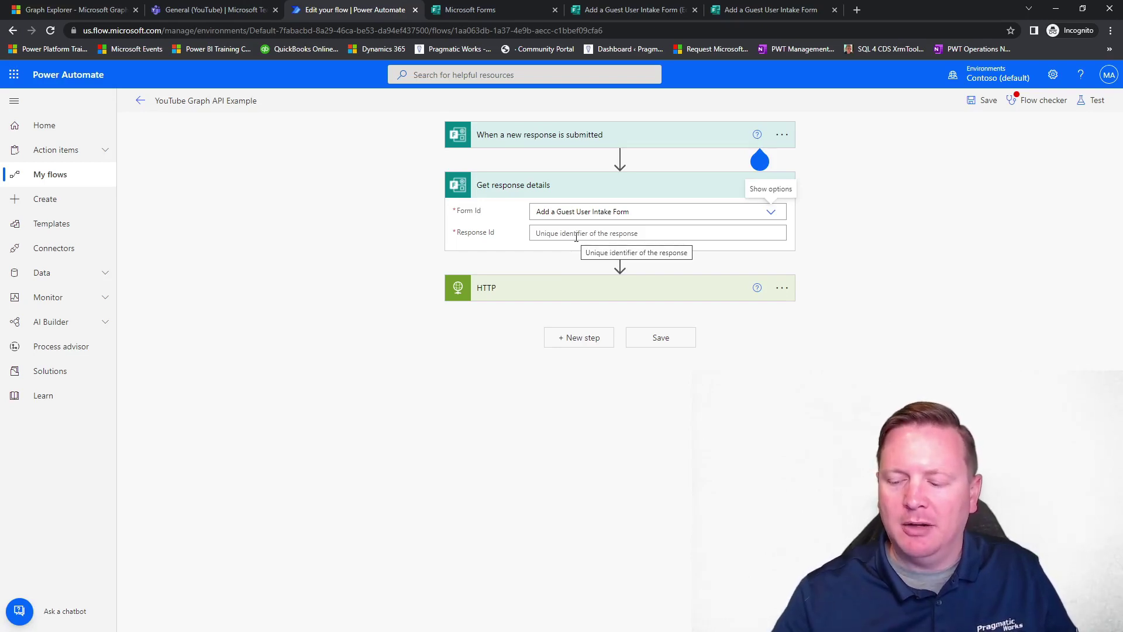
Set Get response details' Response Id to the trigger's Response Id dynamic value.
click(594, 234)
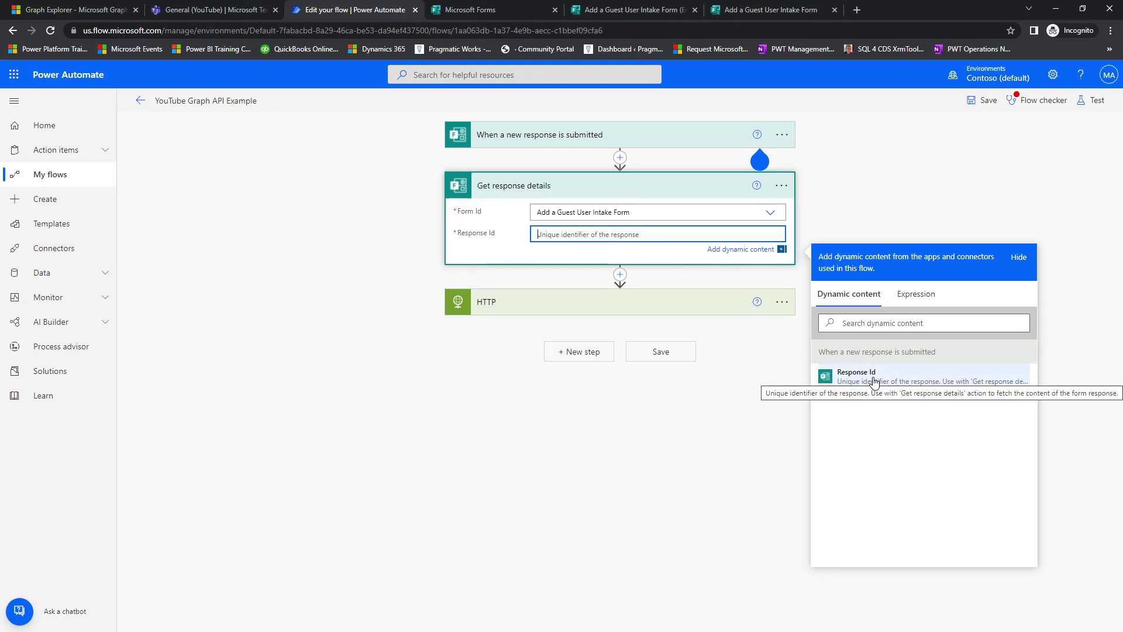
drag(934, 343, 817, 369)
drag(465, 124, 607, 153)
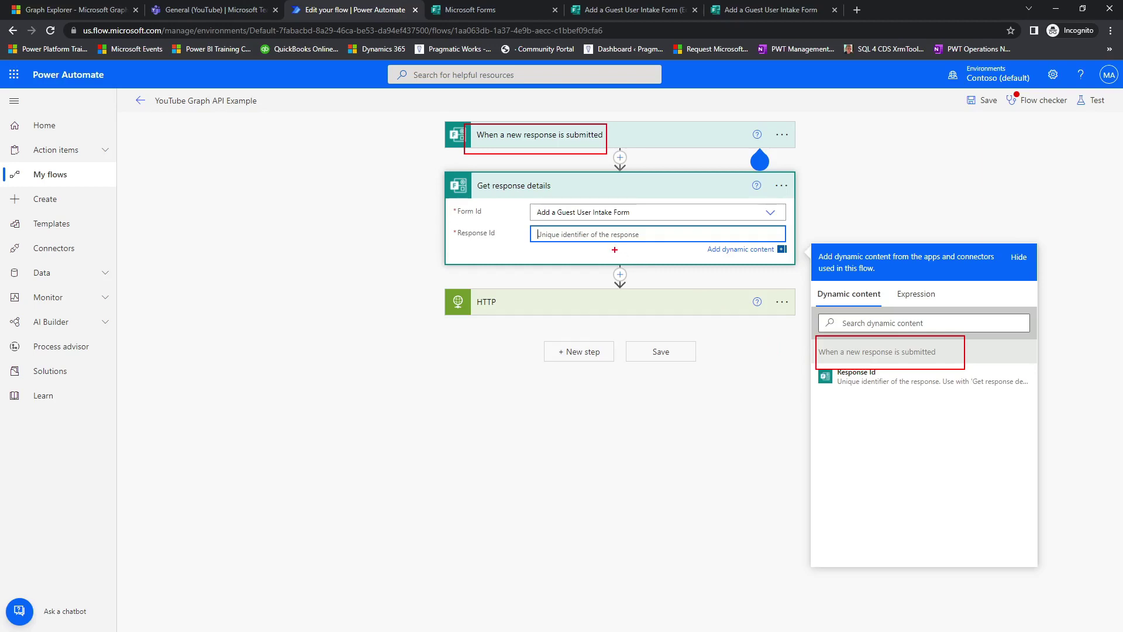
drag(612, 235, 811, 370)
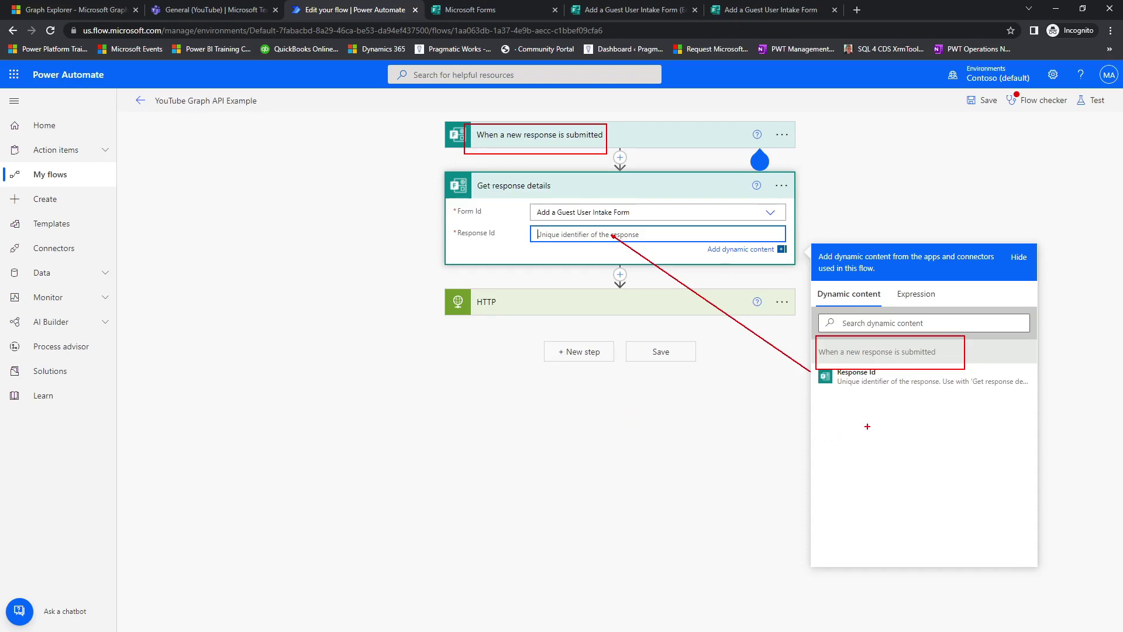
key(Escape)
click(871, 380)
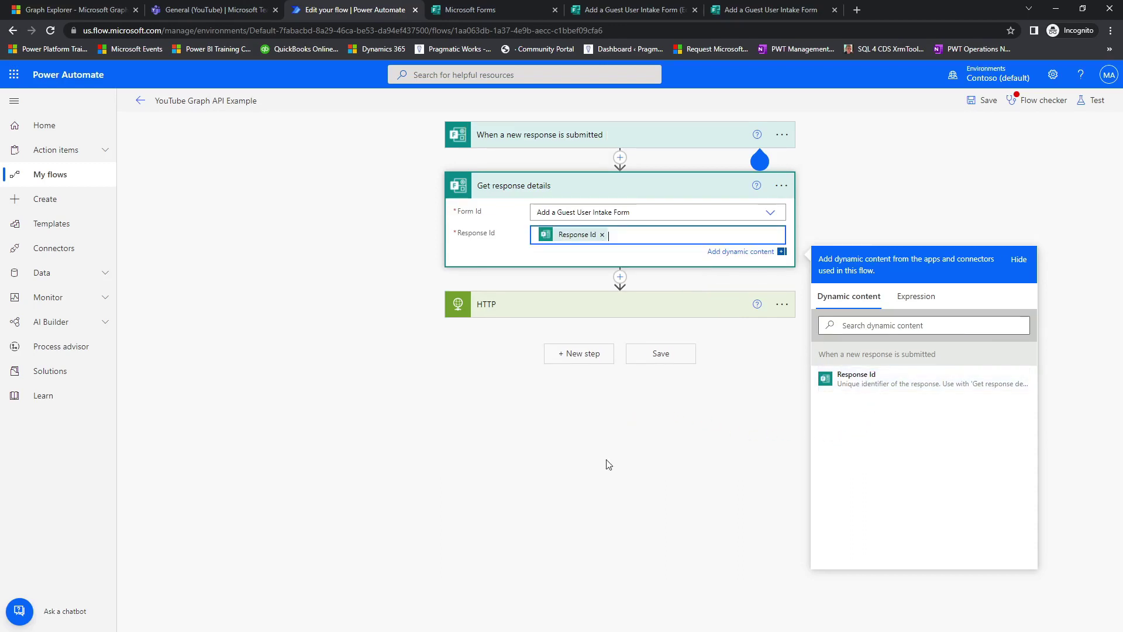
click(620, 426)
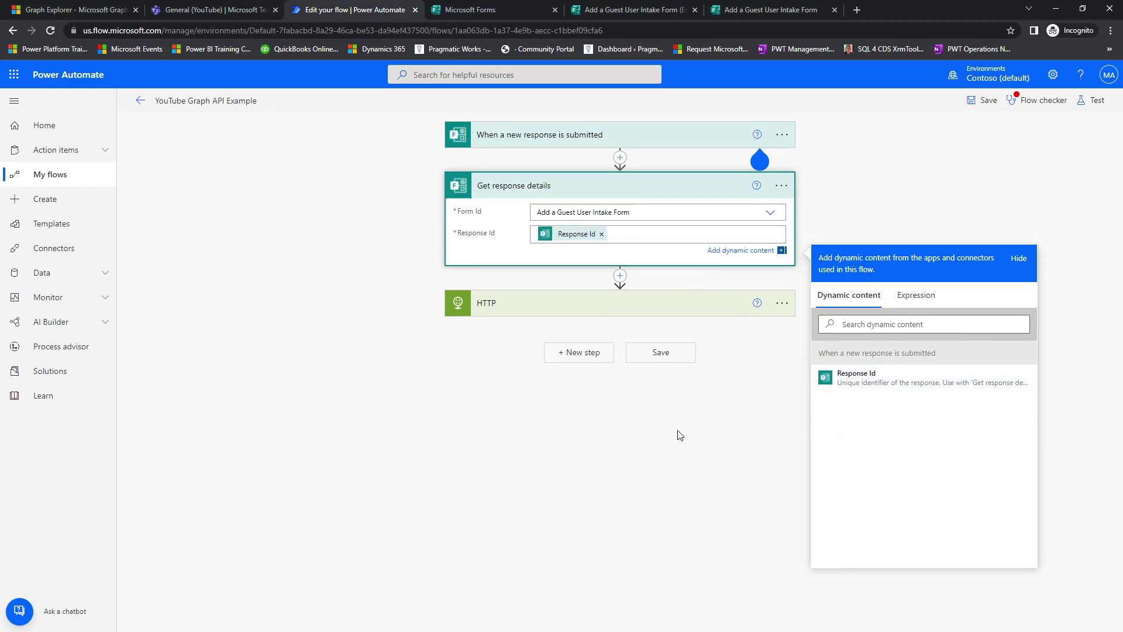
Type an empty pair of single quotes after 'mail eq ' in the HTTP step's URI.
click(520, 291)
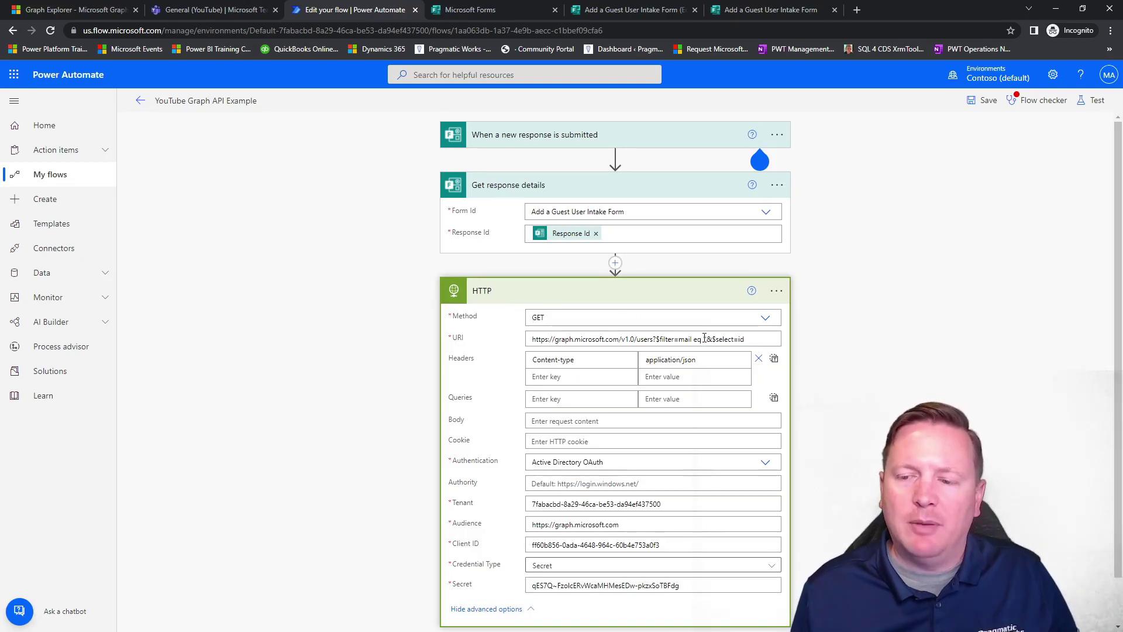
click(705, 339)
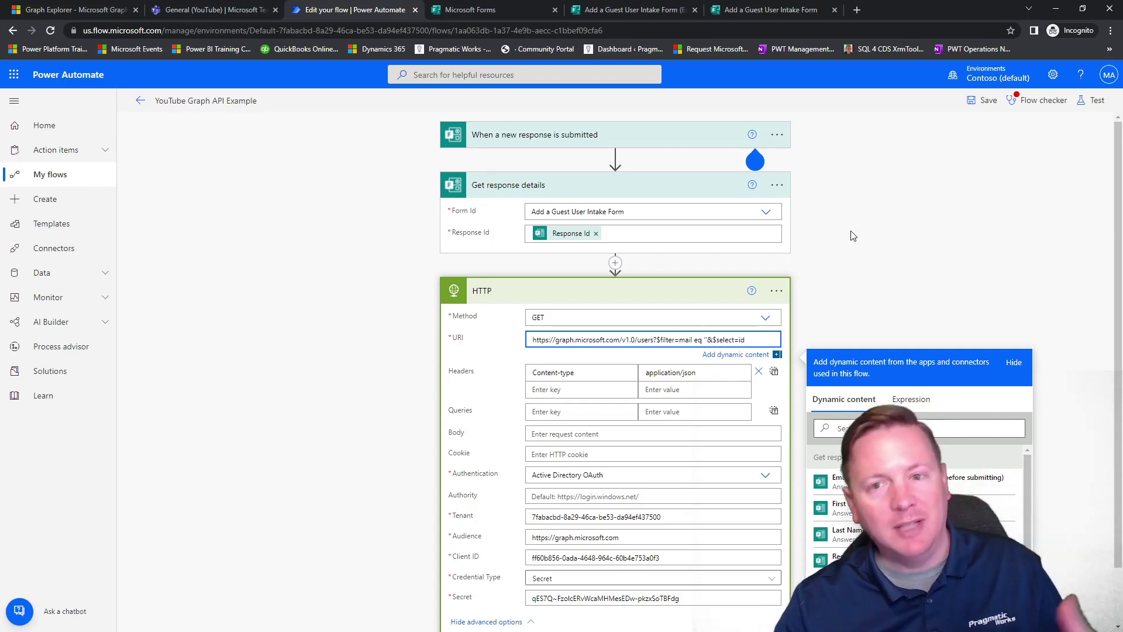
text('')
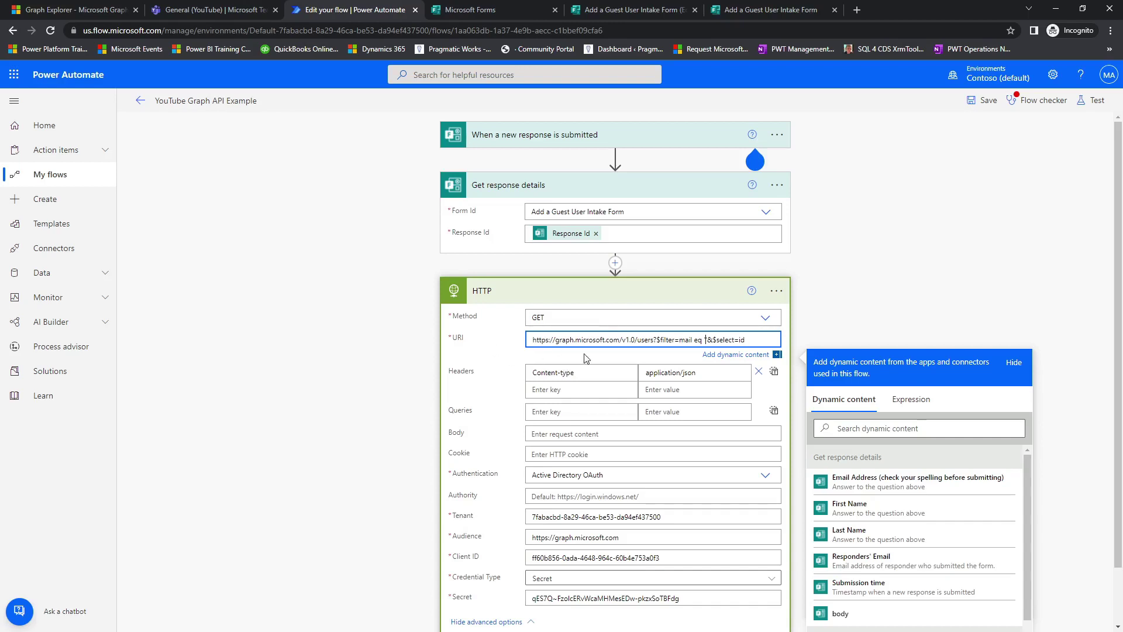
scroll(942, 325, down, 1)
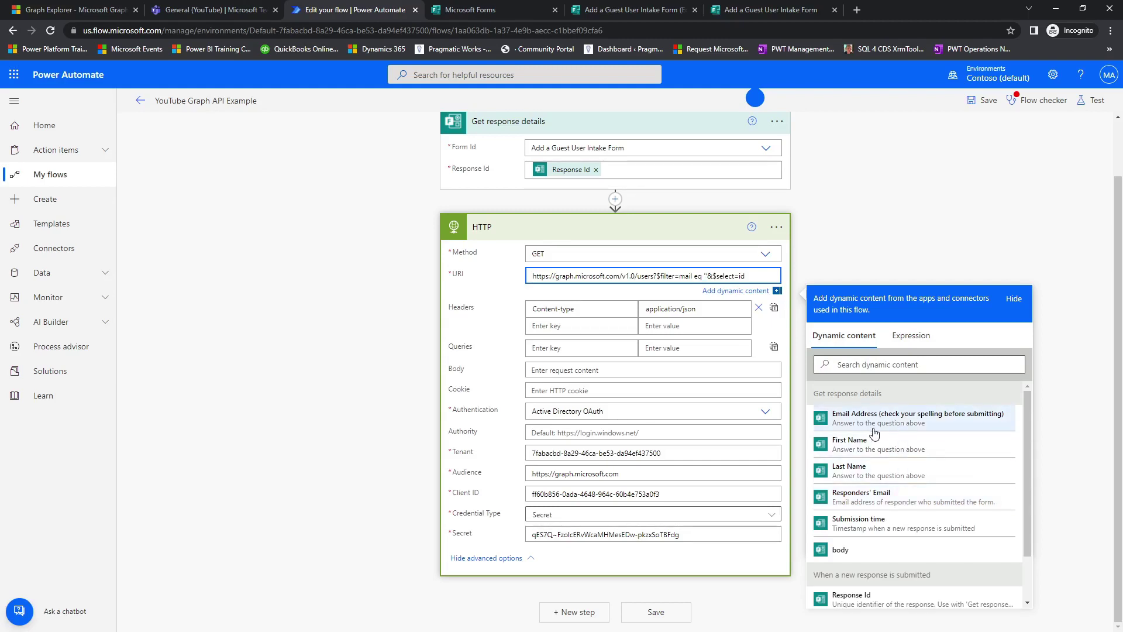
text('')
click(784, 11)
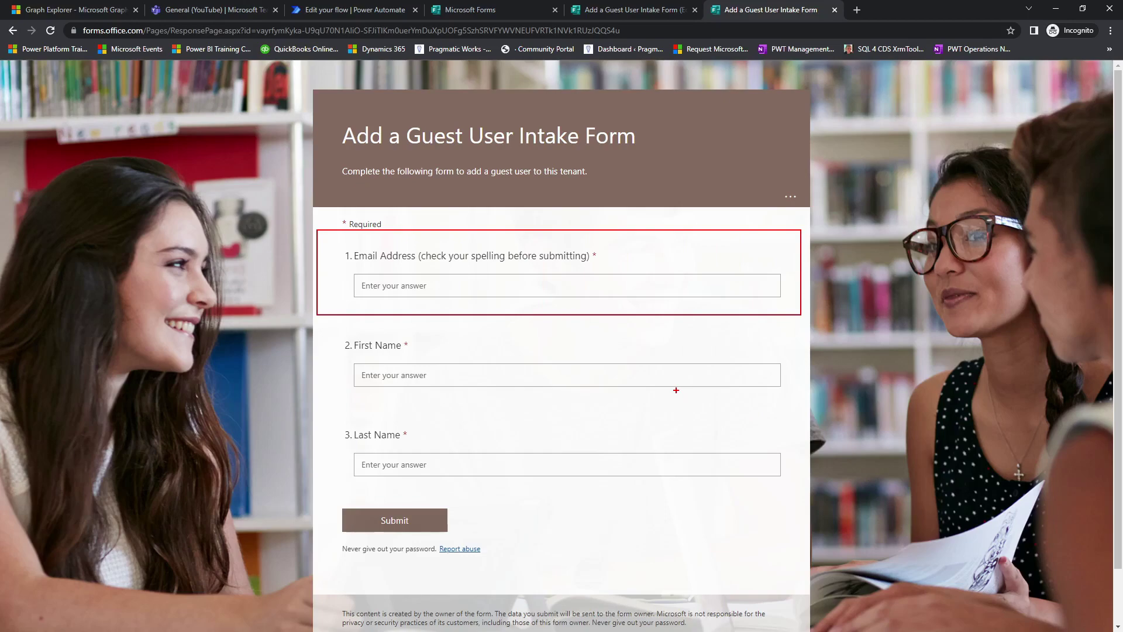
click(357, 10)
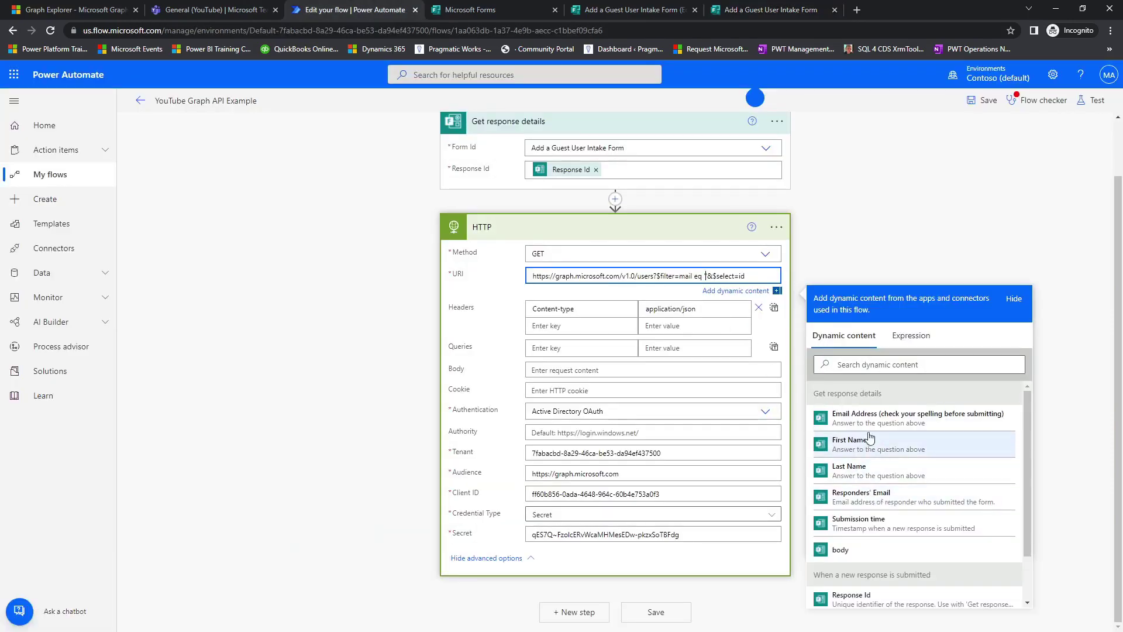
Place the form's Email Address answer between the URI filter quotes and collapse the HTTP card.
click(987, 423)
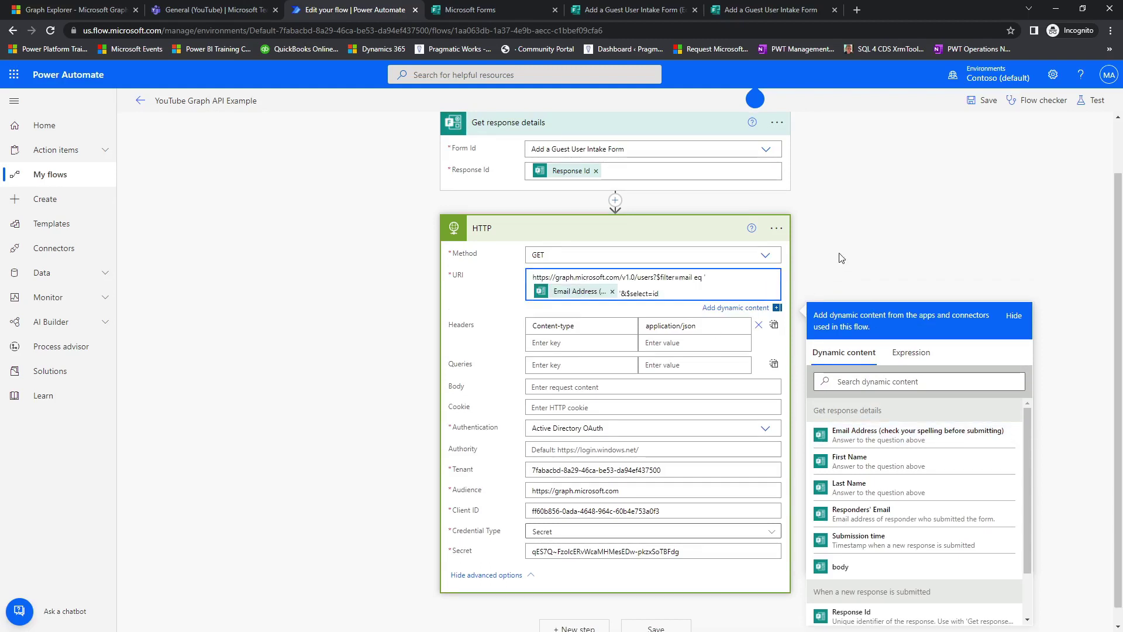
click(859, 253)
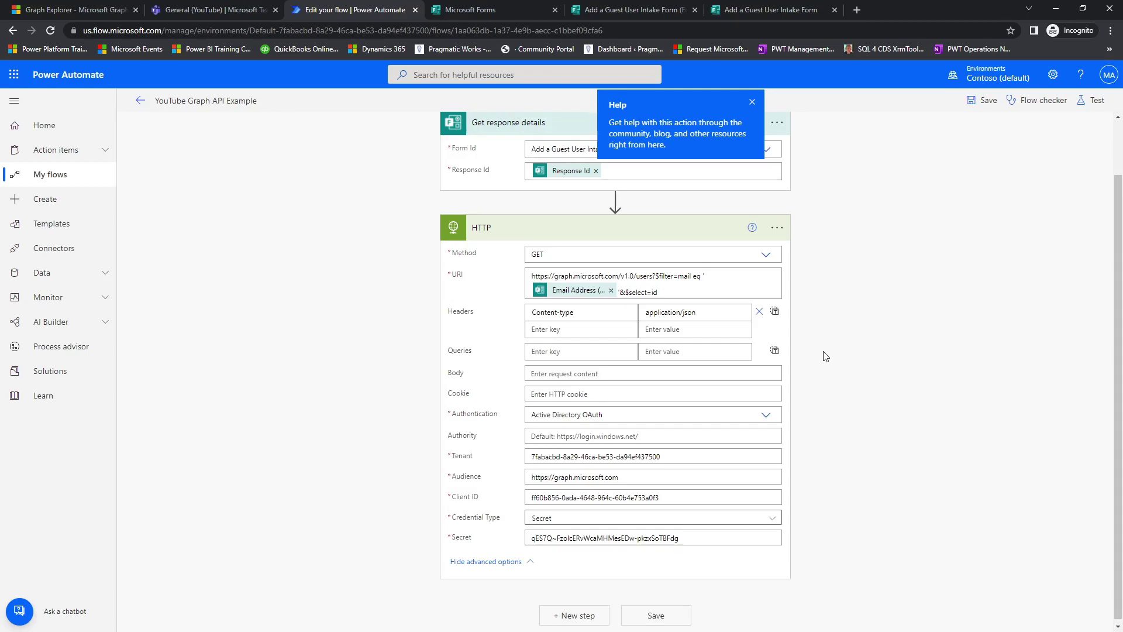
click(753, 103)
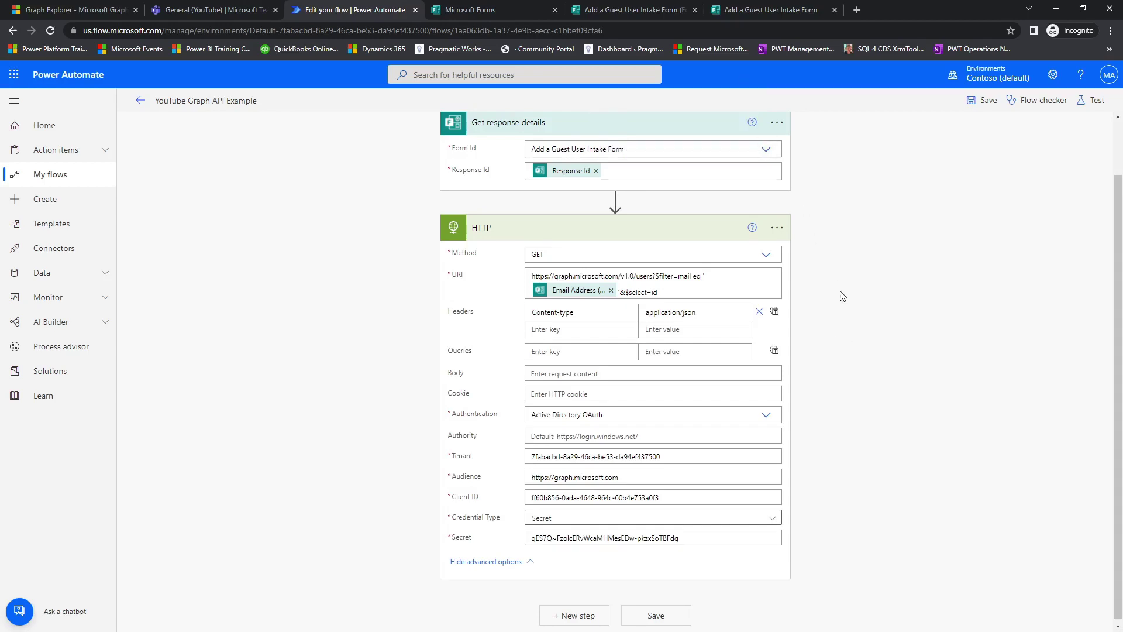
scroll(842, 296, down, 1)
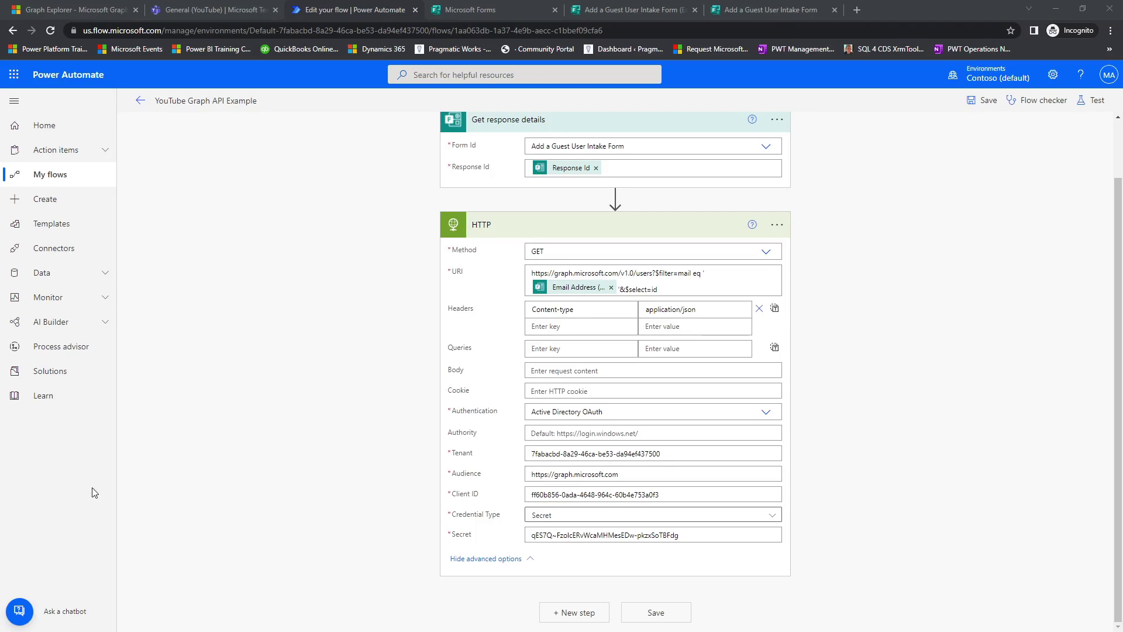
click(576, 229)
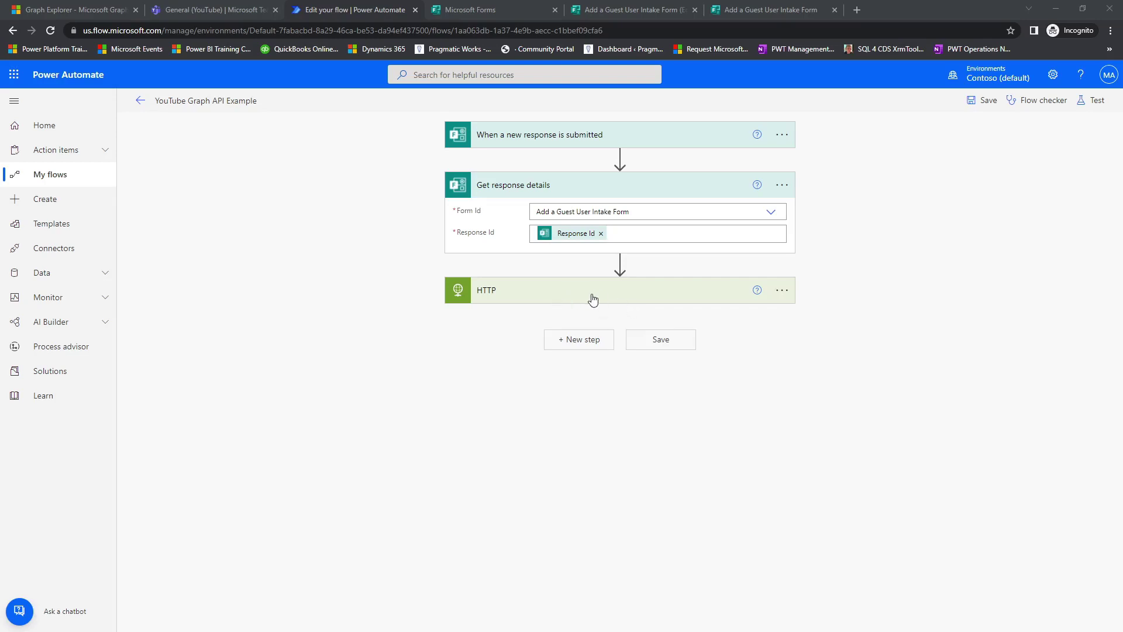
Add a Compose step after the HTTP action.
click(571, 351)
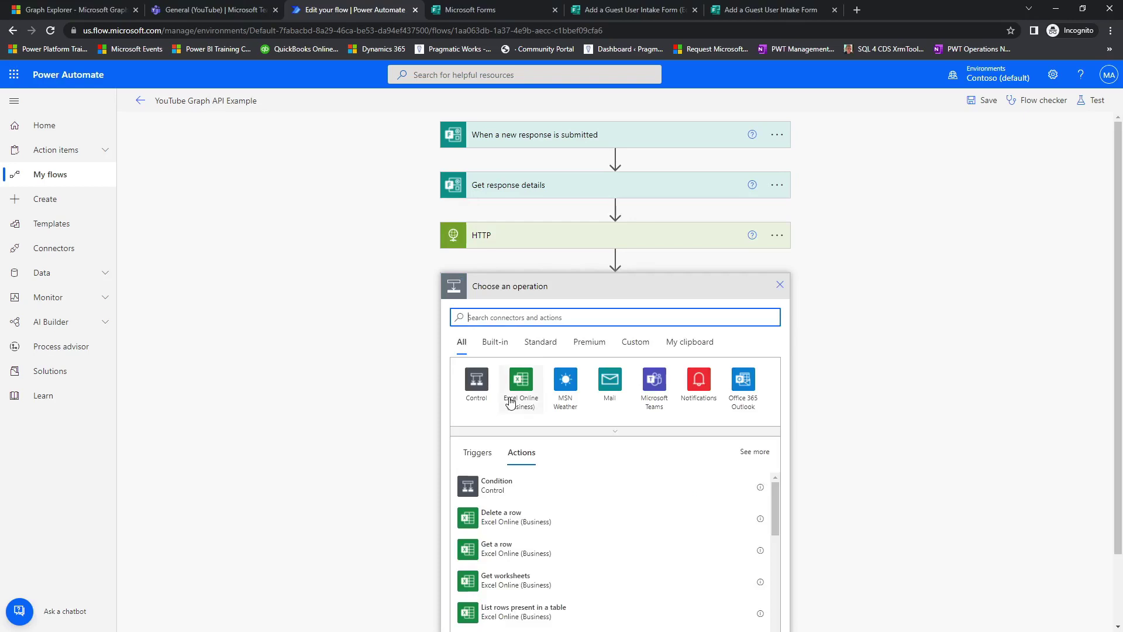
text(compose)
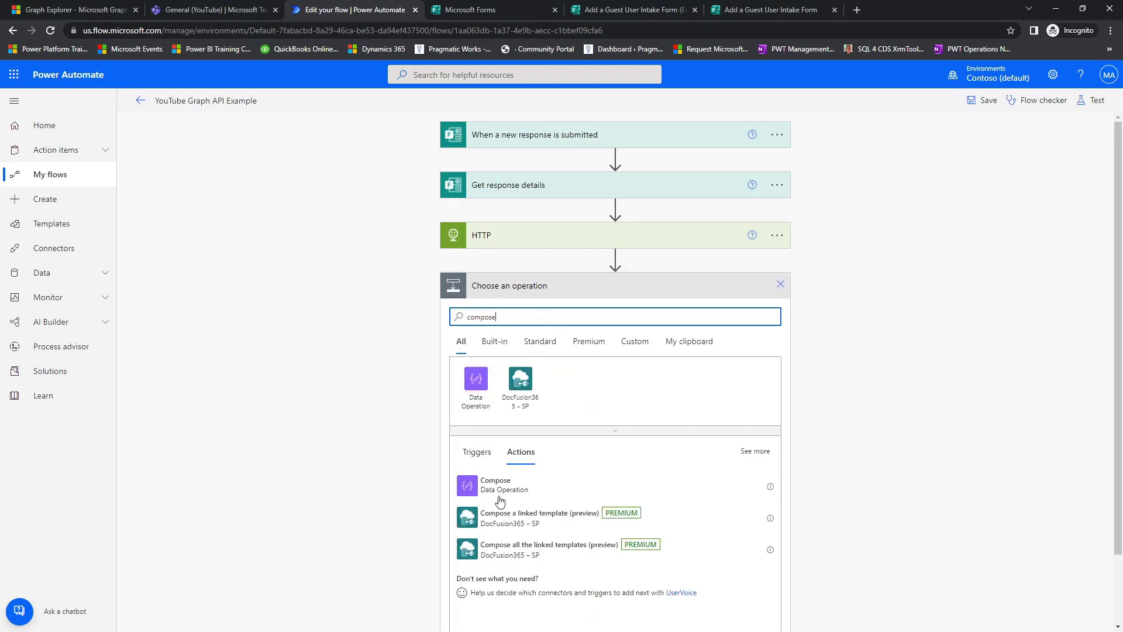
click(496, 495)
click(635, 313)
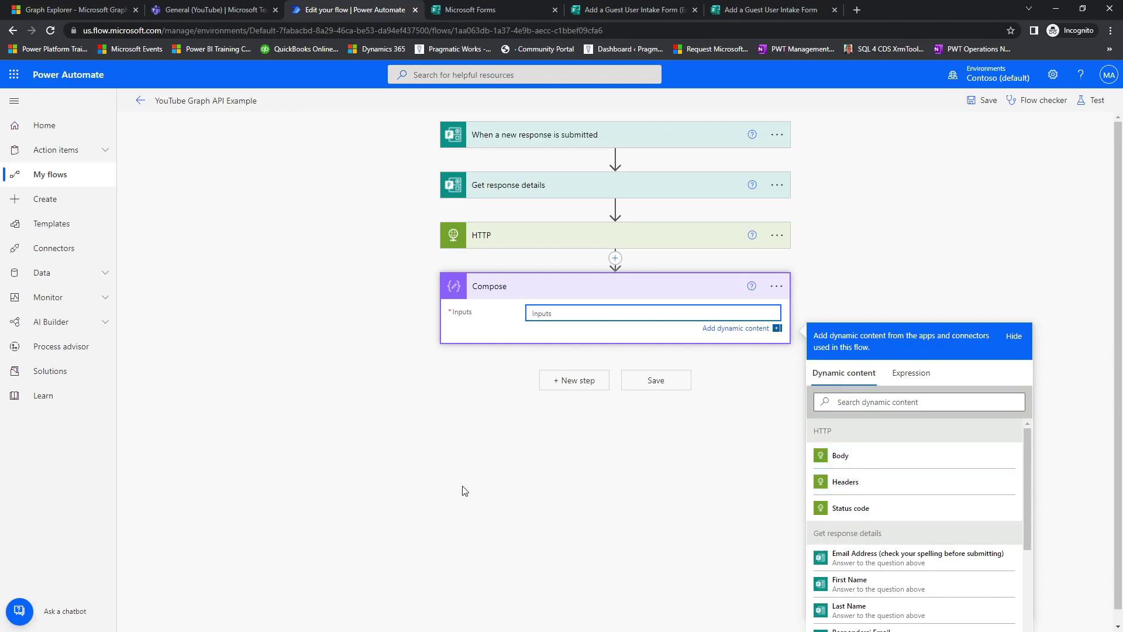
Delete the Compose step and start a fresh new step after HTTP.
click(782, 287)
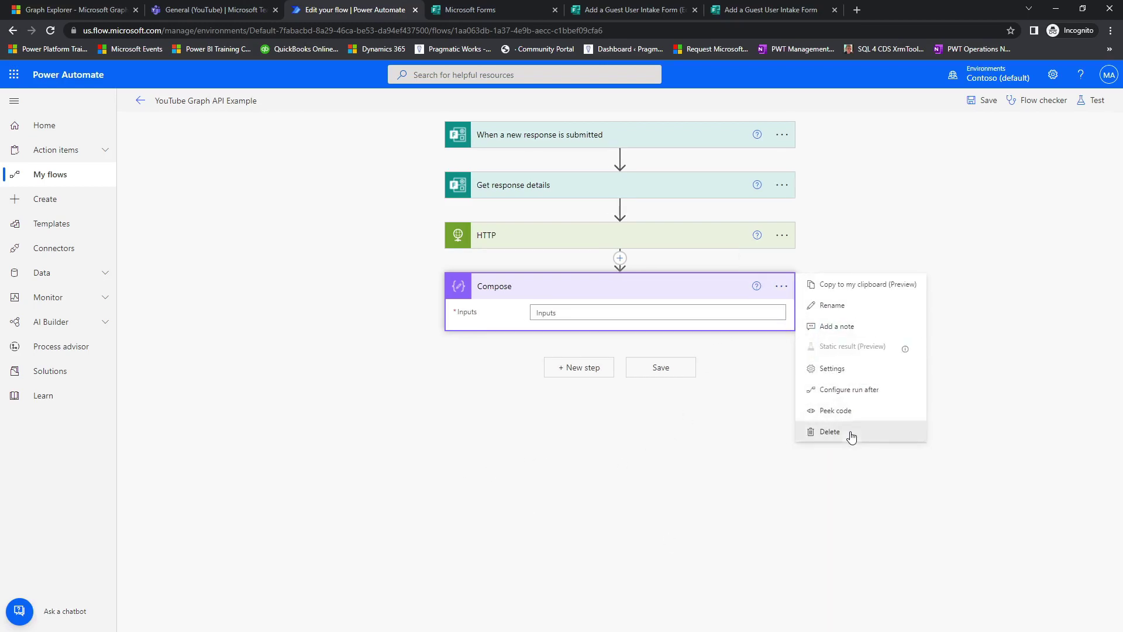
click(851, 436)
click(583, 375)
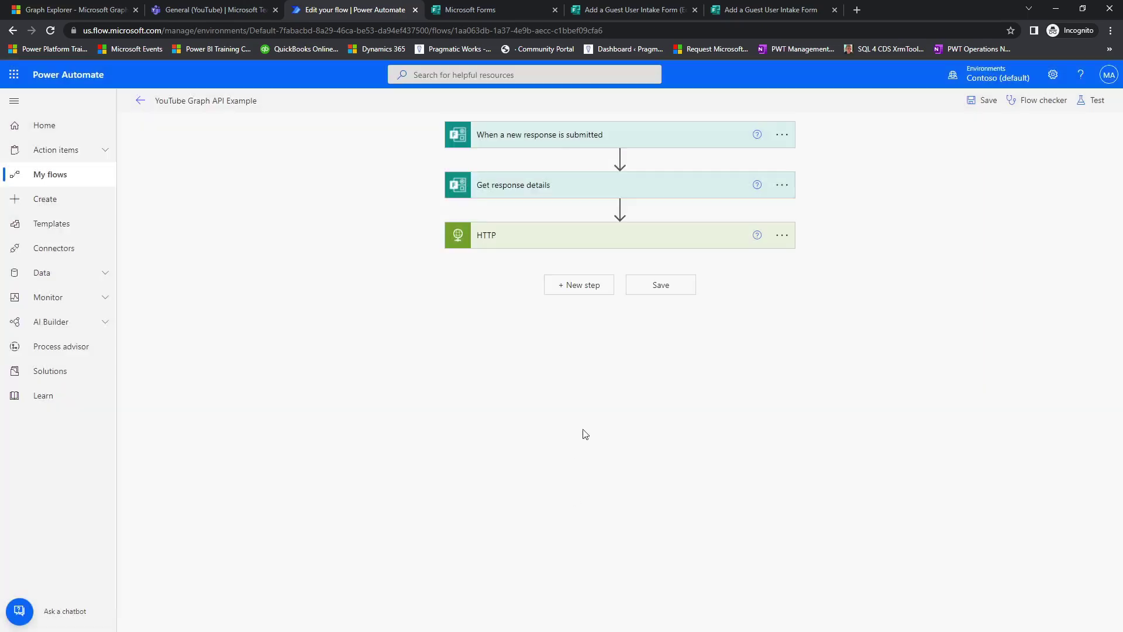
click(601, 286)
Add a Parse JSON (Data Operation) step with Content set to the HTTP response Body.
text(parse jason)
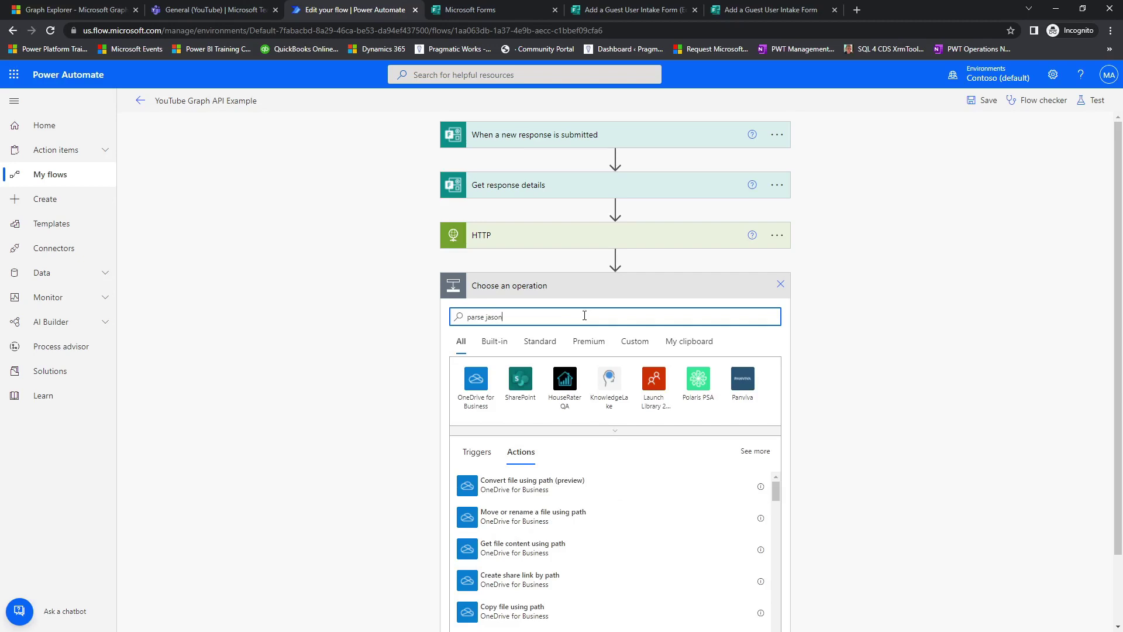
key(BackSpace)
key(BackSpace)
key(BackSpace)
key(BackSpace)
text(son)
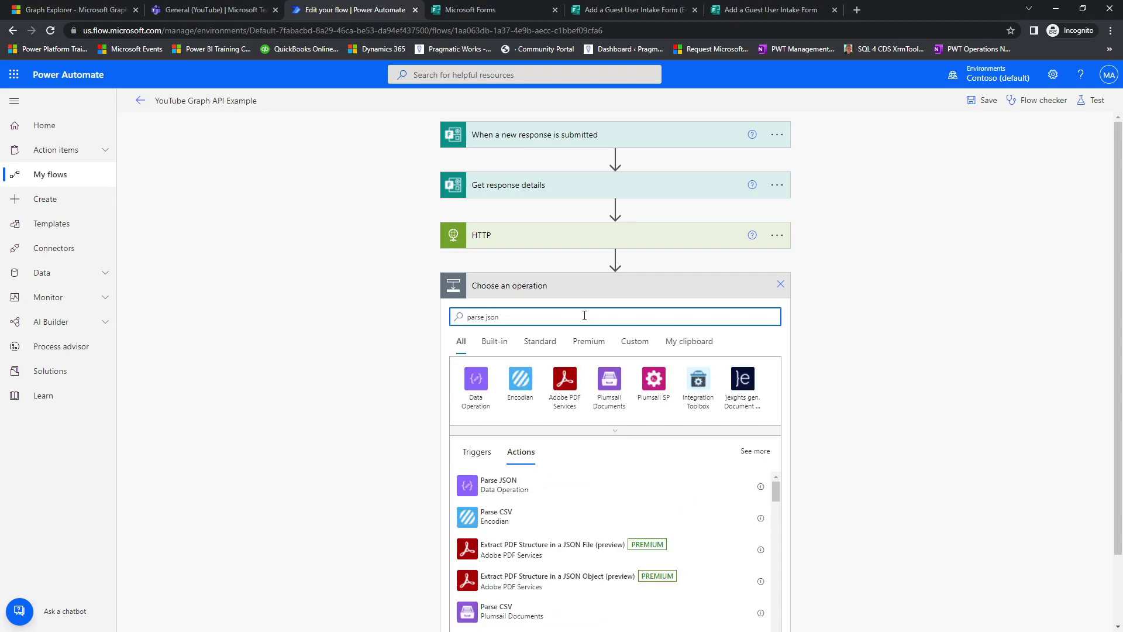
click(516, 491)
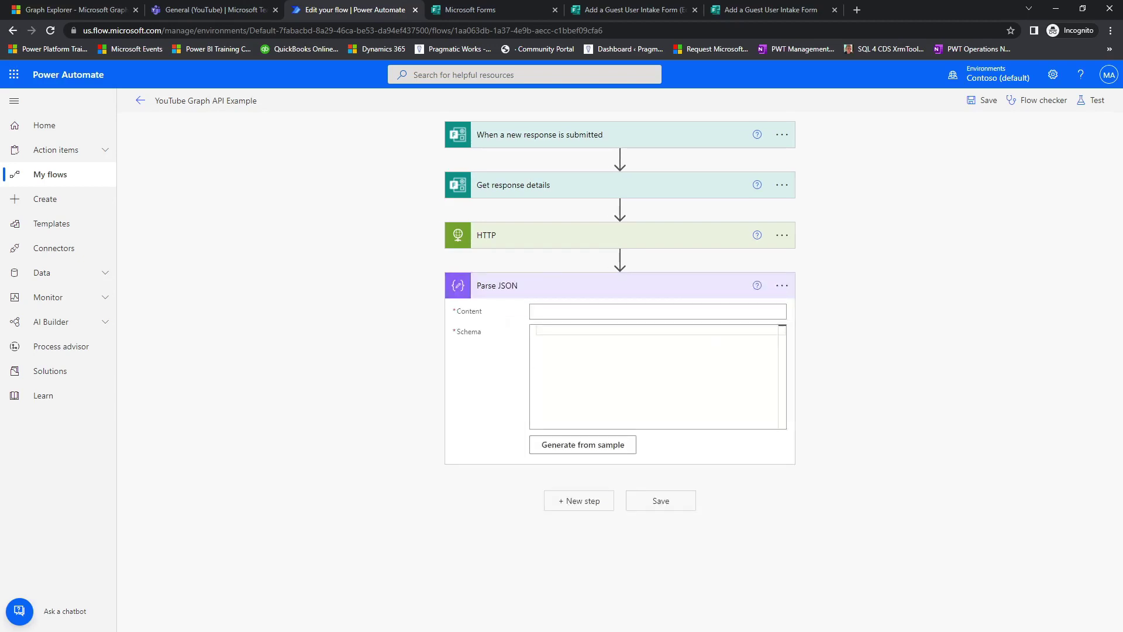
click(689, 318)
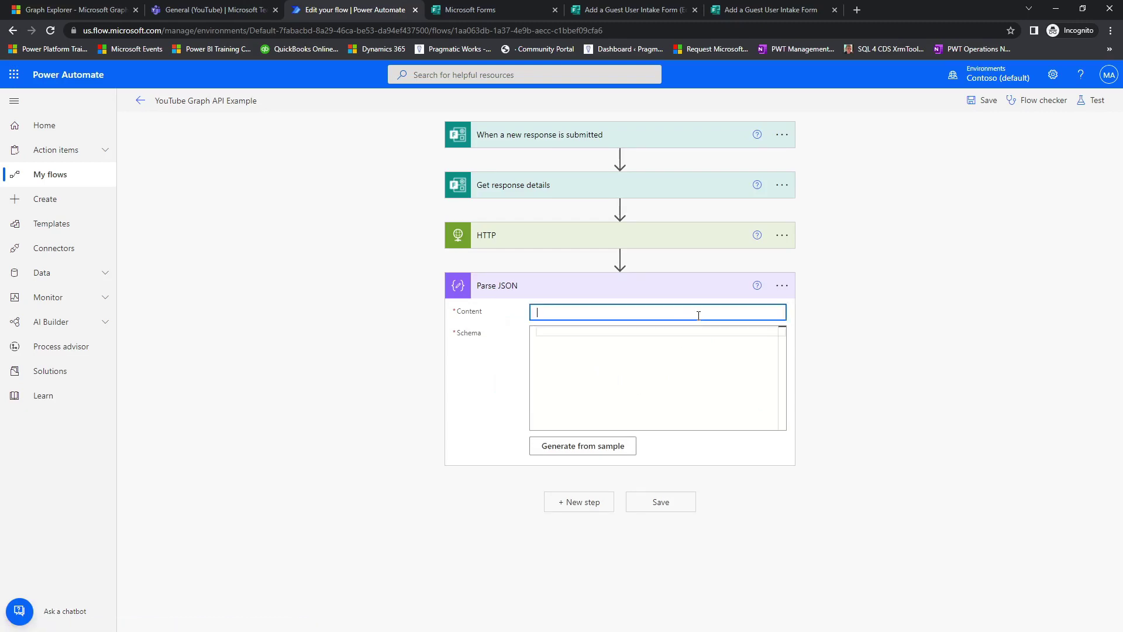
click(840, 455)
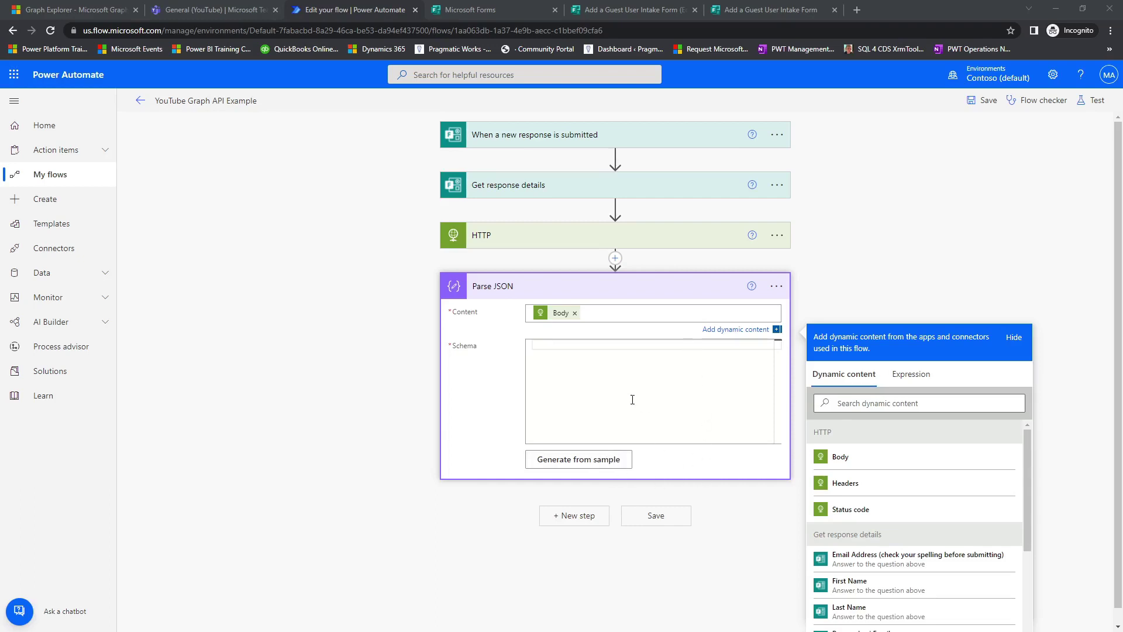
Paste the prepared users-response JSON schema into the Parse JSON Schema box.
click(612, 351)
key(ctrl+v)
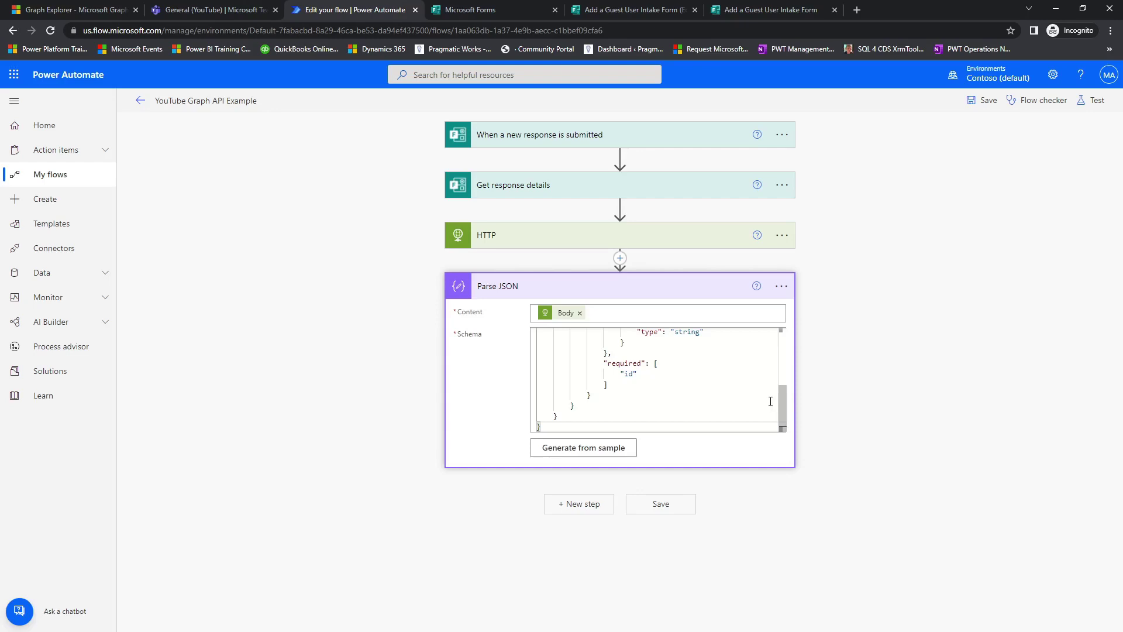
drag(783, 406, 783, 342)
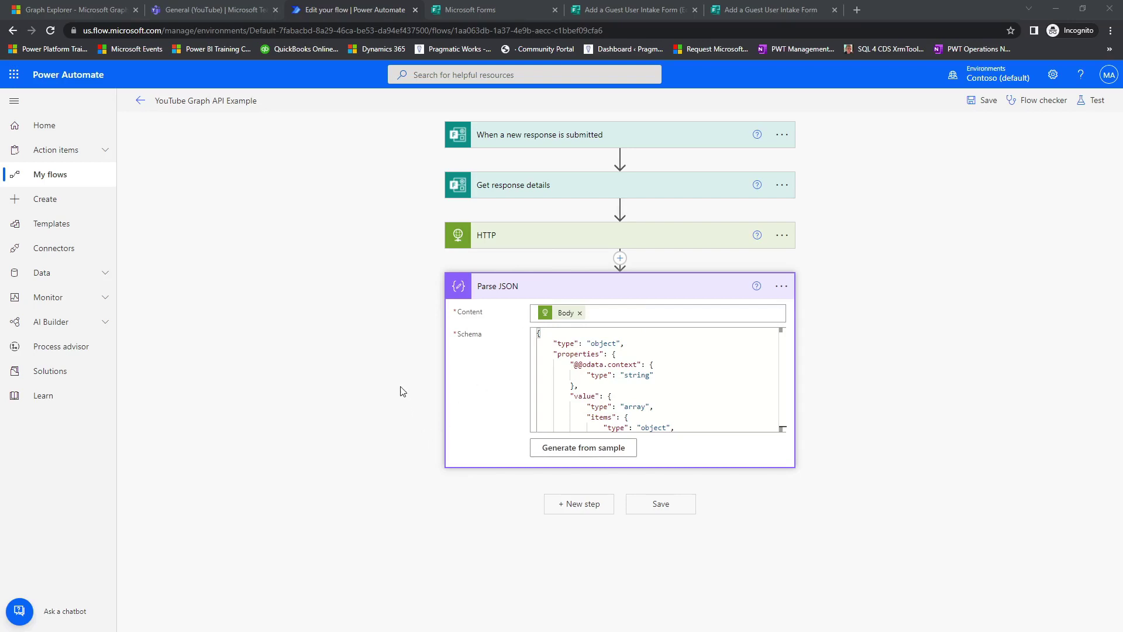
Insert a Condition (Control) step directly below Parse JSON, found by searching 'condition'.
click(577, 512)
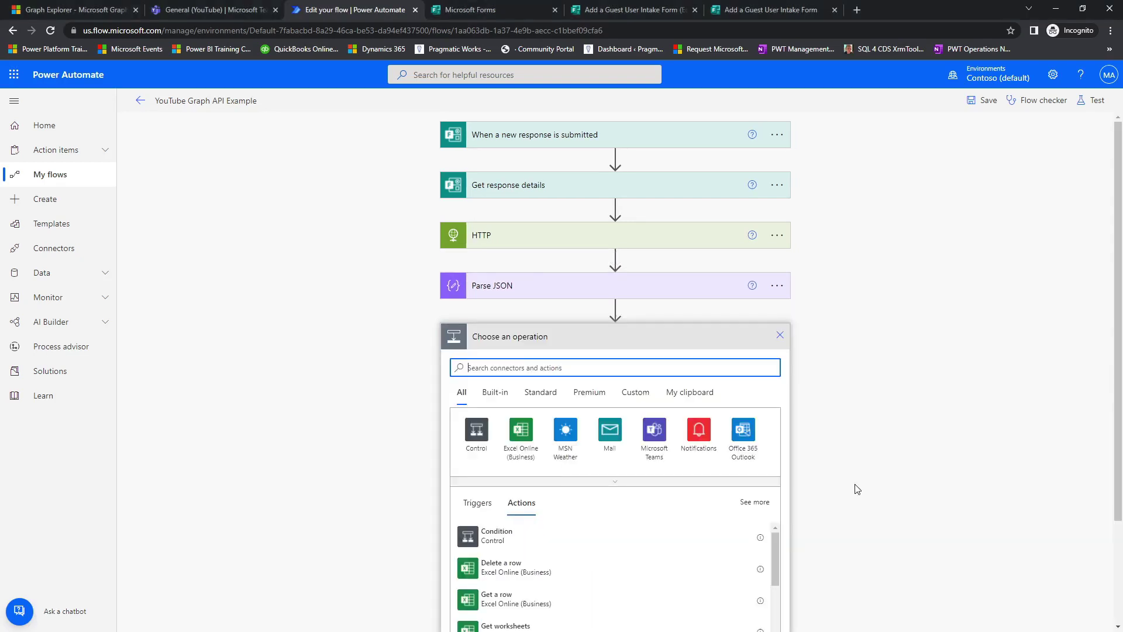
text(condi)
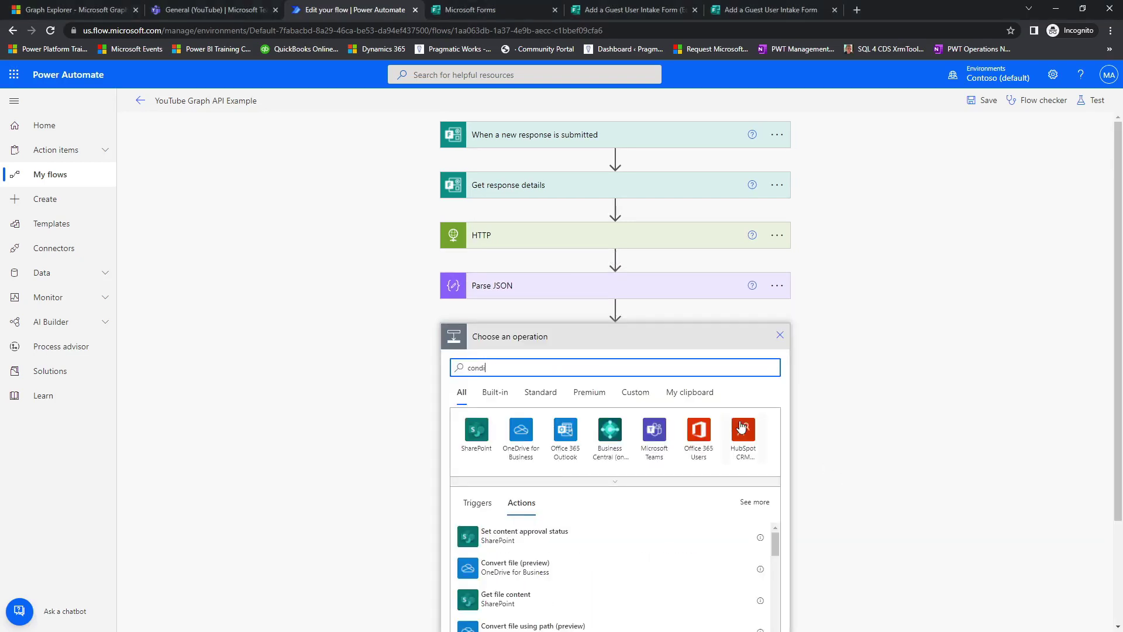
text(ti)
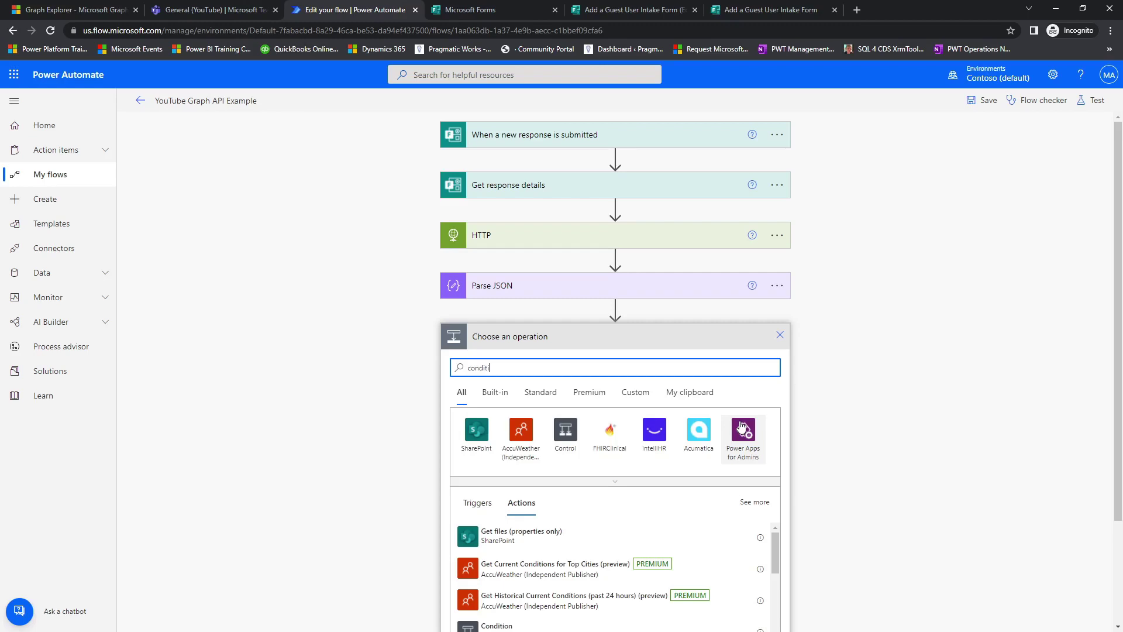
text(on)
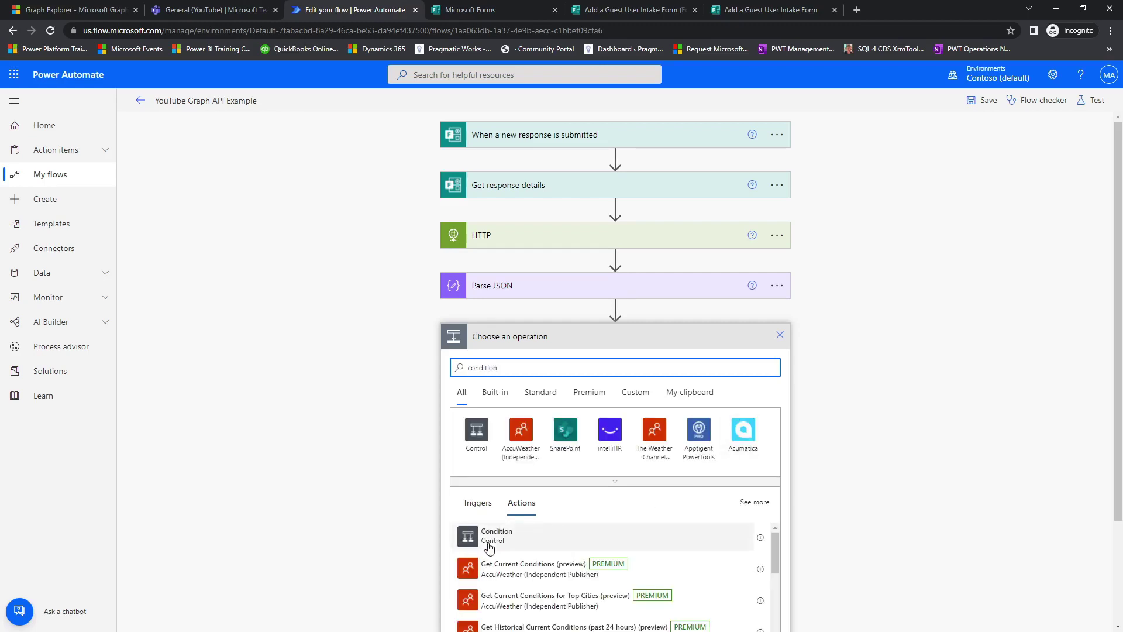
click(490, 545)
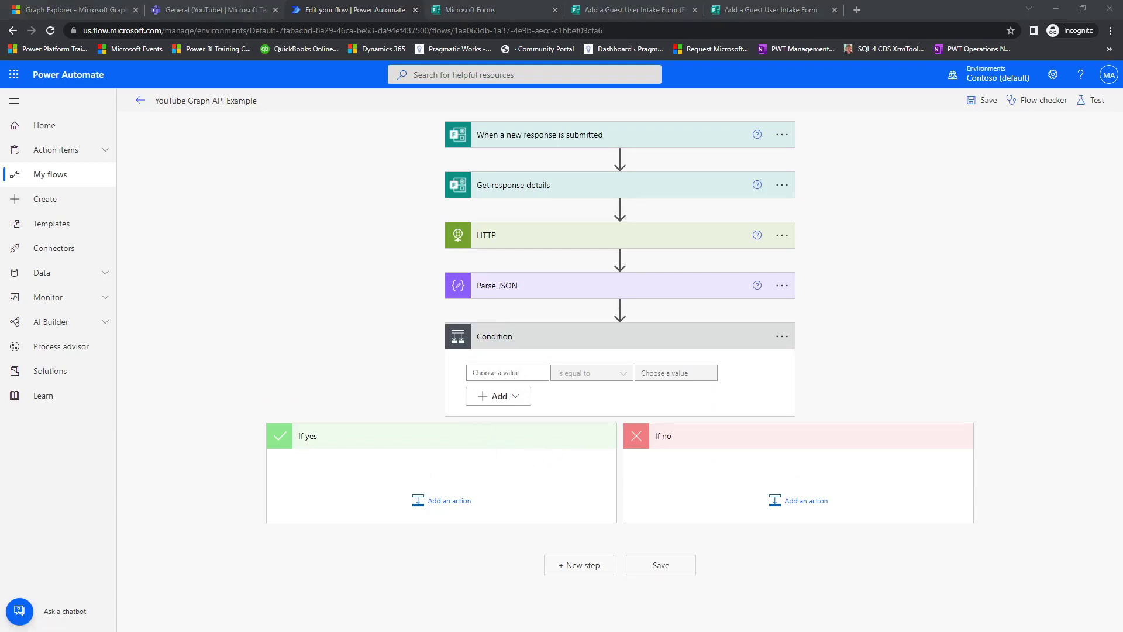
mouse_move(619, 260)
Set the Condition's first value to the expression length() of the Parse JSON value array.
click(511, 374)
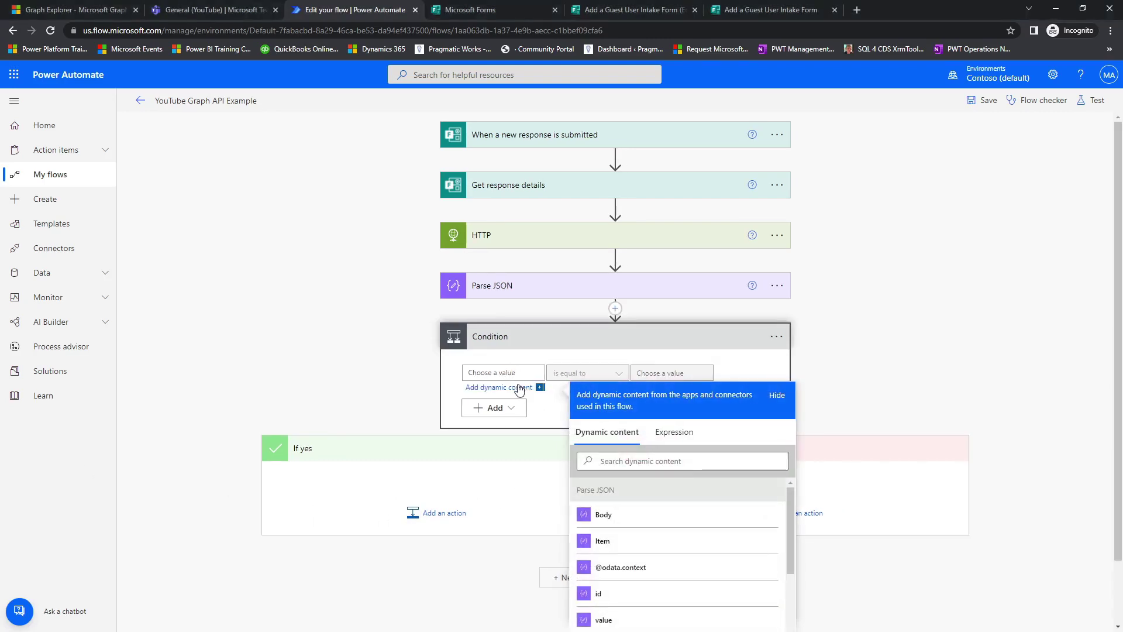
click(681, 436)
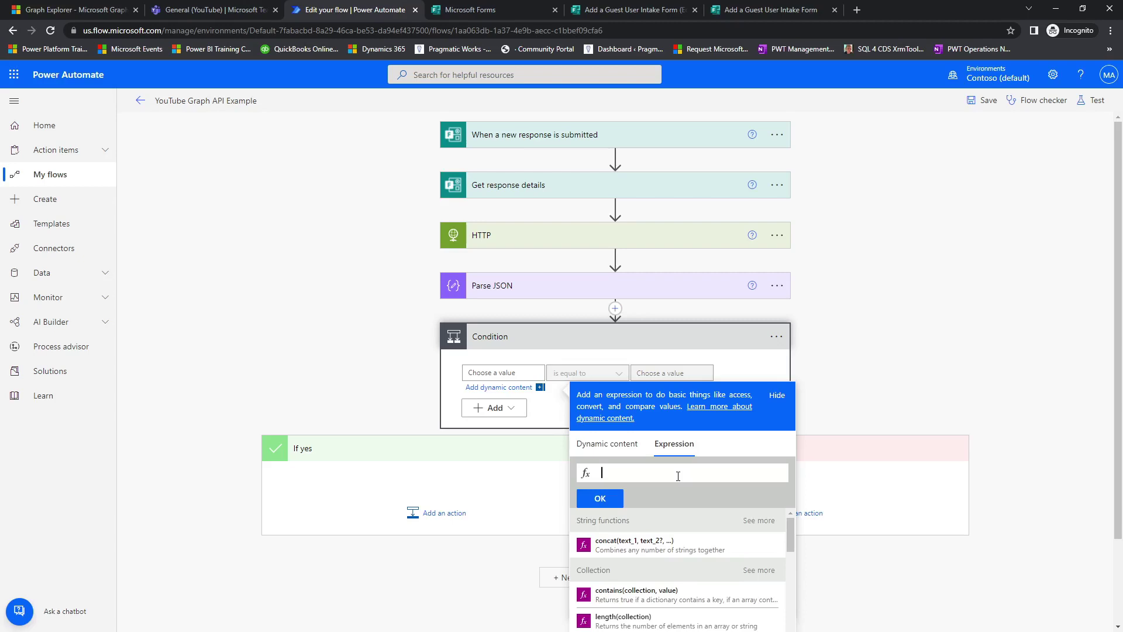
text(l)
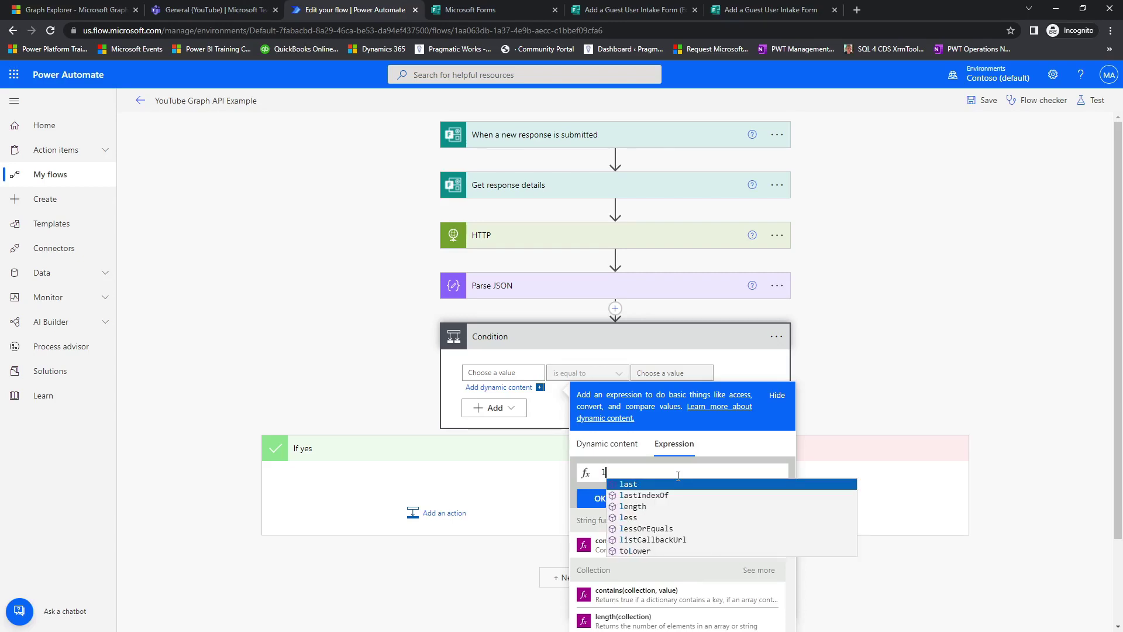
key(Down)
key(Down)
key(Return)
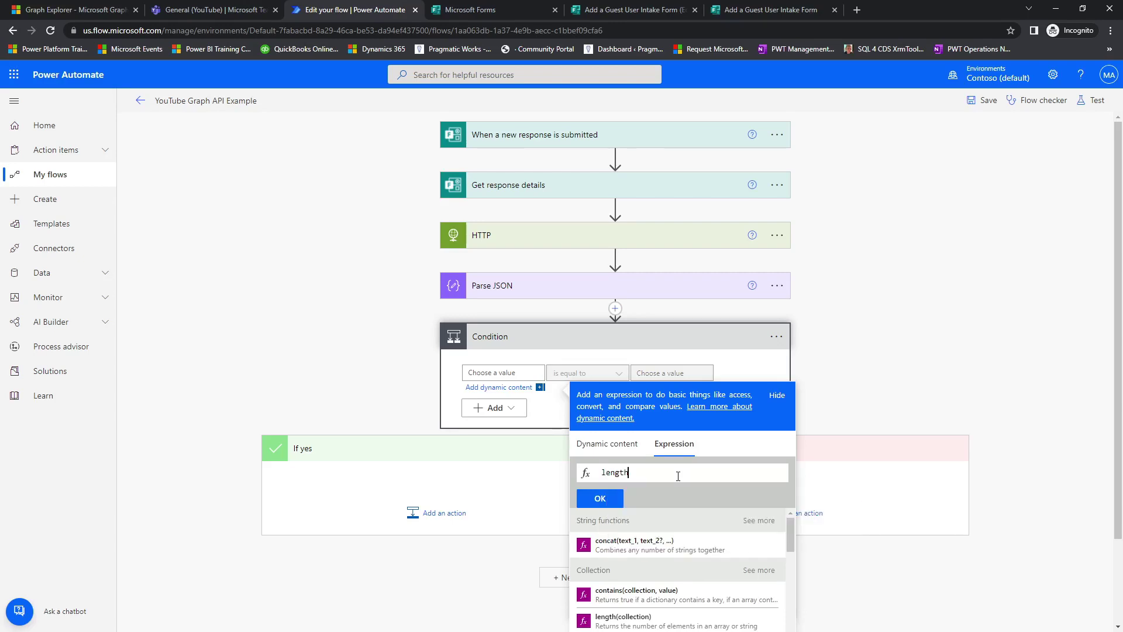
text(()
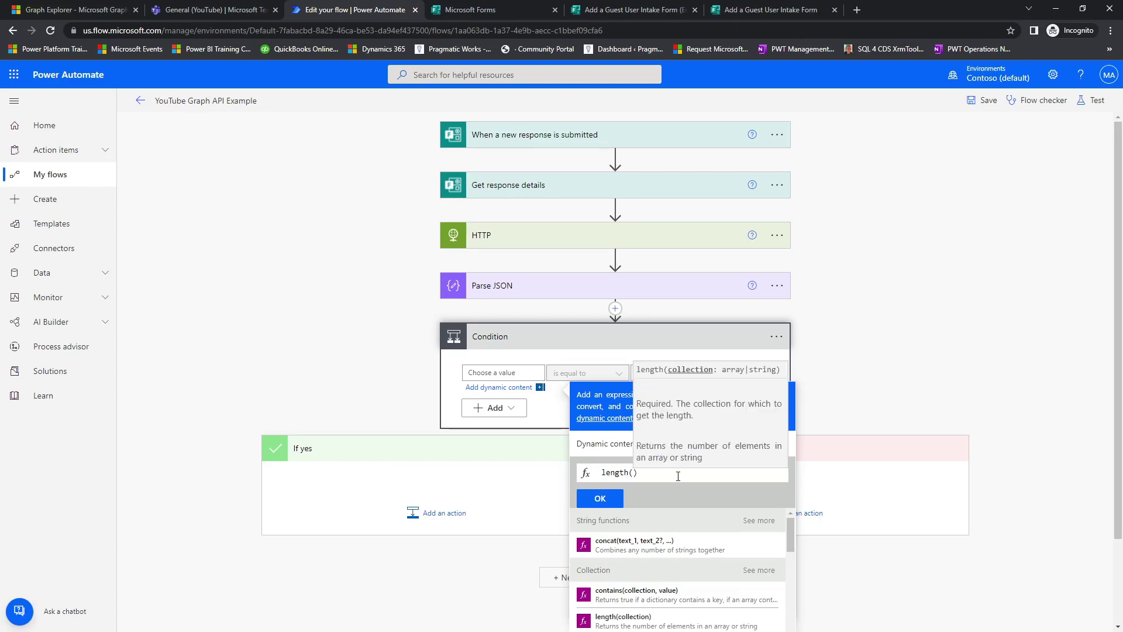
click(594, 448)
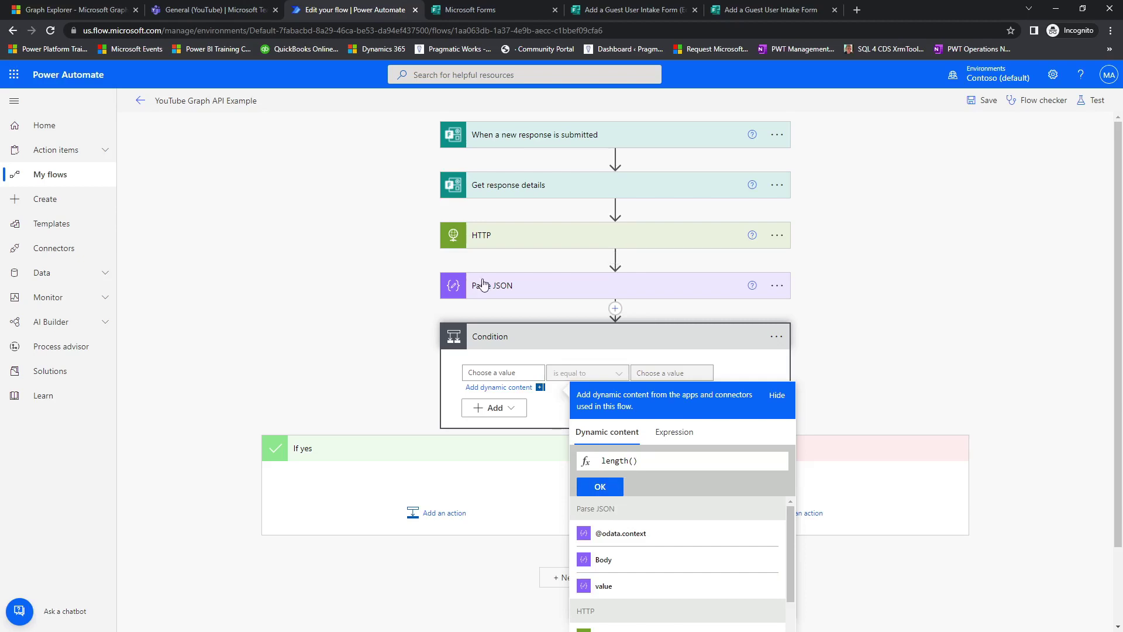
click(613, 591)
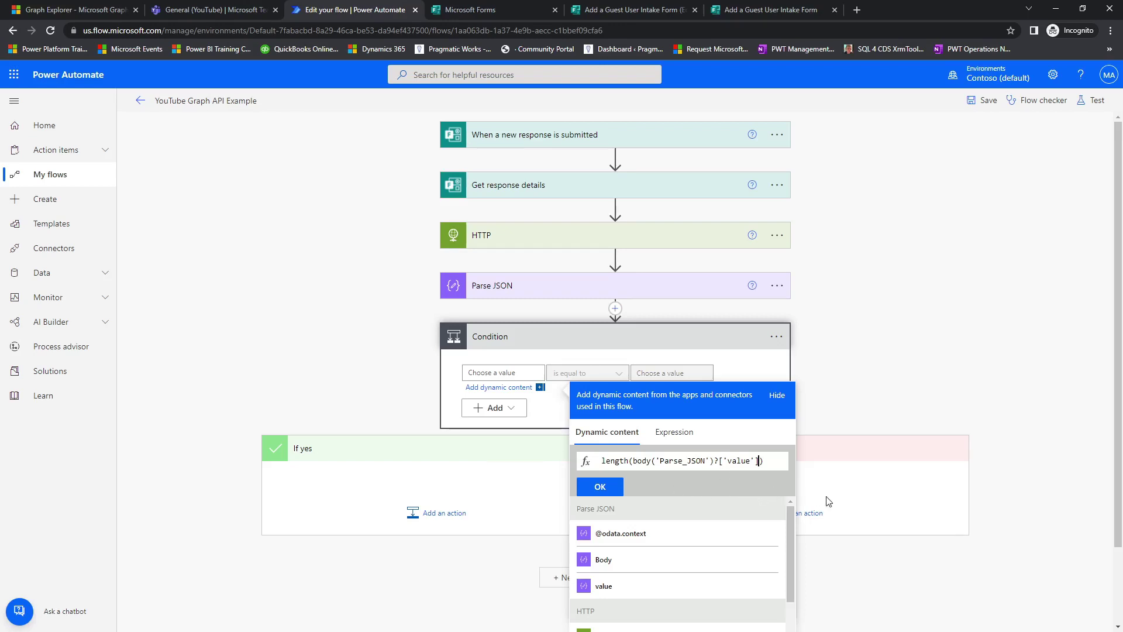
click(598, 488)
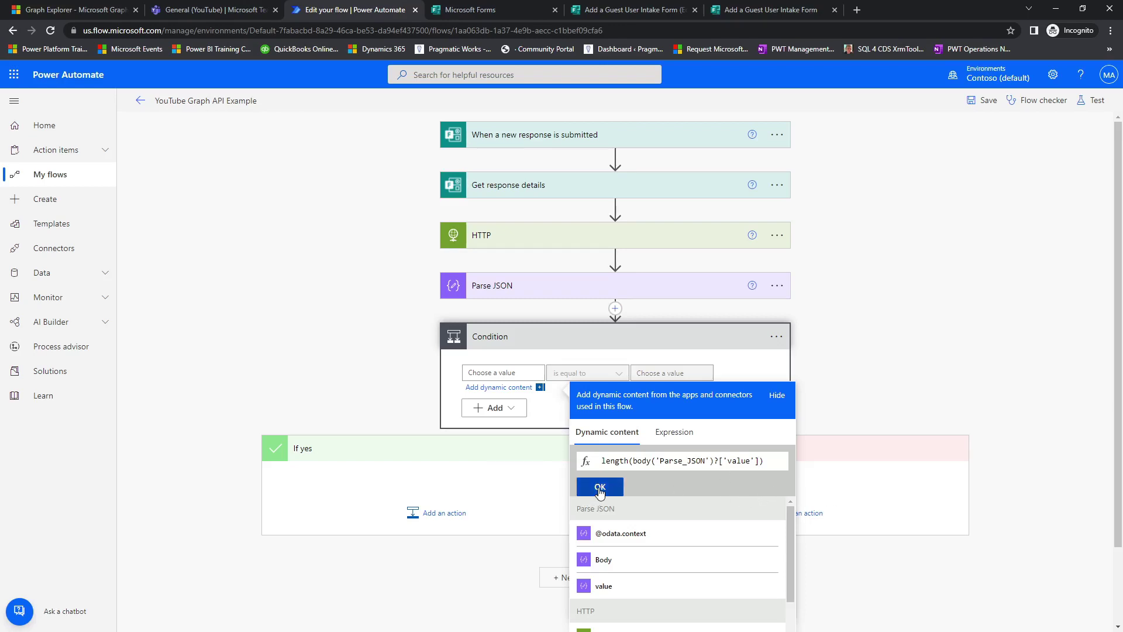
click(360, 361)
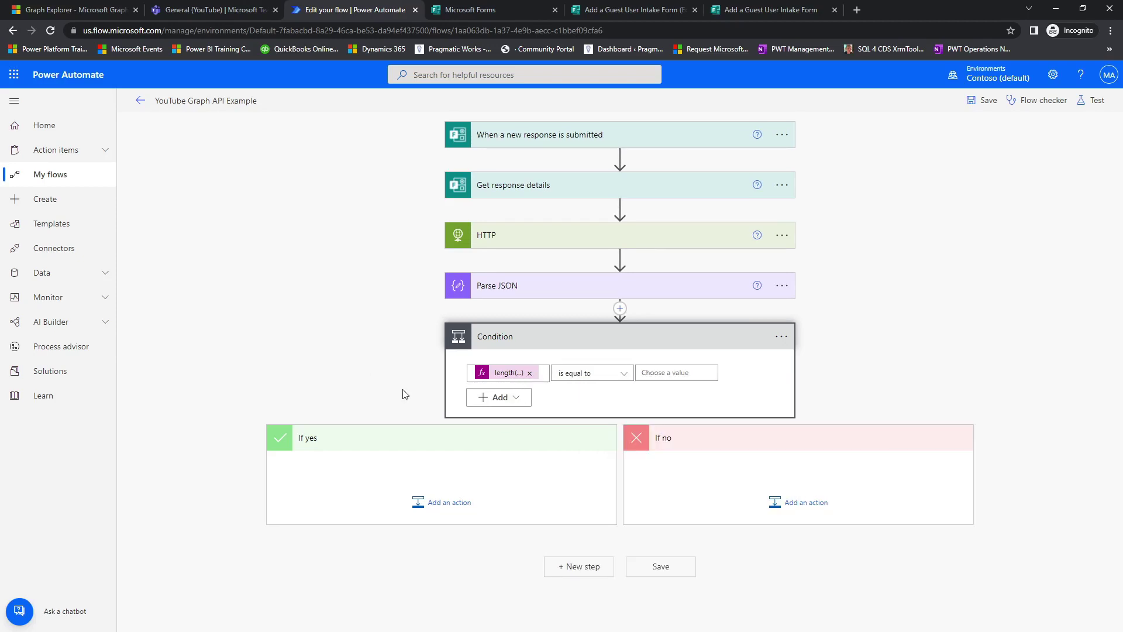
Reopen the length expression and copy its full text.
click(507, 375)
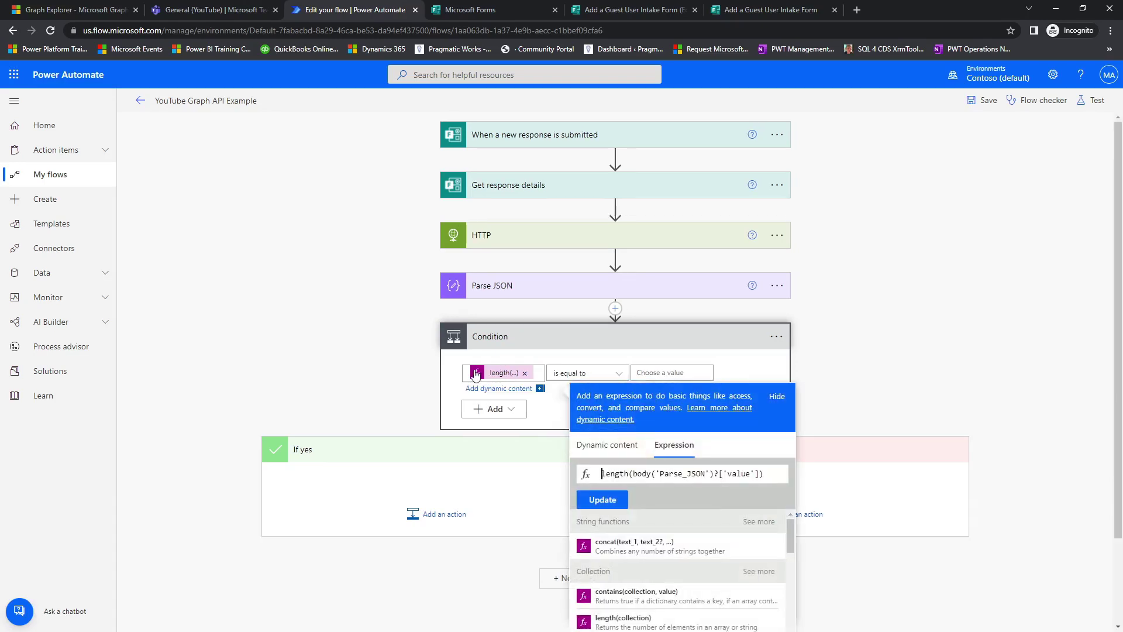
key(ctrl+a)
key(ctrl+c)
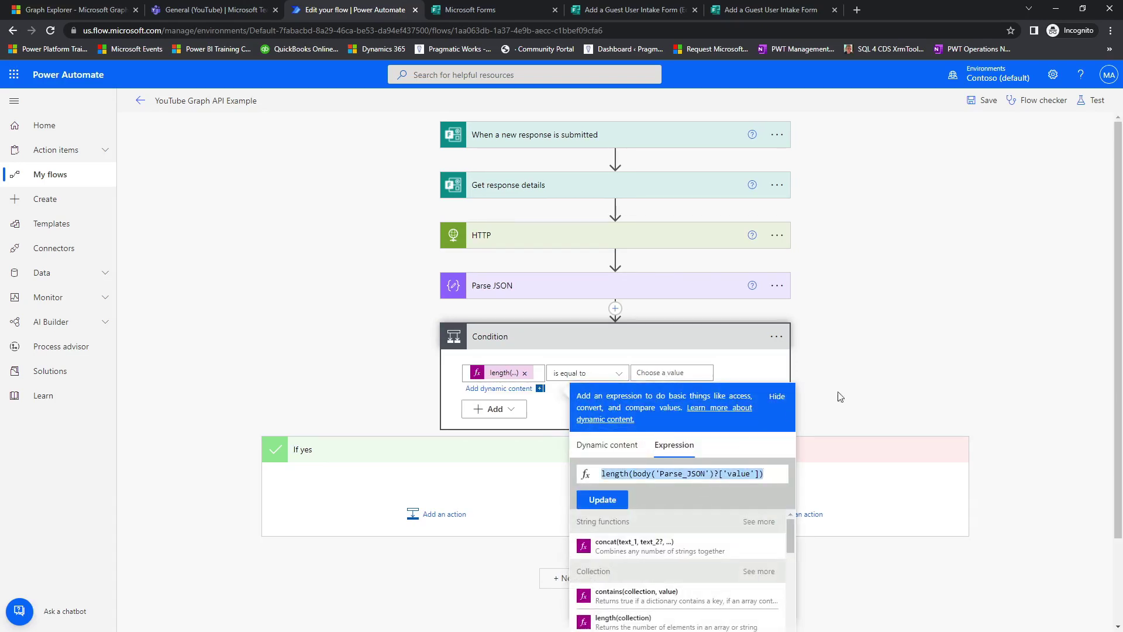
click(777, 336)
click(782, 336)
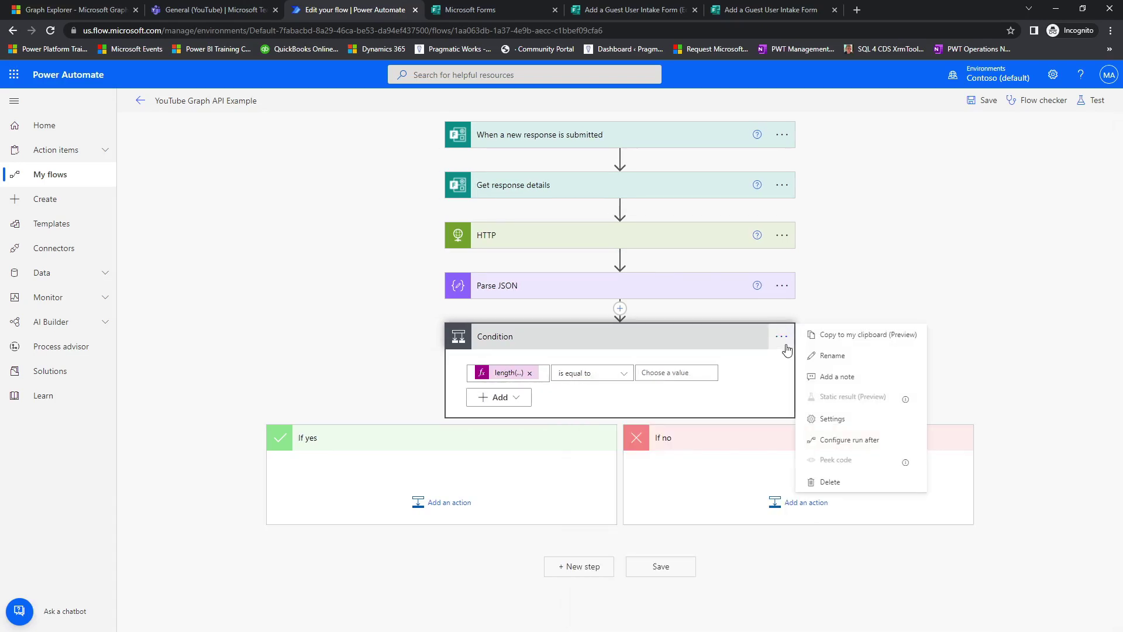
Add a note to the Condition containing the copied length expression.
click(843, 378)
key(ctrl+v)
click(852, 389)
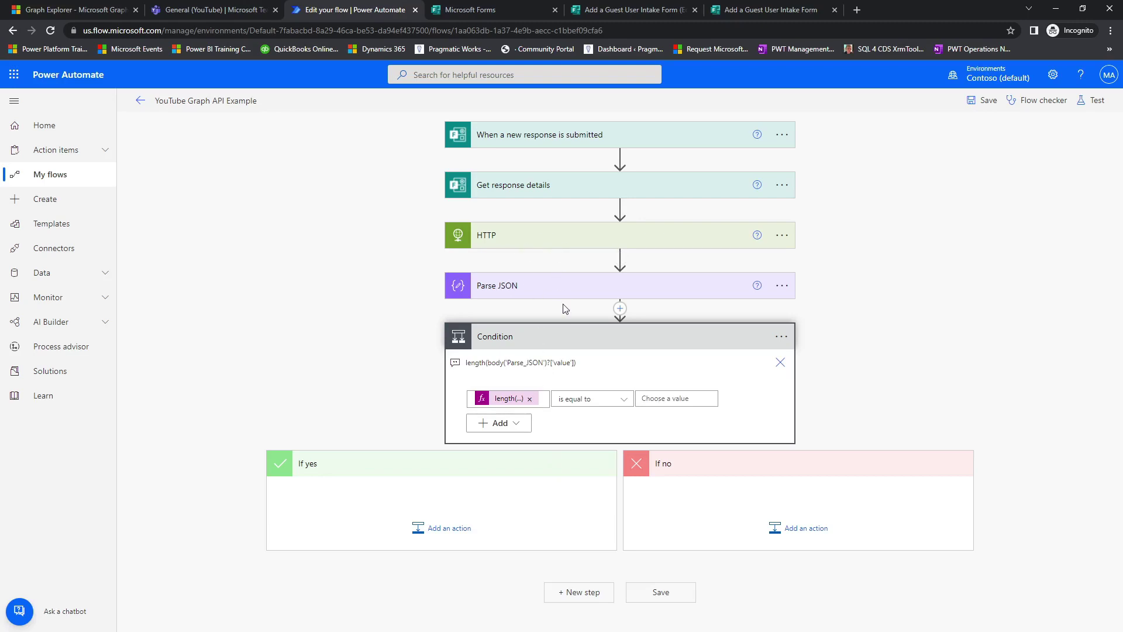
Make the Condition test for equal to 0 and begin an action under If yes.
click(695, 399)
text(0)
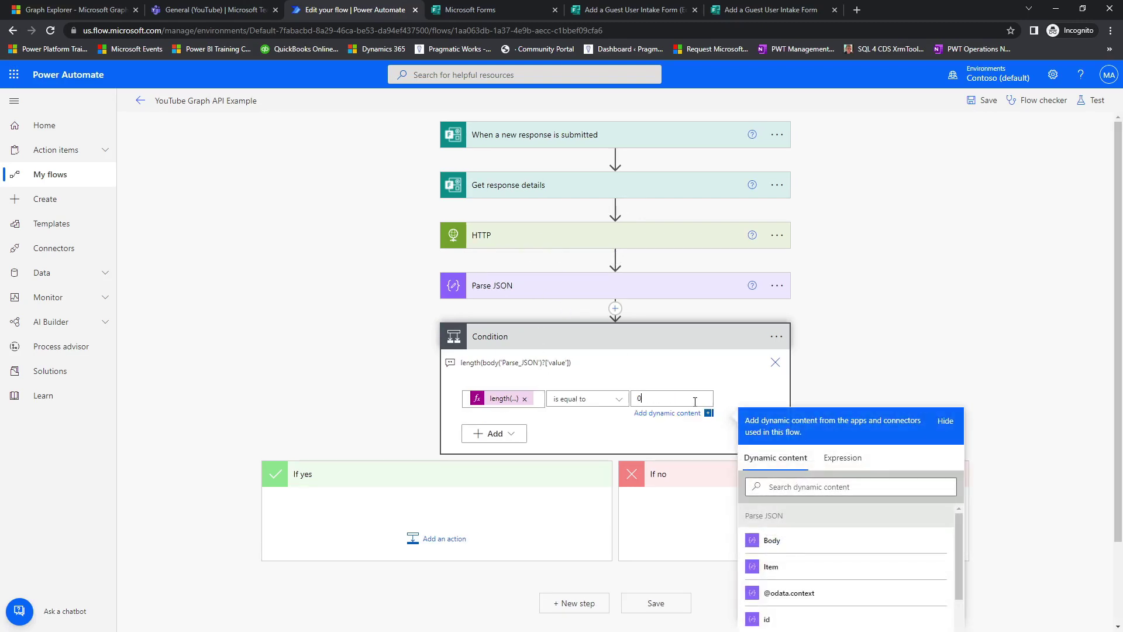
click(868, 334)
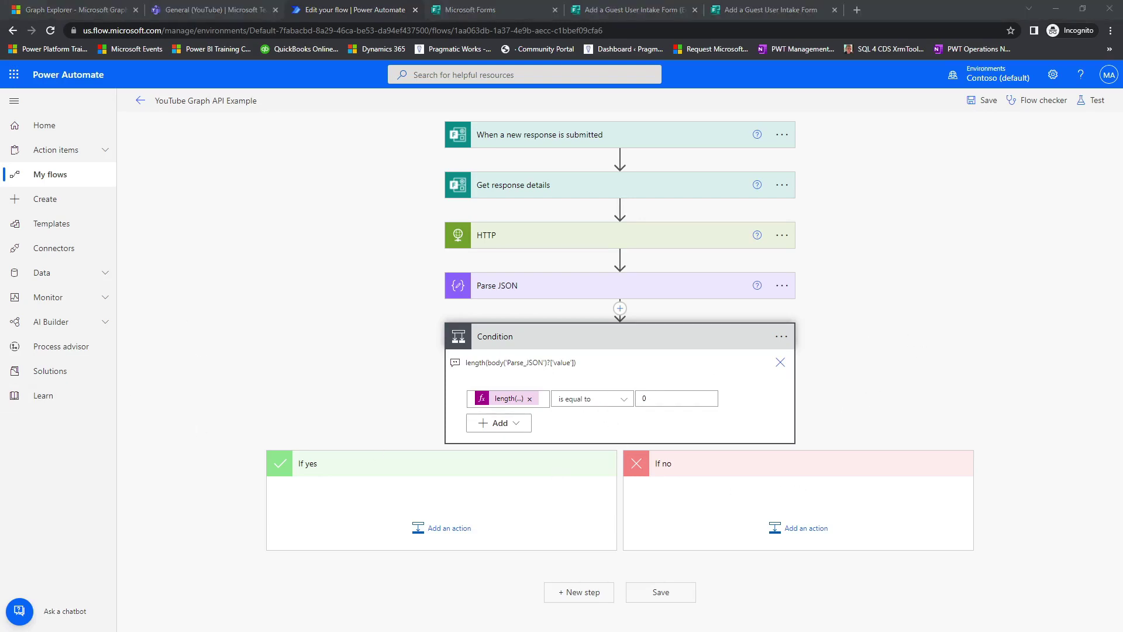
click(457, 536)
scroll(452, 538, down, 3)
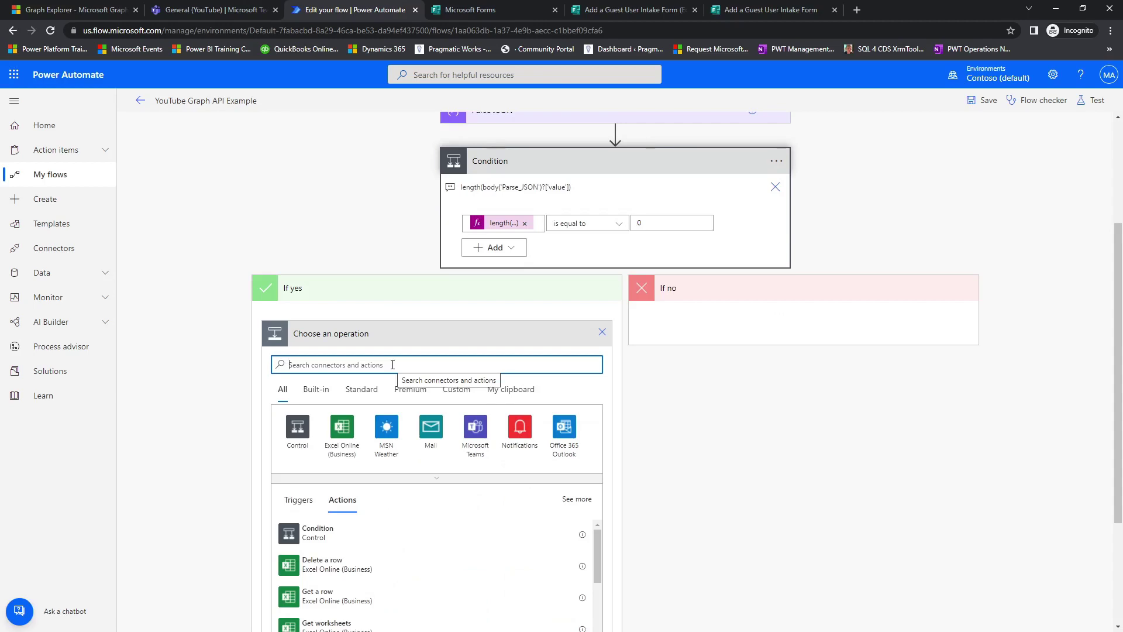
Add an HTTP action under If yes and rename it 'HTTP - Add Guest User'.
text(http)
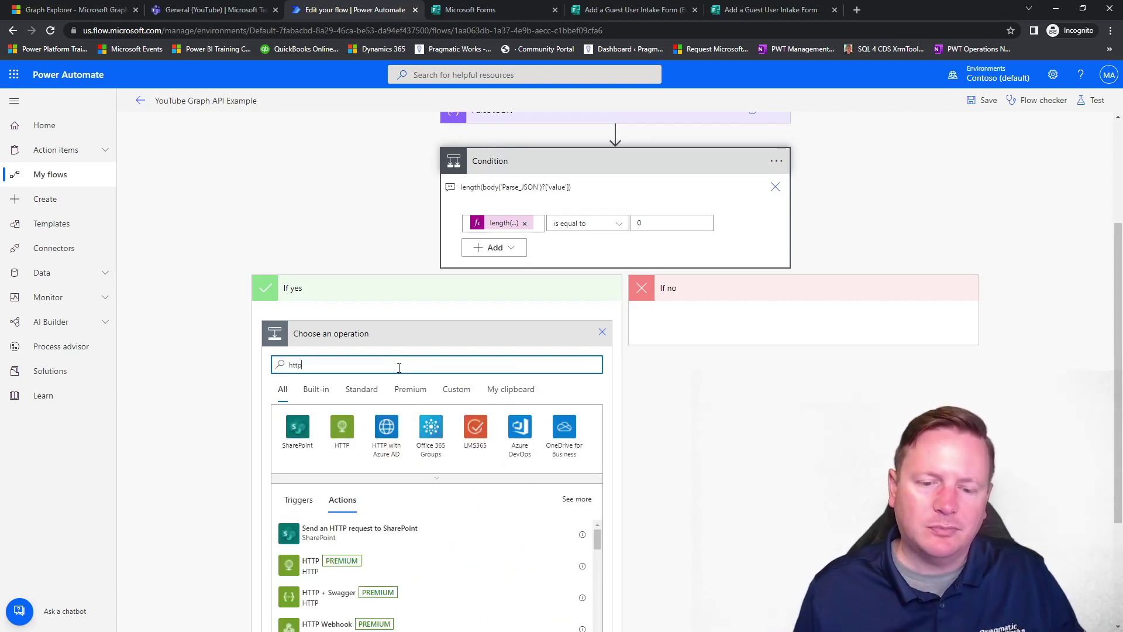
scroll(389, 558, down, 2)
scroll(544, 566, up, 3)
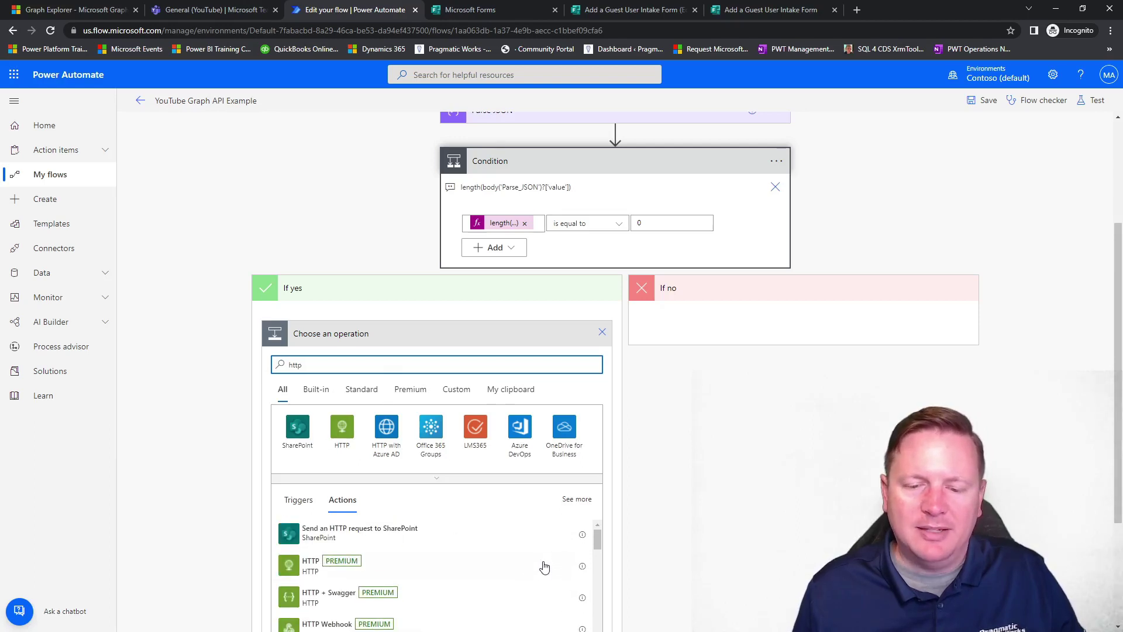
click(401, 573)
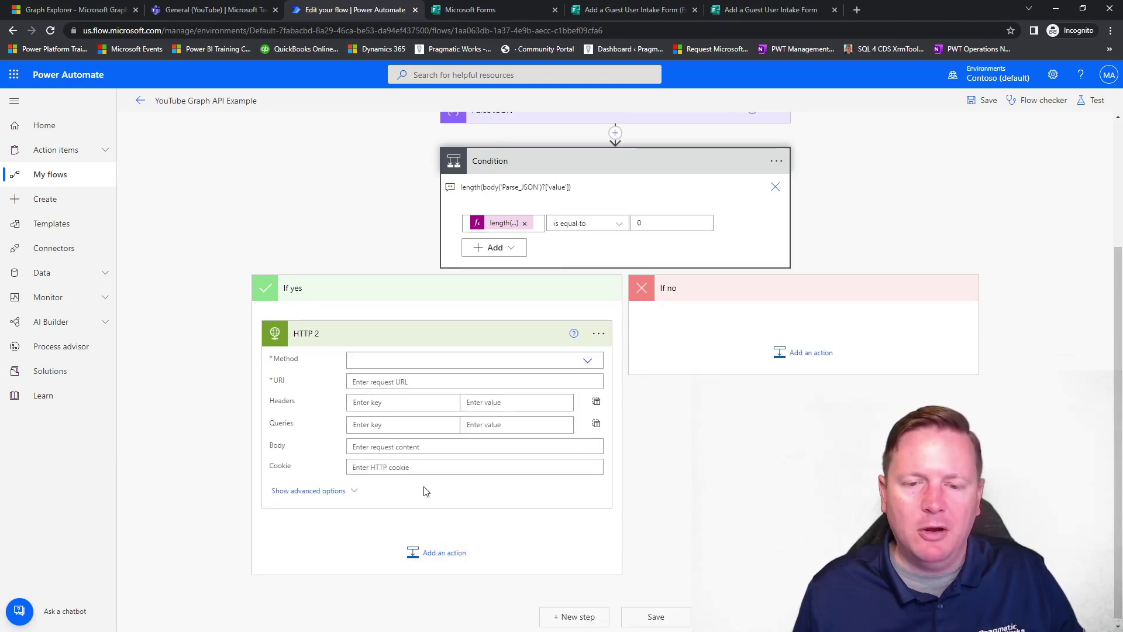
click(598, 333)
click(651, 354)
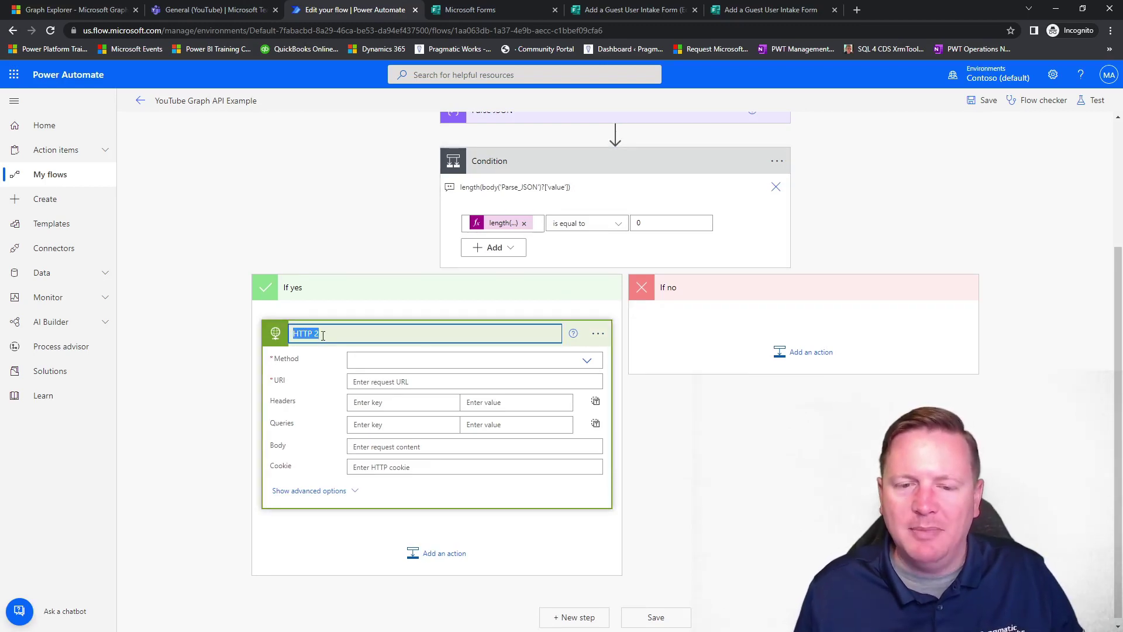
click(323, 335)
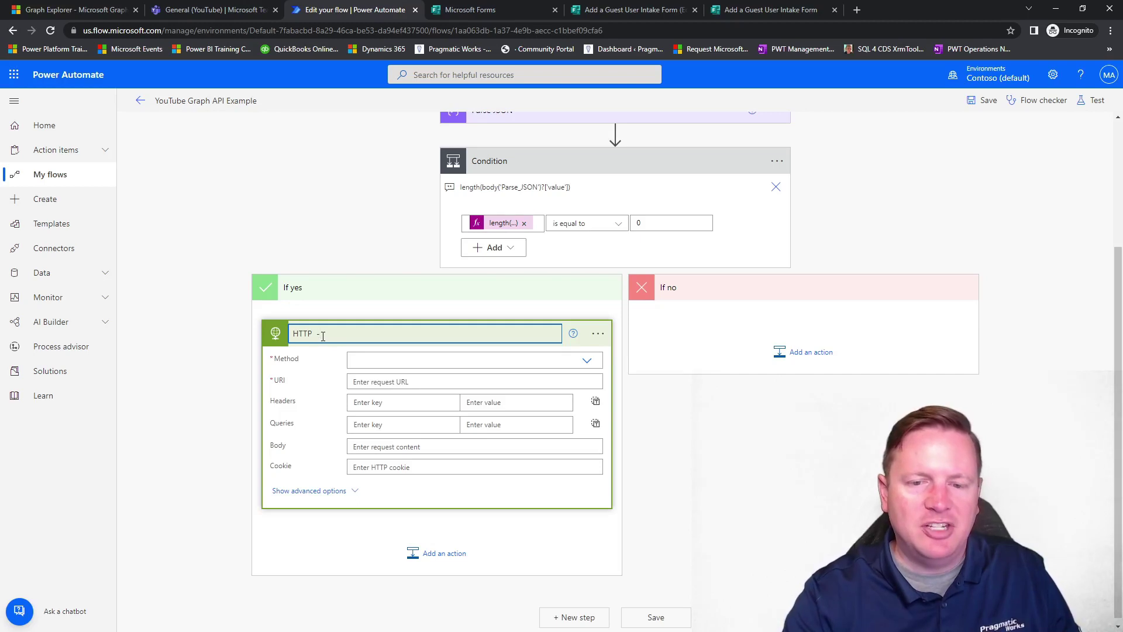
text(- Add Guest User)
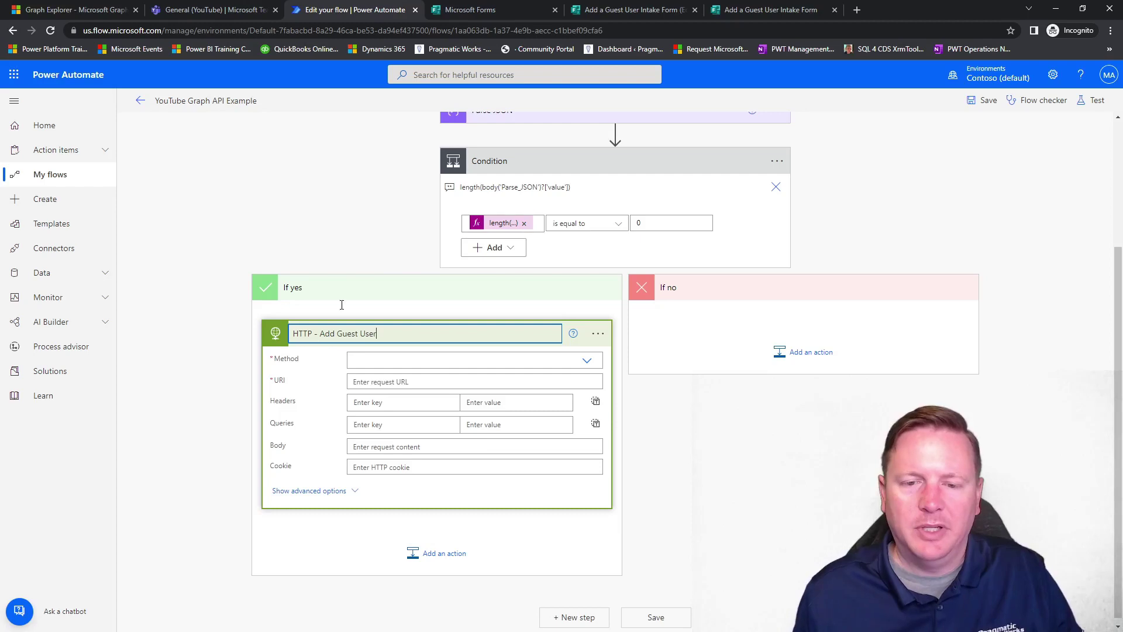
click(403, 219)
Rename the earlier HTTP step to 'HTTP - Check if User Exists by Email'.
scroll(403, 220, up, 3)
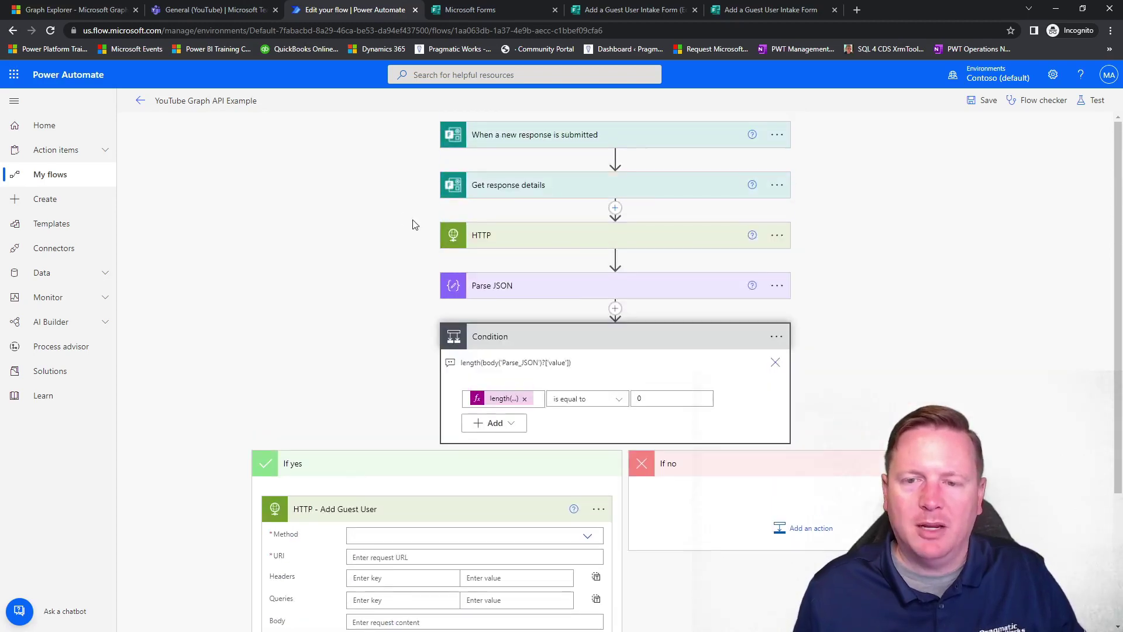
click(777, 236)
click(816, 253)
click(586, 238)
text(- Check)
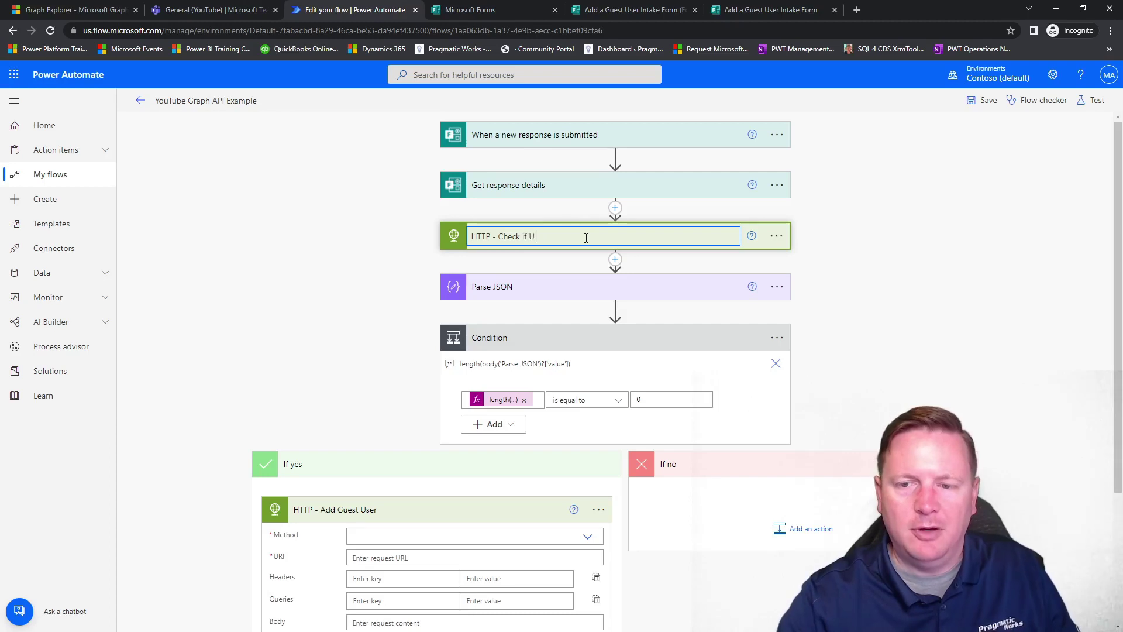
text(if User Exists by Email)
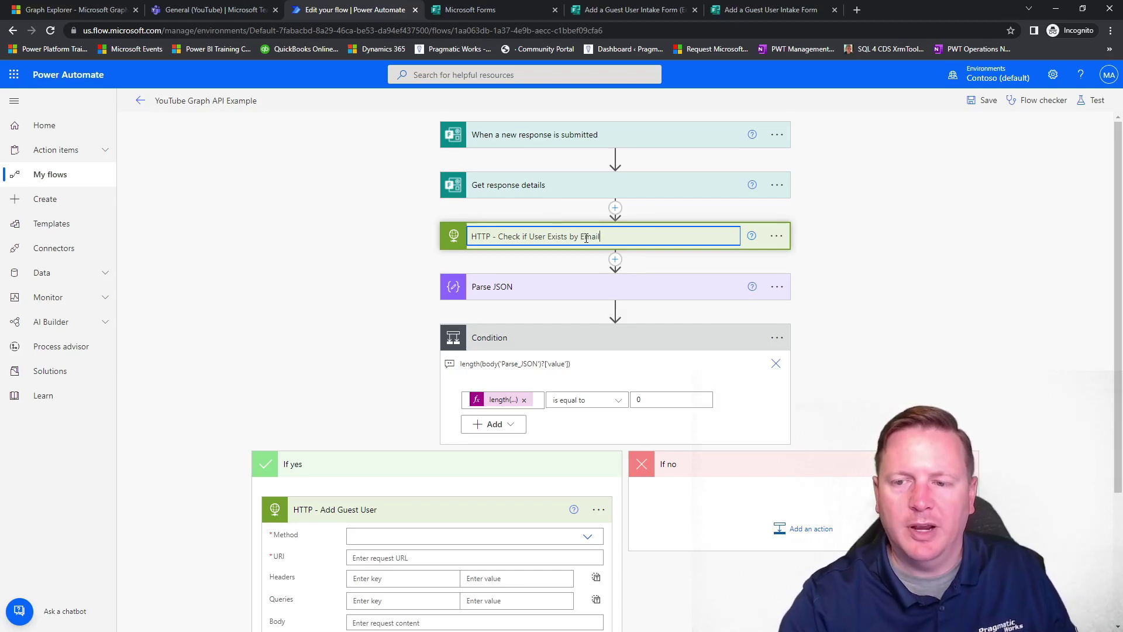
click(341, 342)
scroll(381, 357, down, 3)
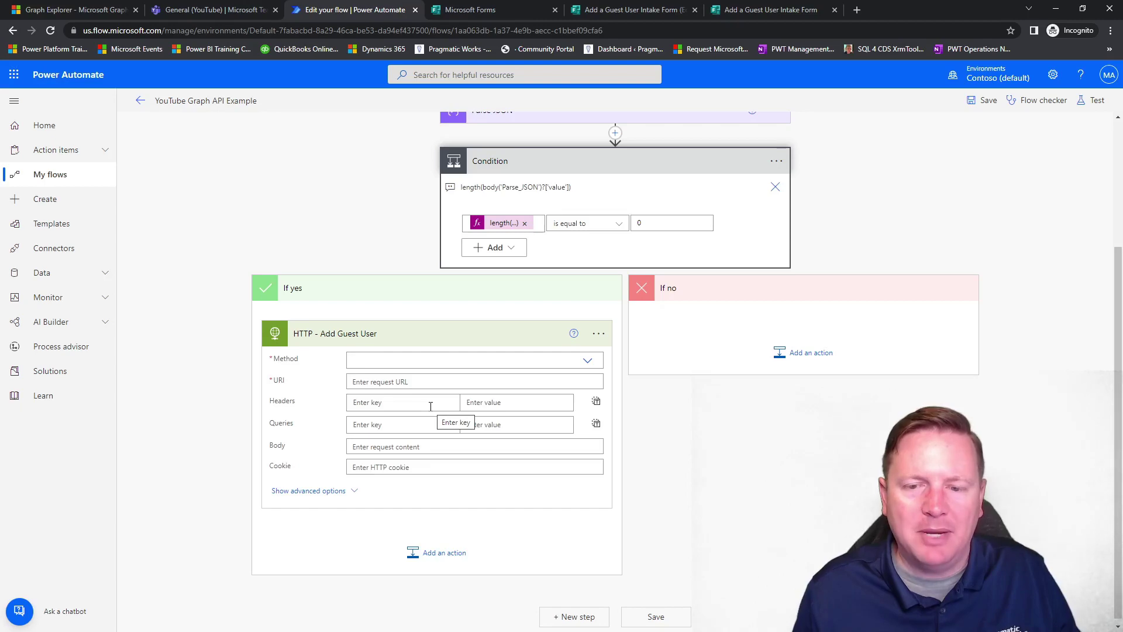
scroll(529, 290, up, 3)
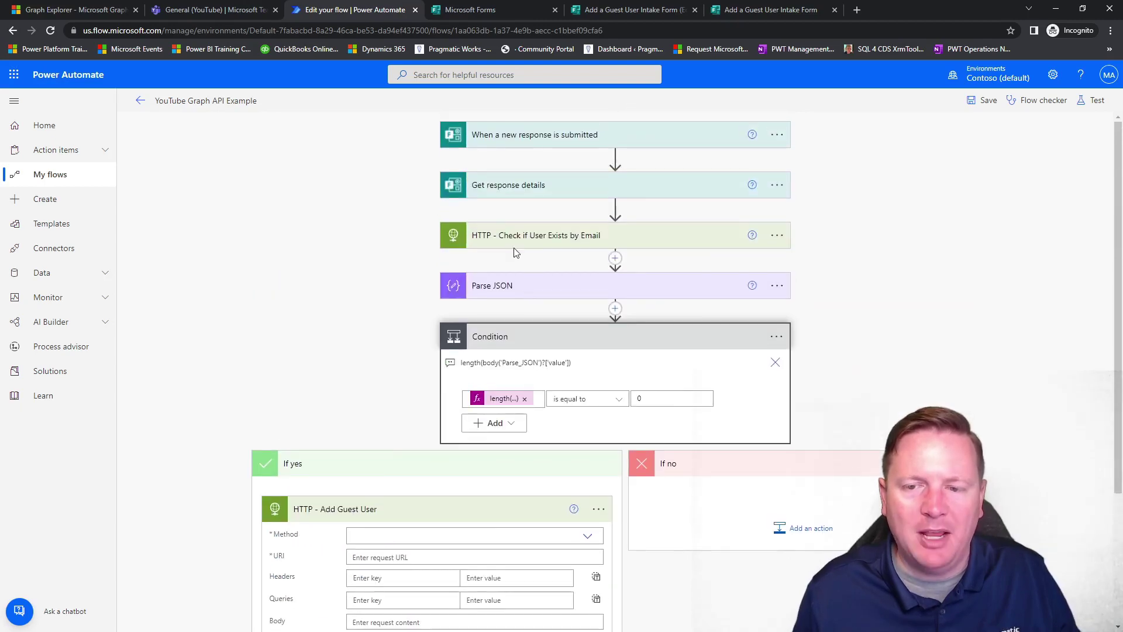
scroll(413, 419, down, 3)
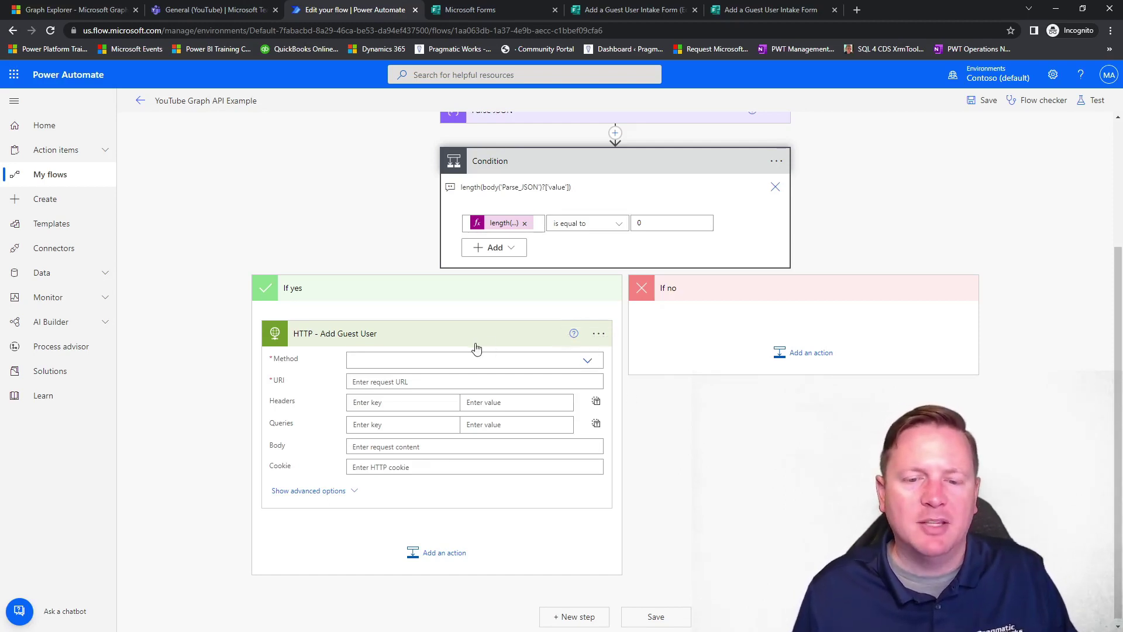
Choose POST as the Method on the HTTP - Add Guest User card.
click(587, 360)
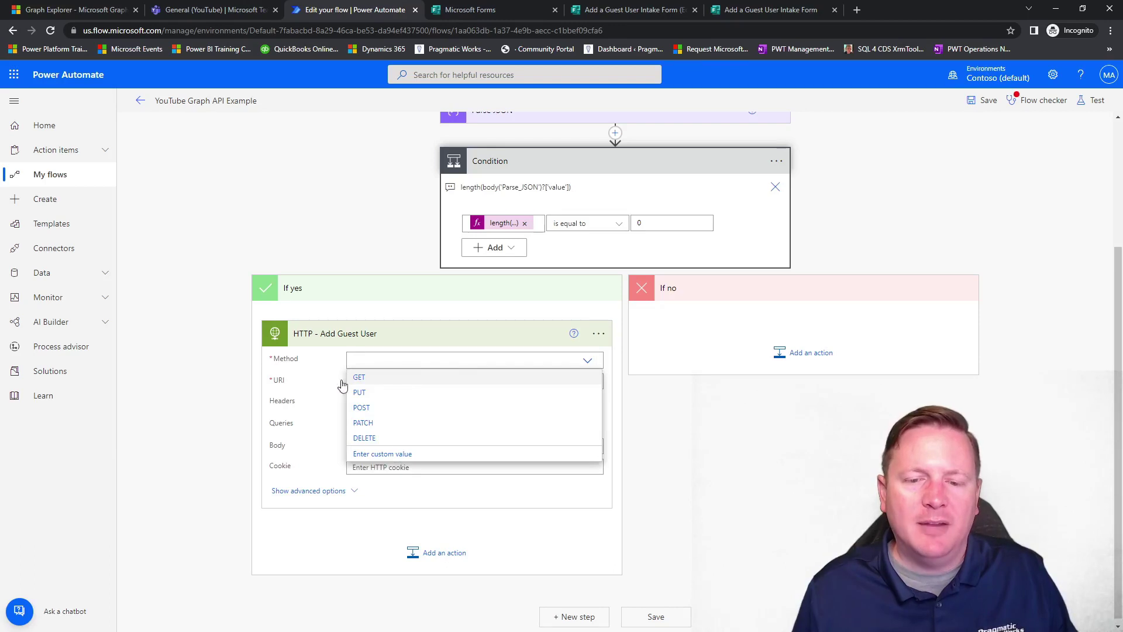
click(374, 409)
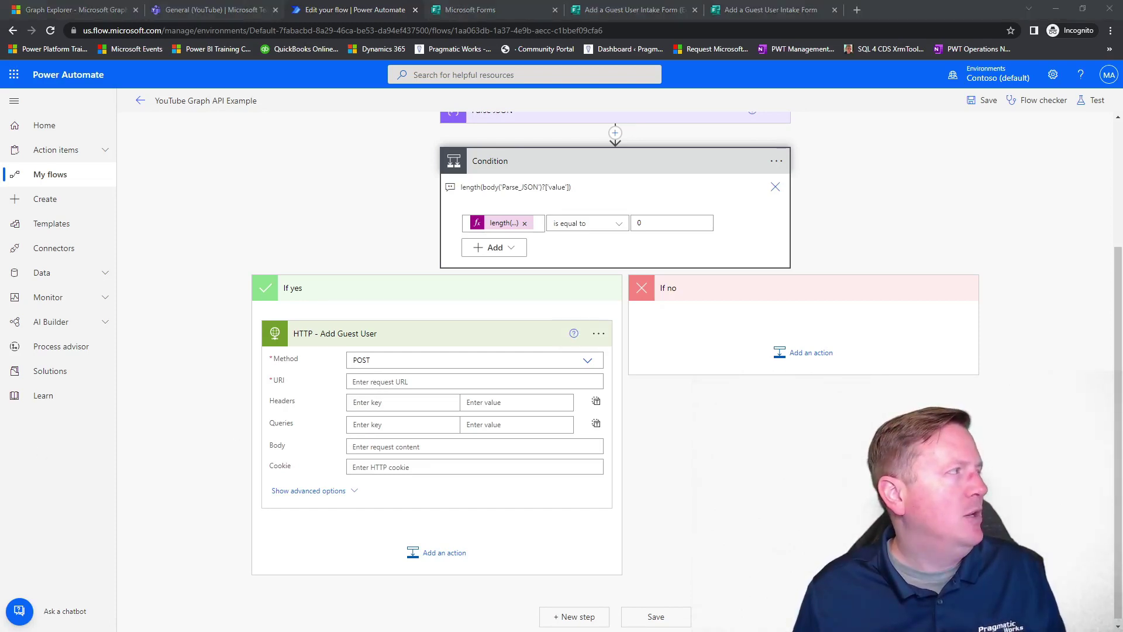
drag(0, 234, 391, 1)
scroll(479, 363, up, 12)
scroll(479, 363, up, 10)
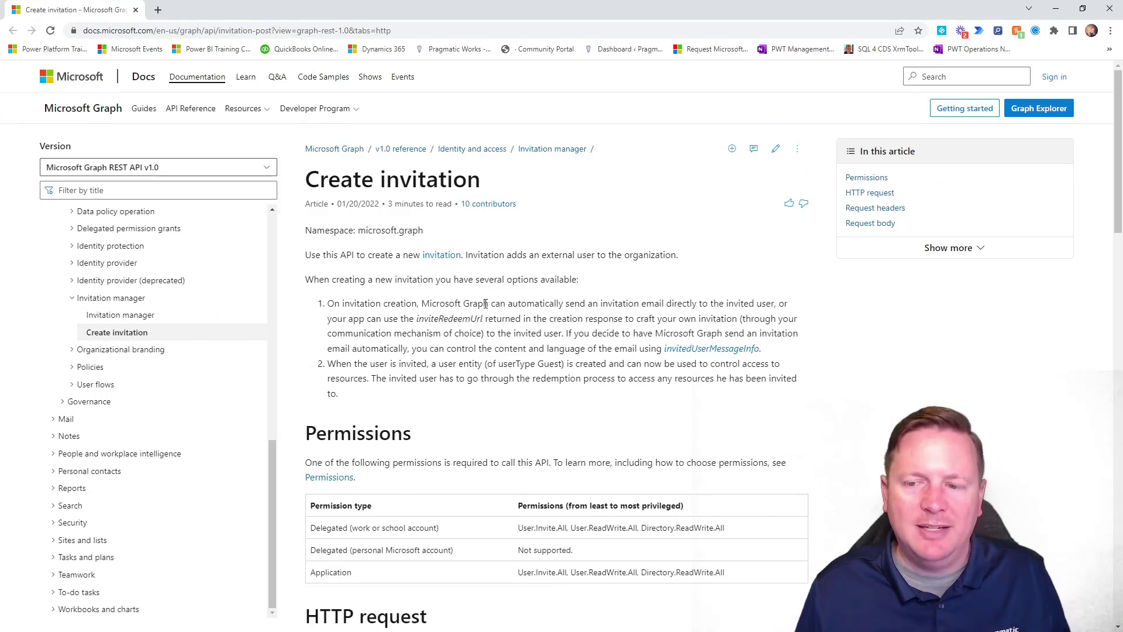
scroll(486, 303, down, 6)
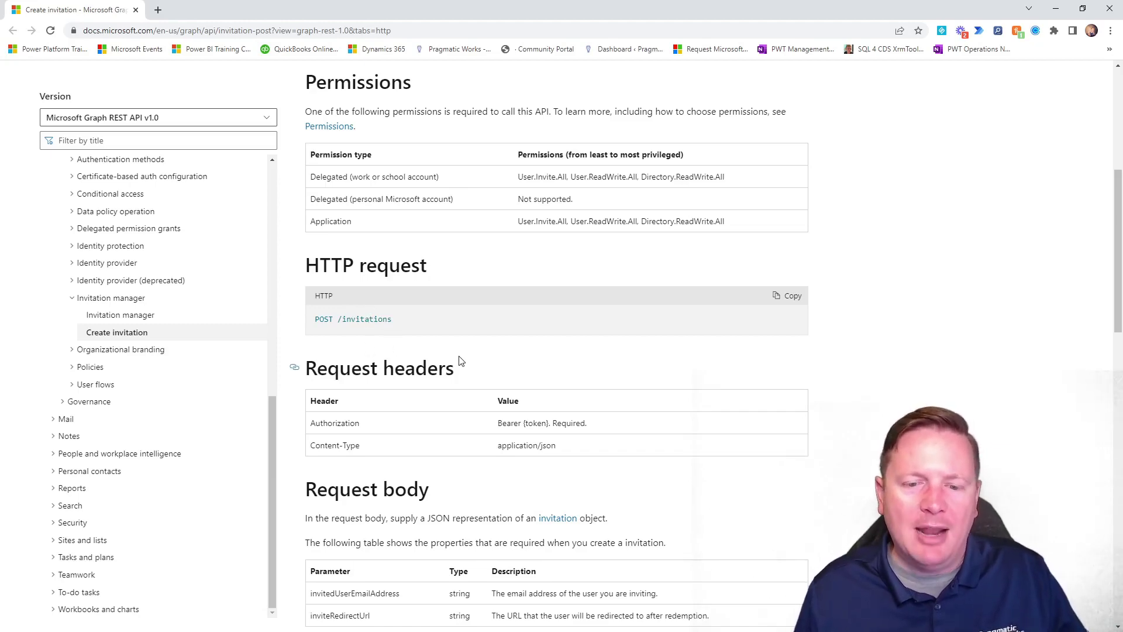
scroll(459, 359, down, 7)
scroll(459, 359, down, 2)
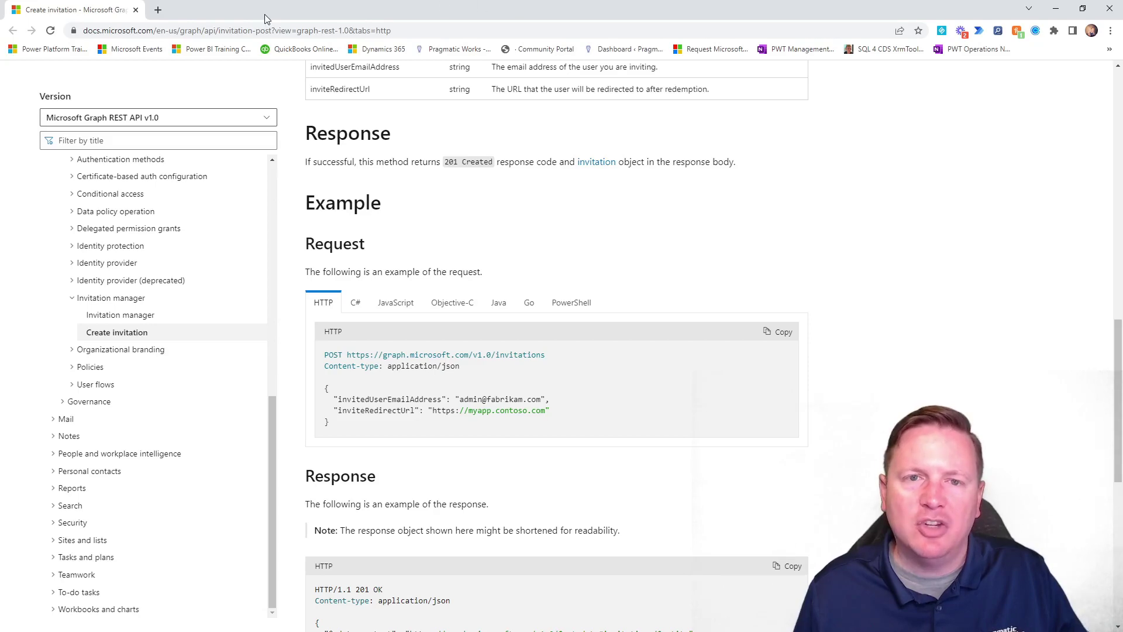
drag(86, 10, 0, 38)
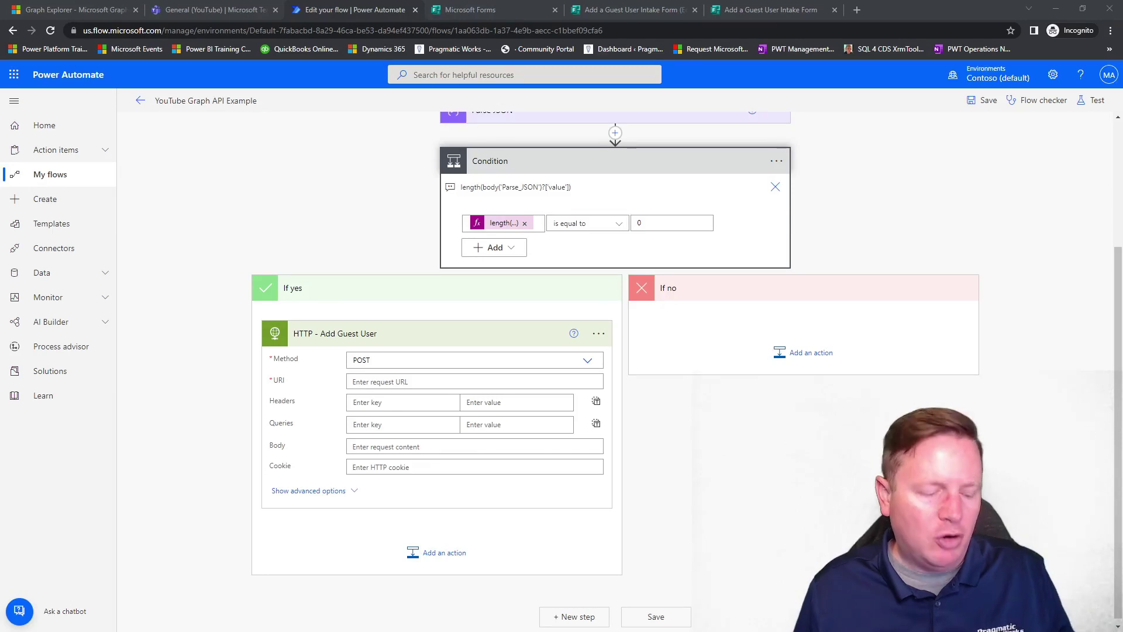
click(378, 381)
text(https://graph.microsoft.com/v1.0/invitations)
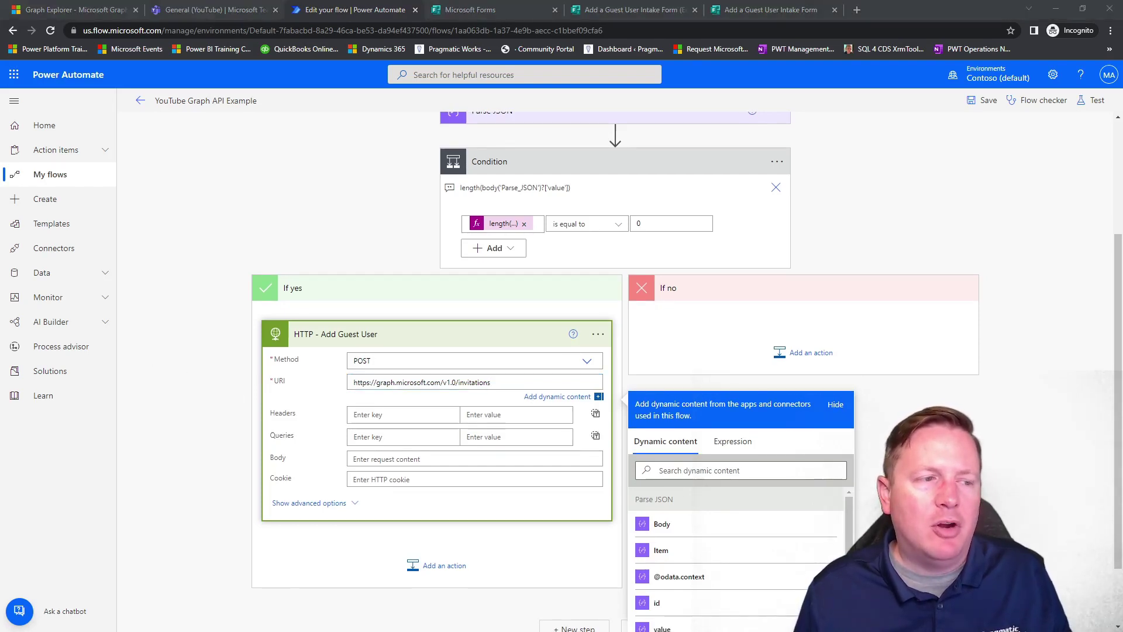
click(403, 413)
text(Content-type)
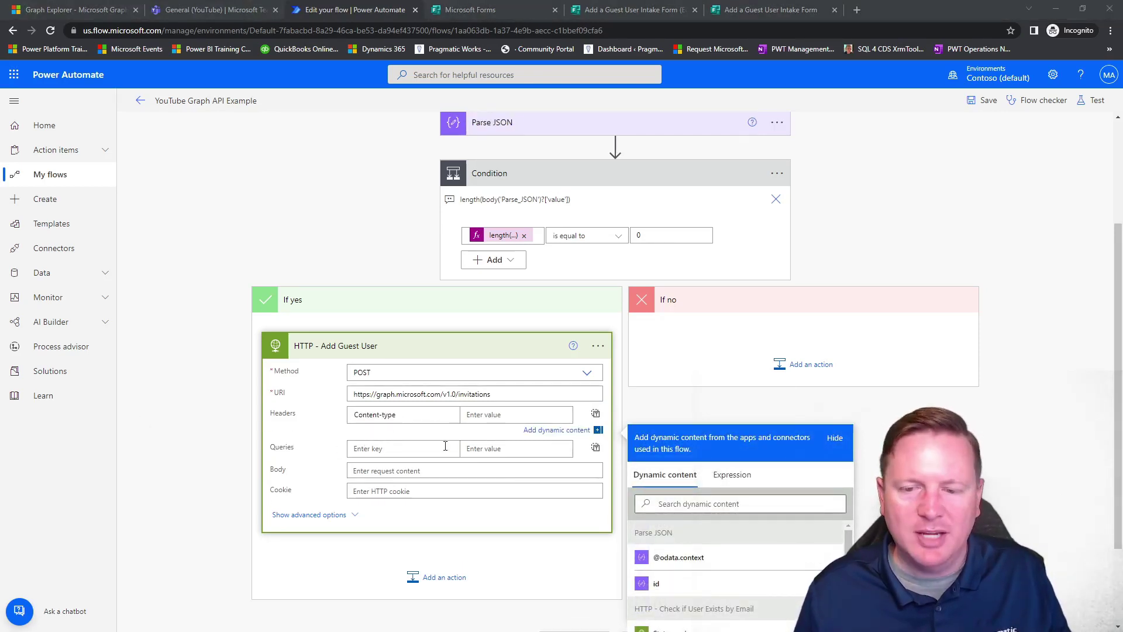
click(515, 414)
text(application/json)
Cancel the leave-page prompt to stay in the flow editor.
click(114, 377)
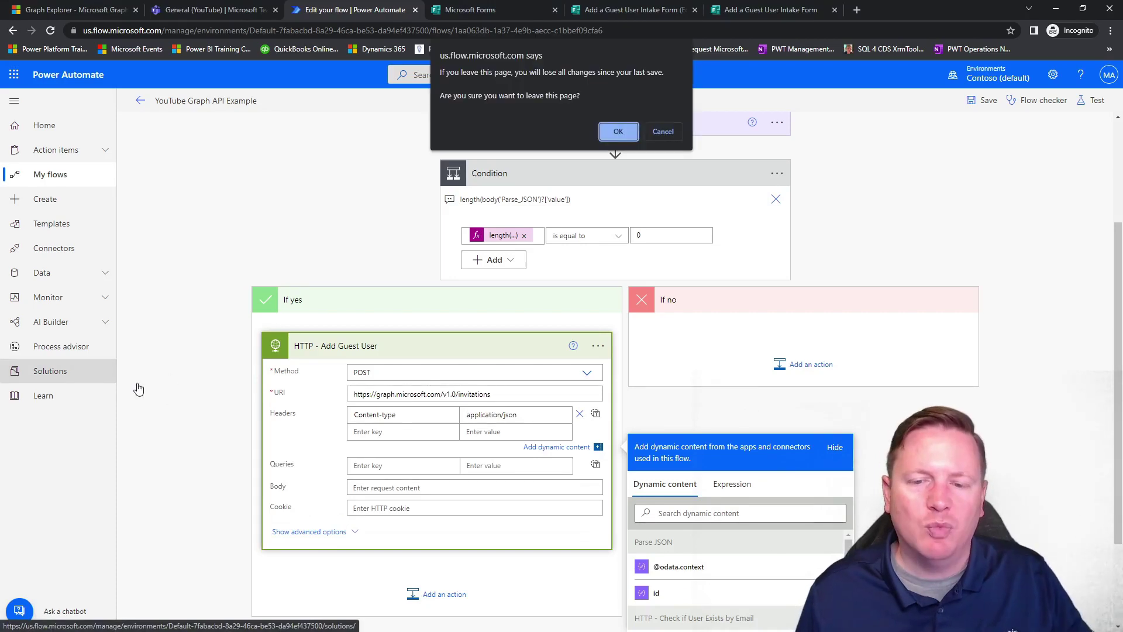
click(663, 125)
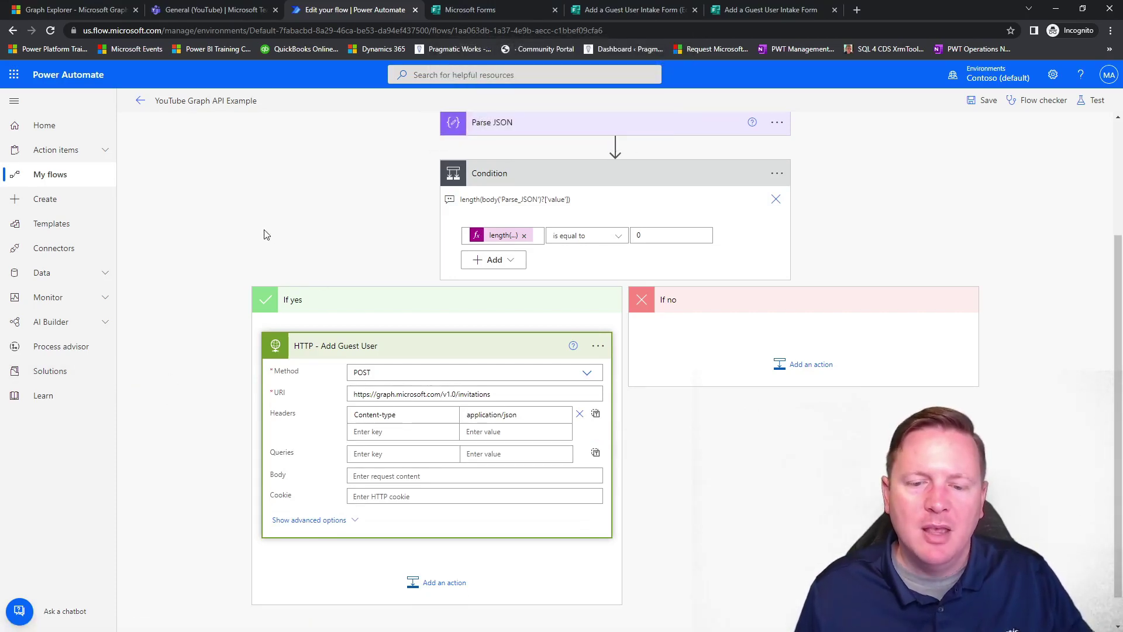
click(264, 230)
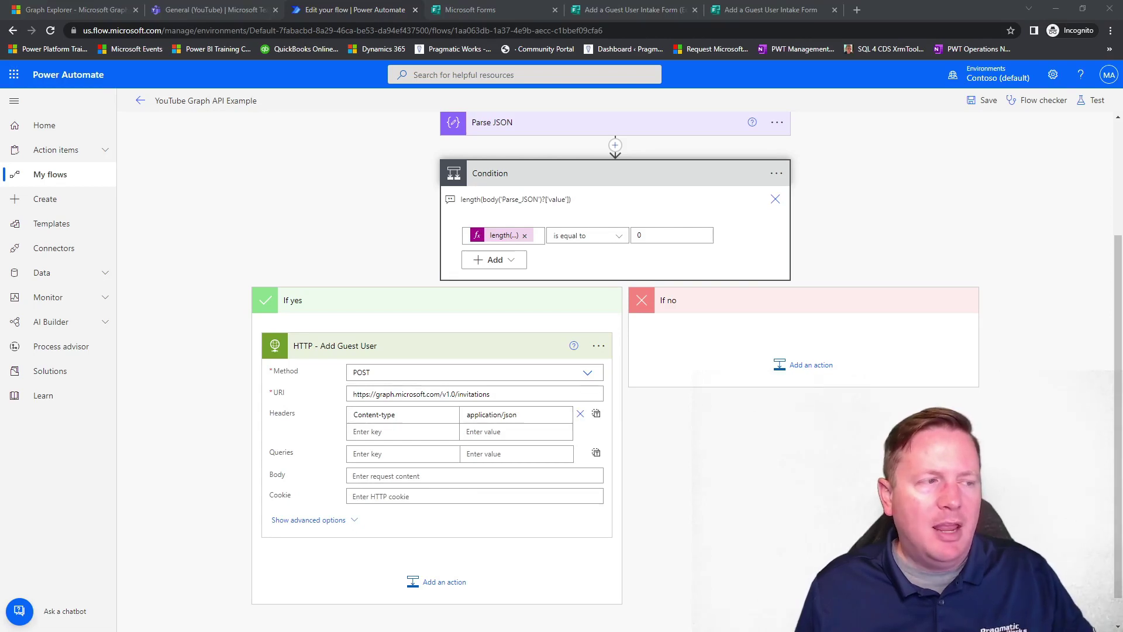
scroll(351, 313, up, 3)
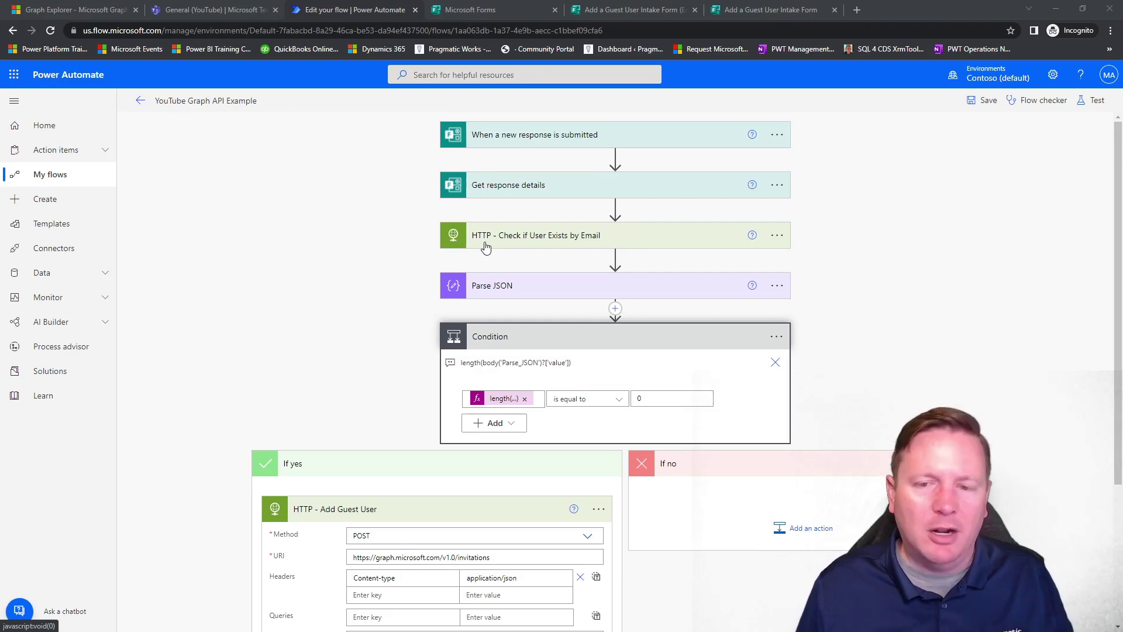
scroll(359, 305, down, 3)
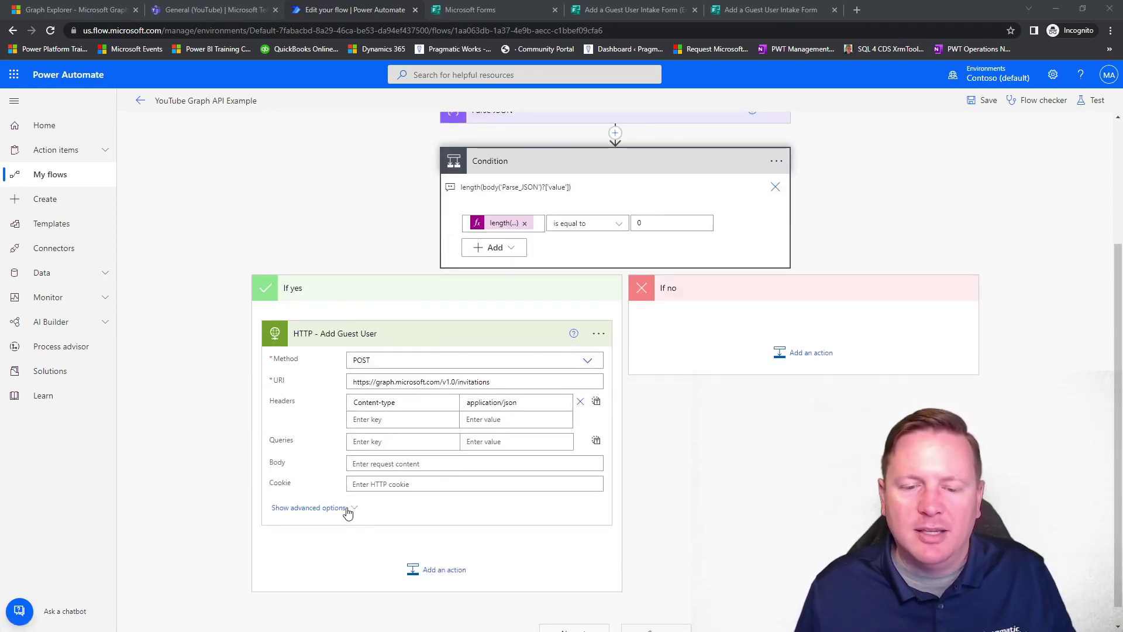
Show advanced options and set Authentication to Active Directory OAuth.
click(310, 508)
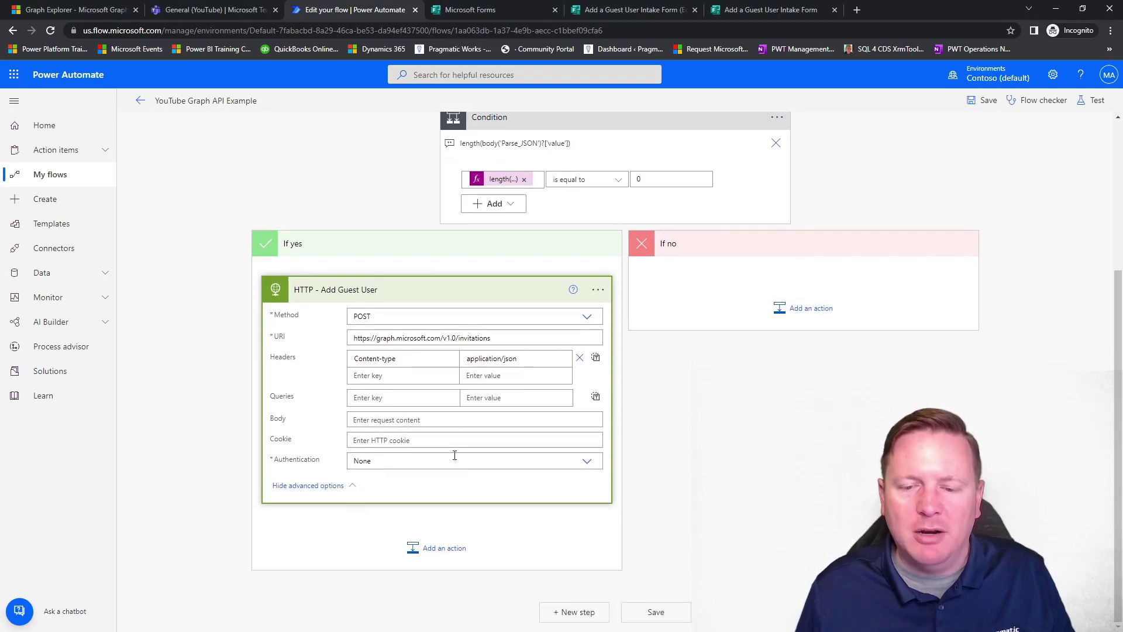
click(455, 456)
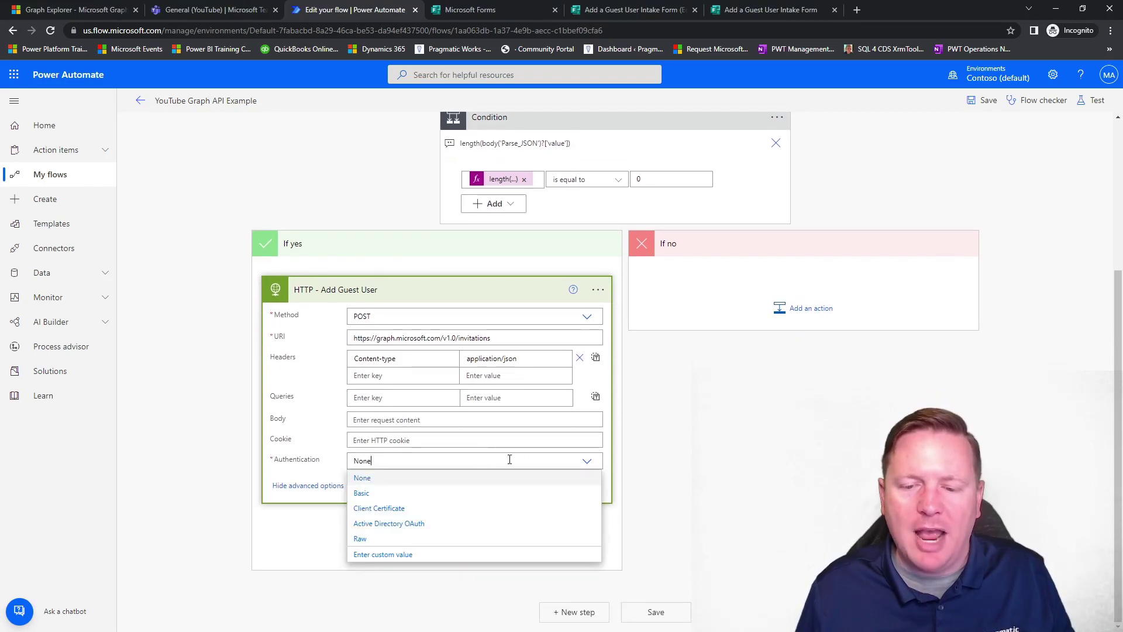
click(381, 524)
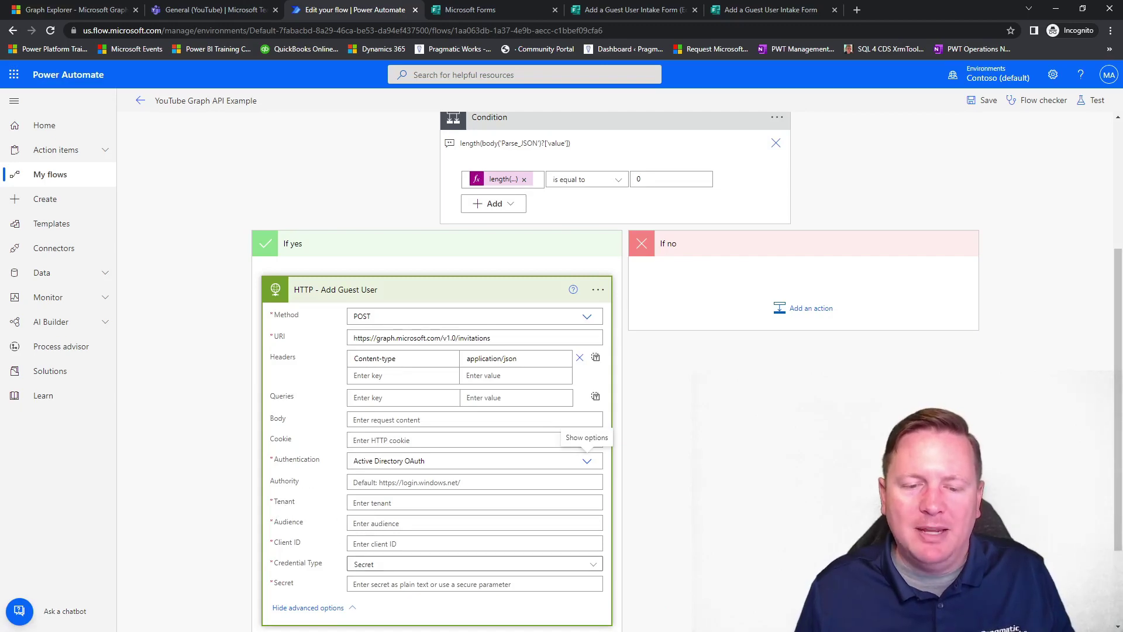
Copy the Tenant and Graph Audience from the user-check request into the new request.
scroll(472, 323, up, 4)
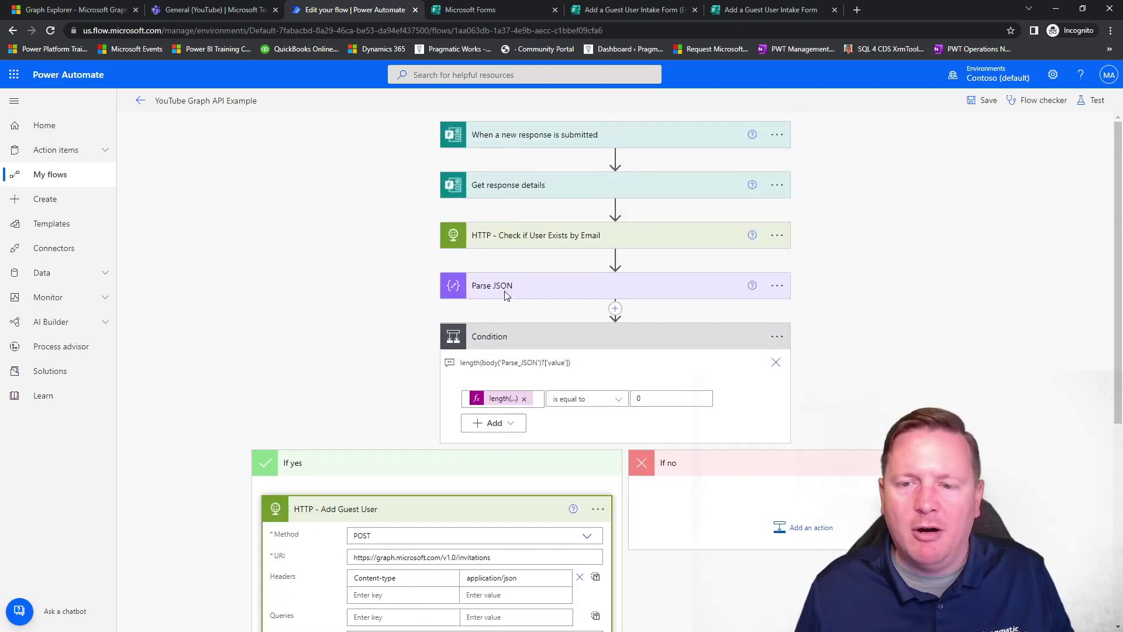
click(511, 245)
scroll(388, 300, down, 3)
drag(664, 301, 493, 313)
key(ctrl+c)
scroll(374, 310, down, 9)
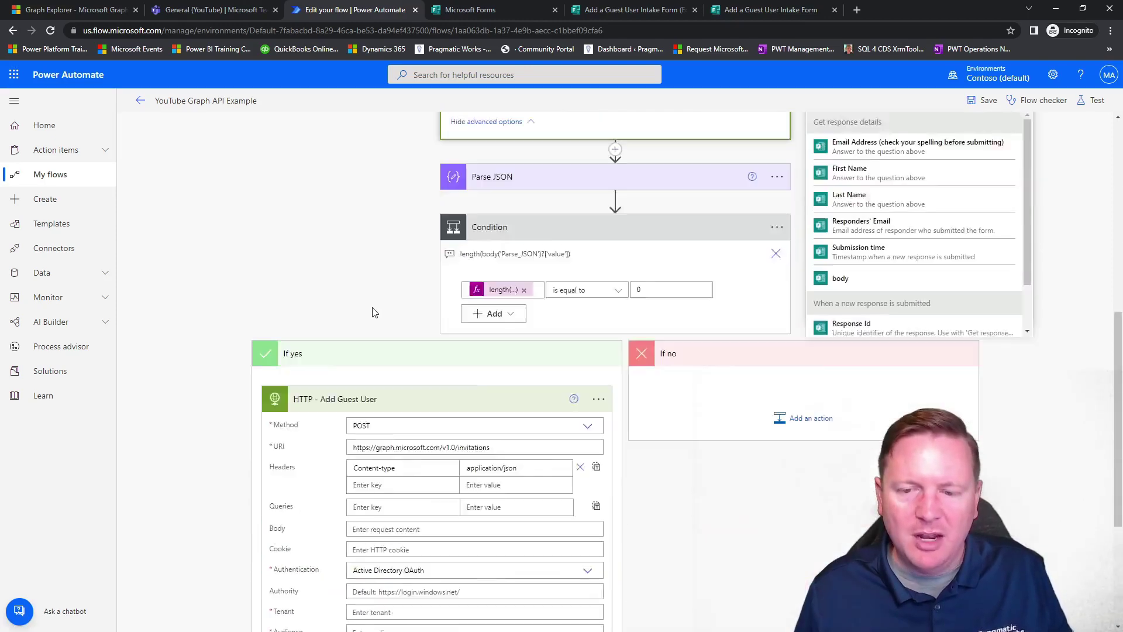
click(367, 383)
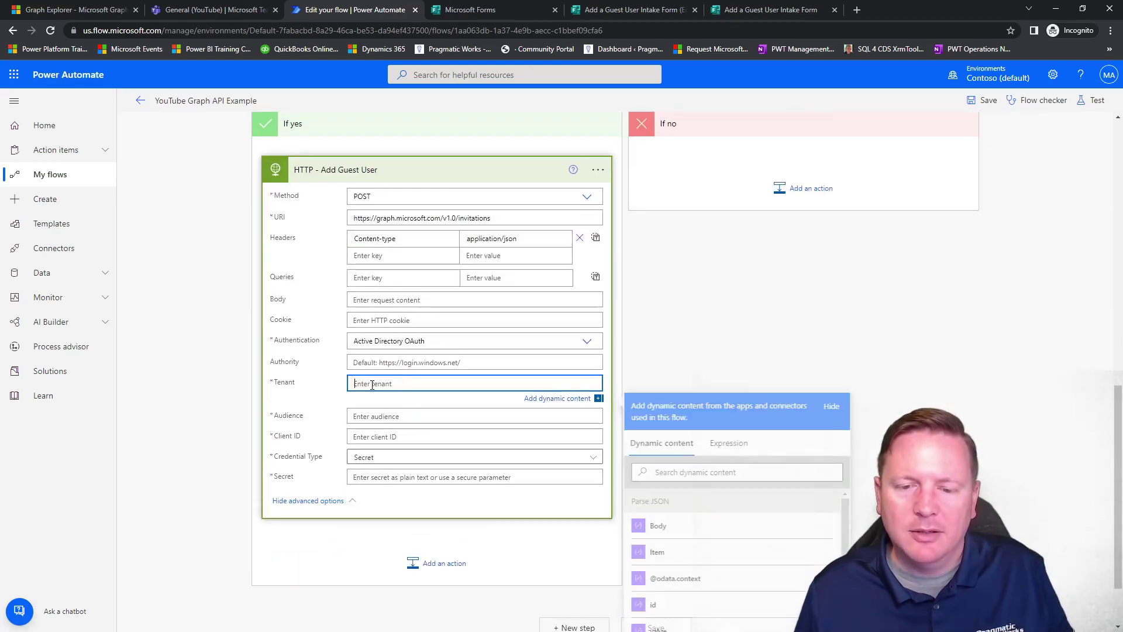
key(ctrl+v)
scroll(473, 382, up, 9)
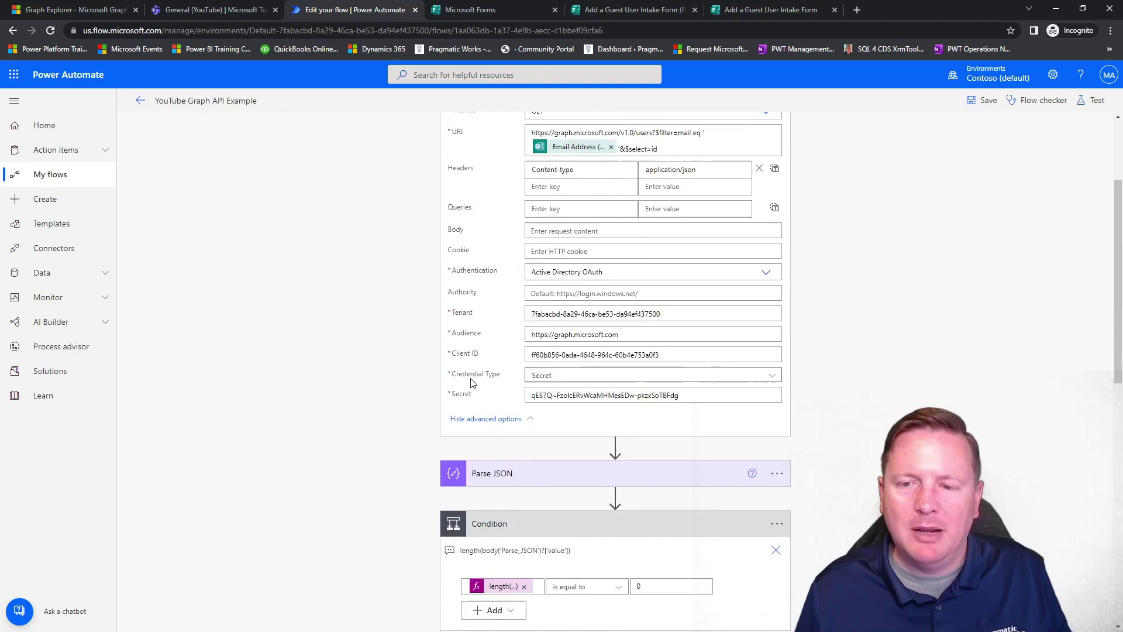
triple_click(661, 336)
key(ctrl+c)
scroll(375, 349, down, 6)
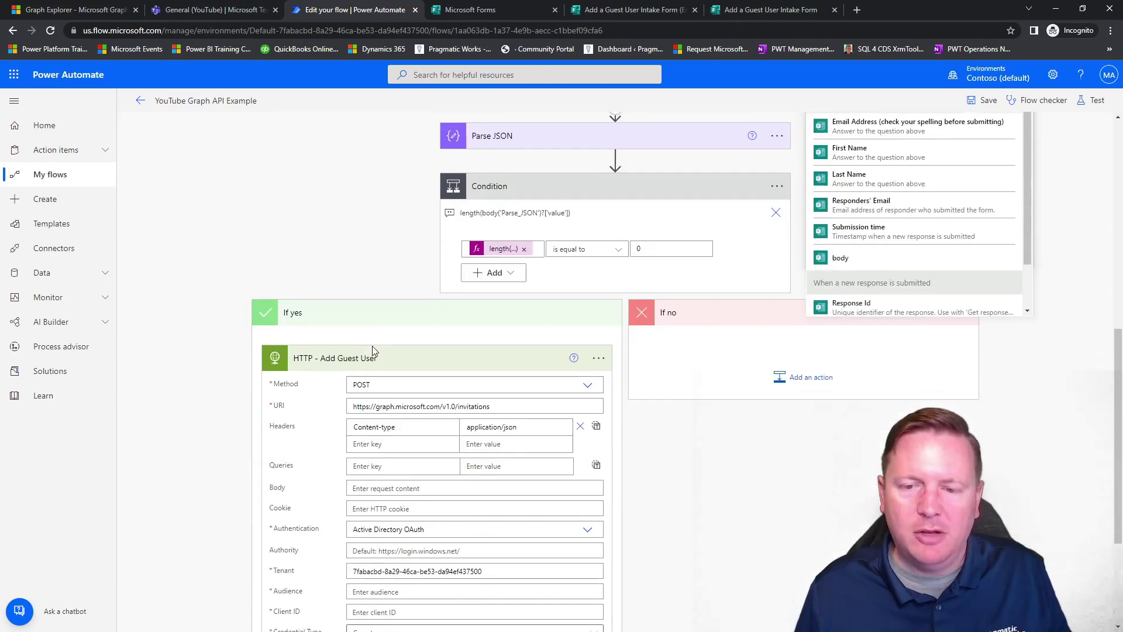
scroll(372, 350, down, 3)
click(435, 414)
key(ctrl+v)
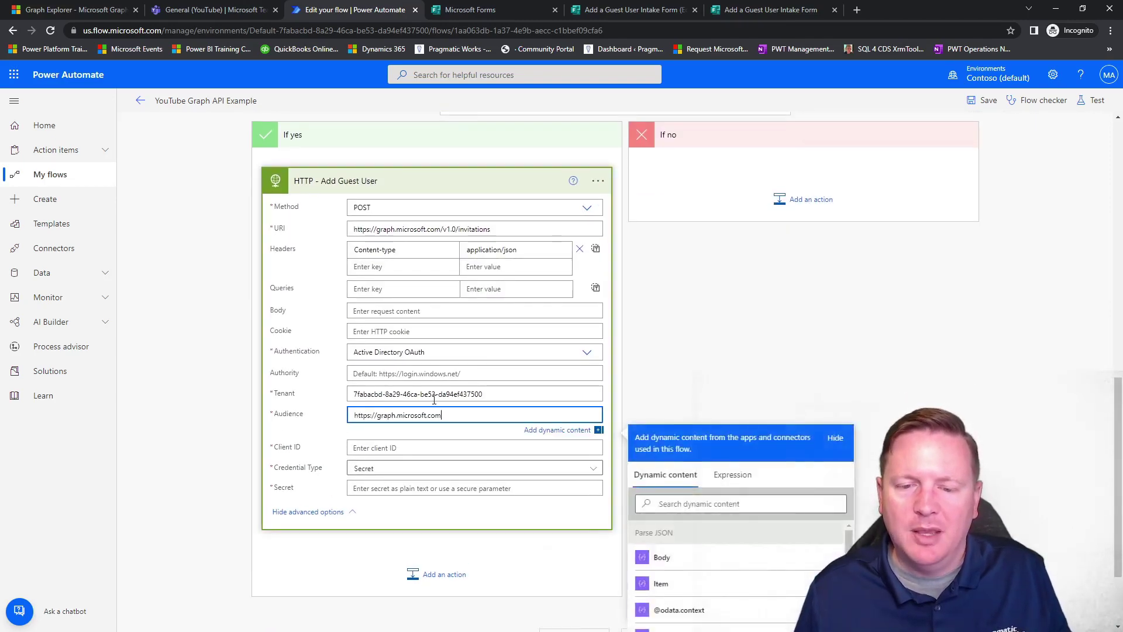
Copy the Client ID and Secret from the user-check request into the new request.
scroll(434, 399, up, 9)
triple_click(655, 366)
key(ctrl+c)
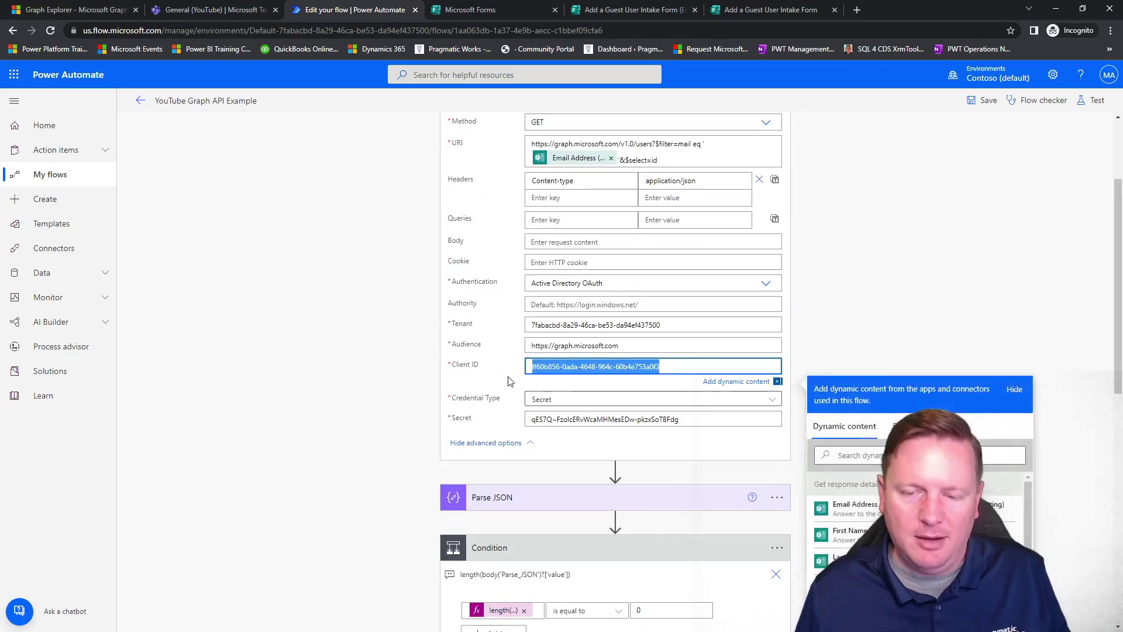
scroll(338, 389, down, 9)
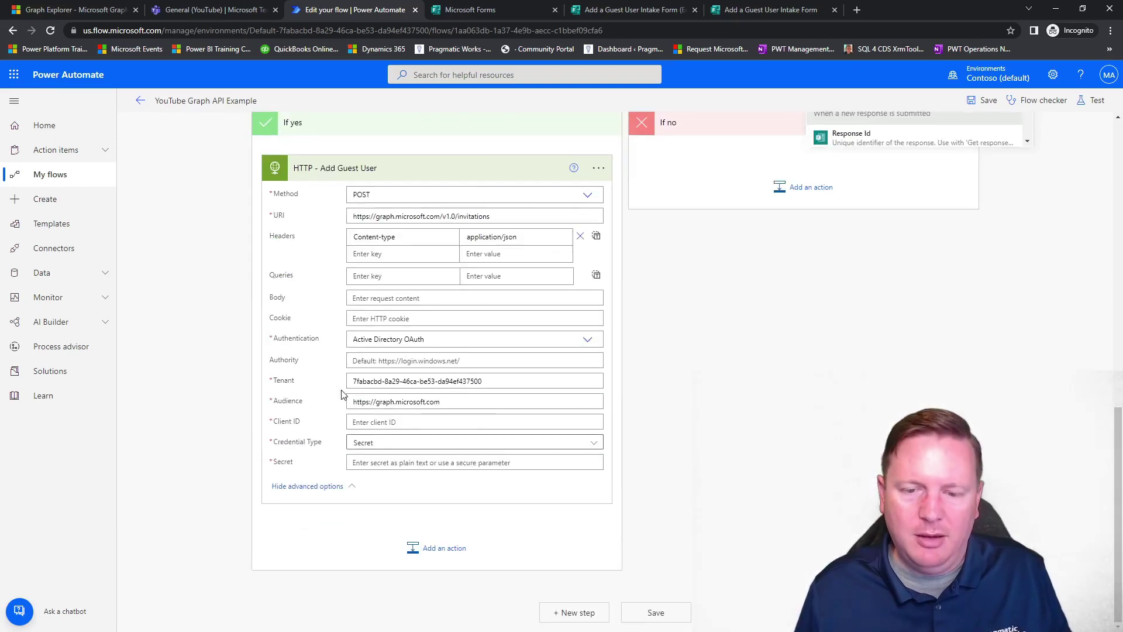
click(391, 423)
key(ctrl+v)
scroll(468, 445, up, 9)
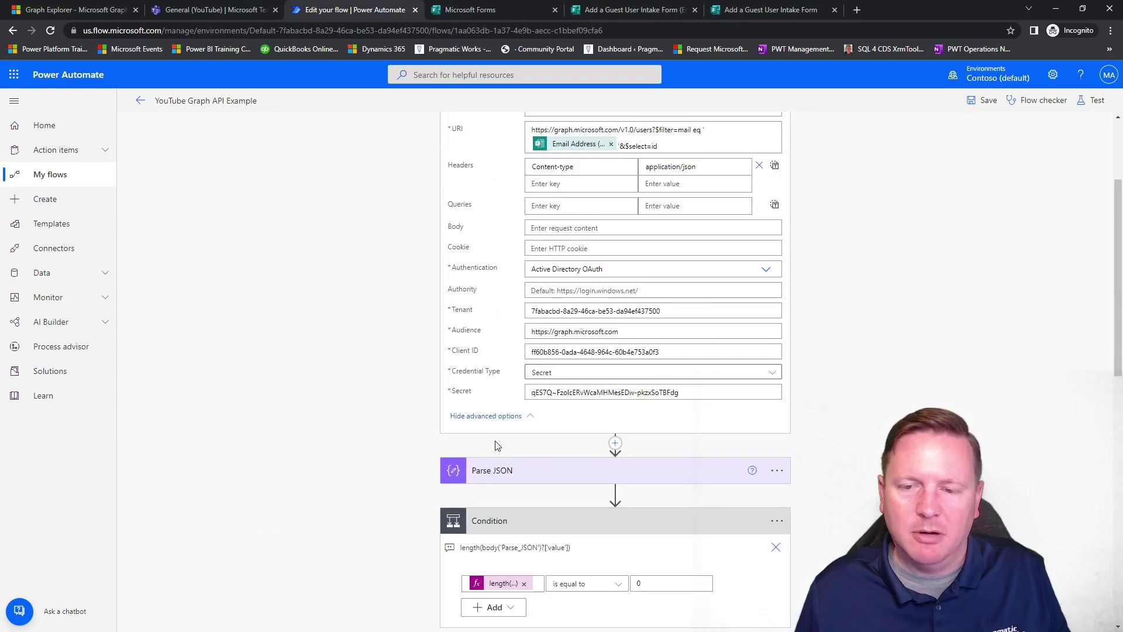
triple_click(684, 397)
key(ctrl+c)
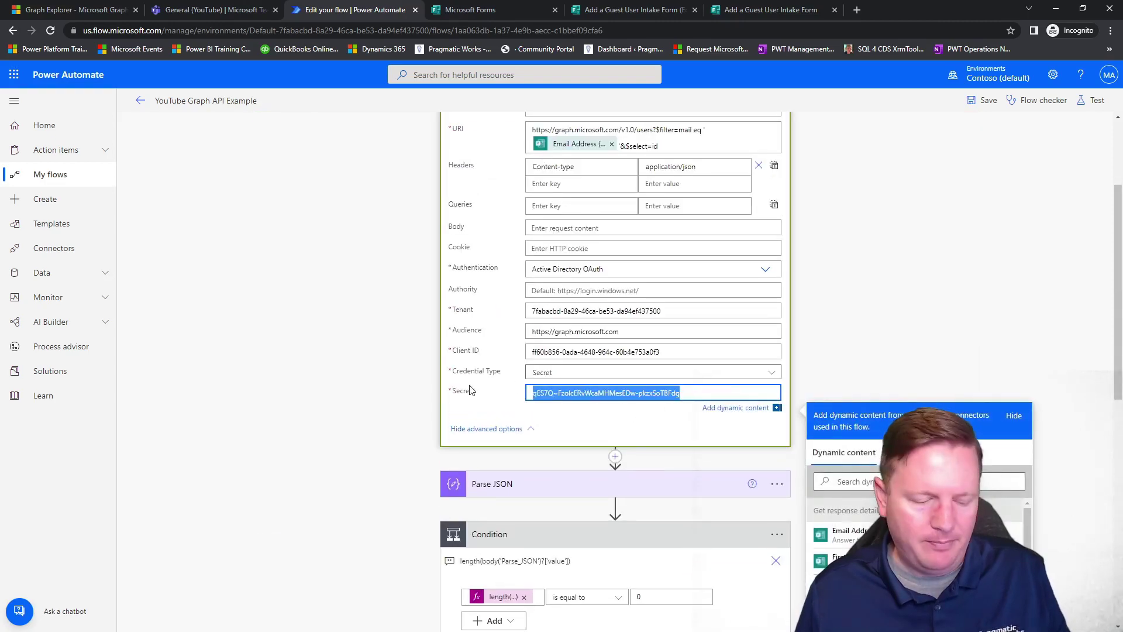
click(376, 404)
scroll(377, 404, down, 9)
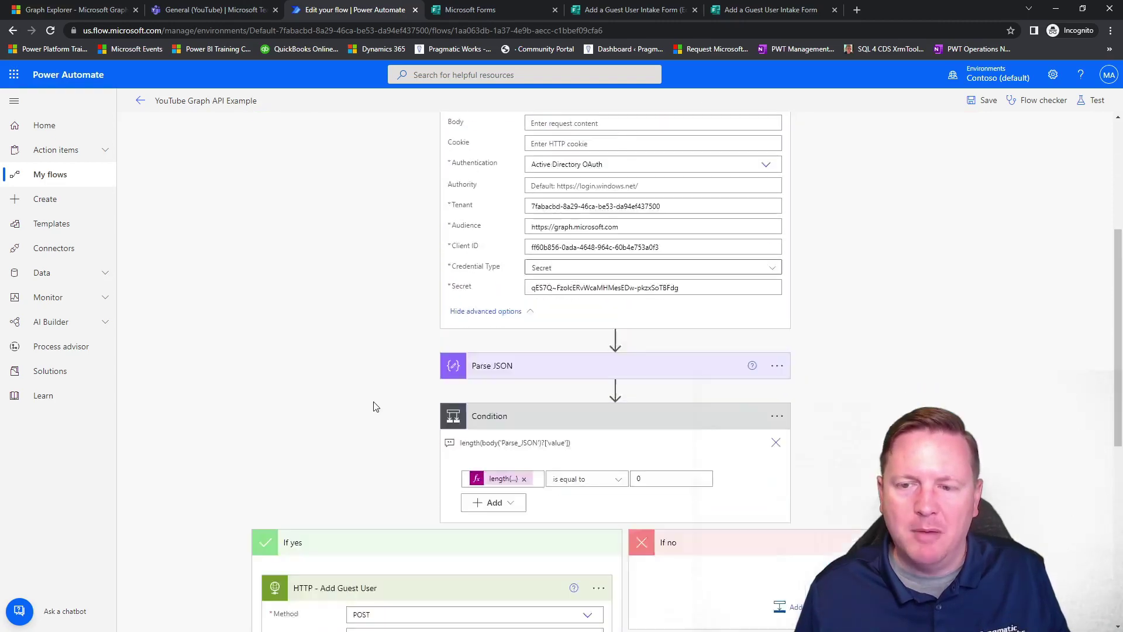
click(418, 463)
key(ctrl+v)
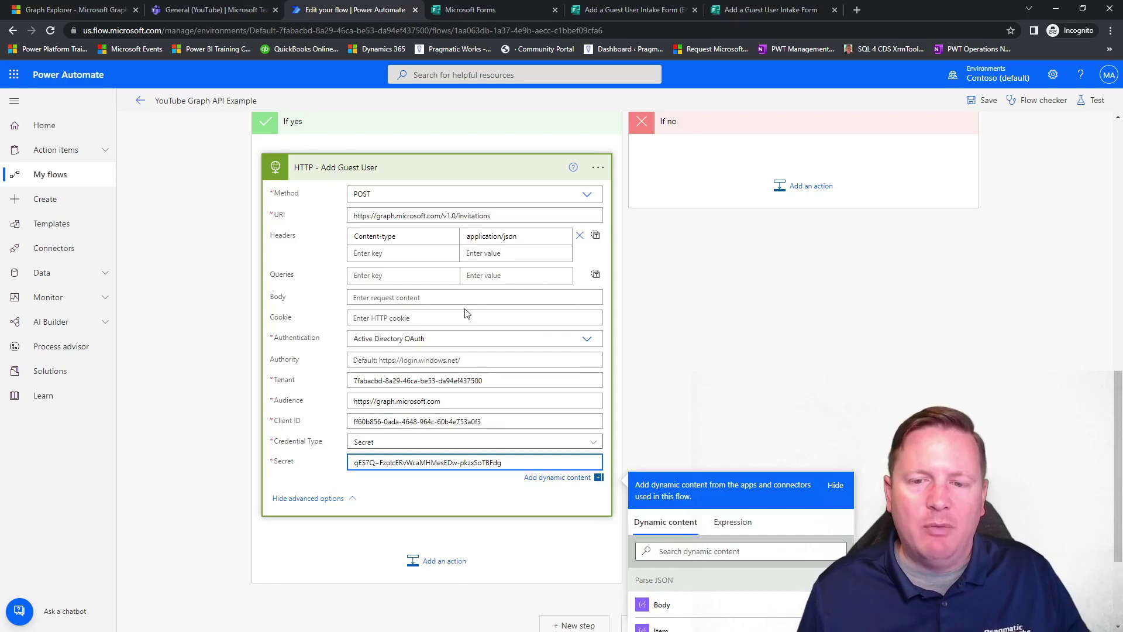
Paste the invitation JSON into the Add Guest User Body field.
click(370, 299)
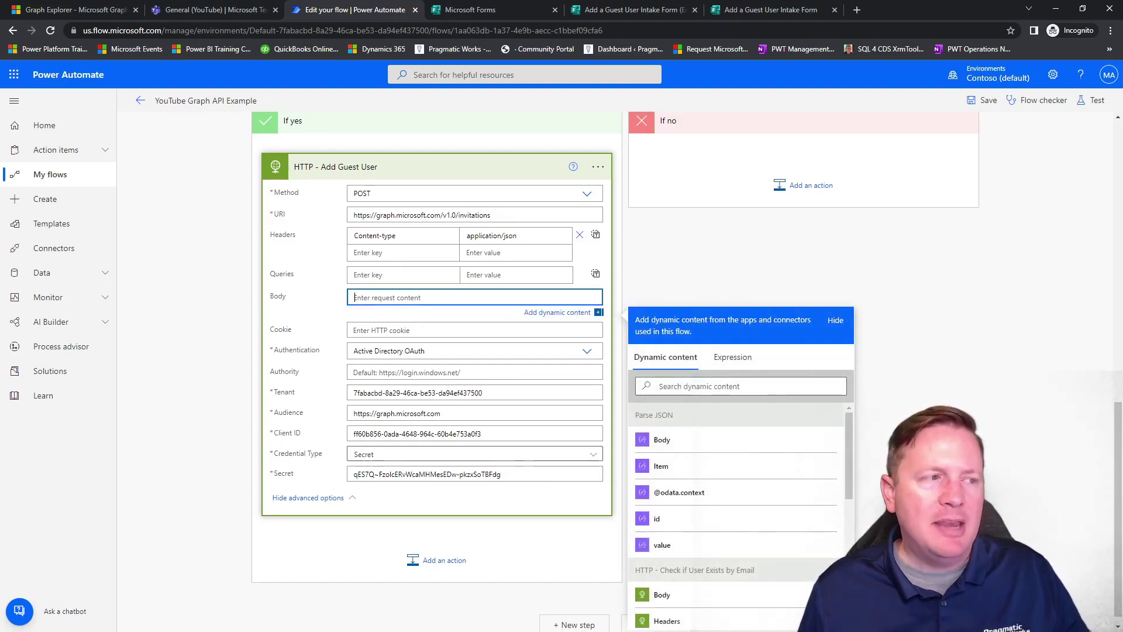
key(alt+Tab)
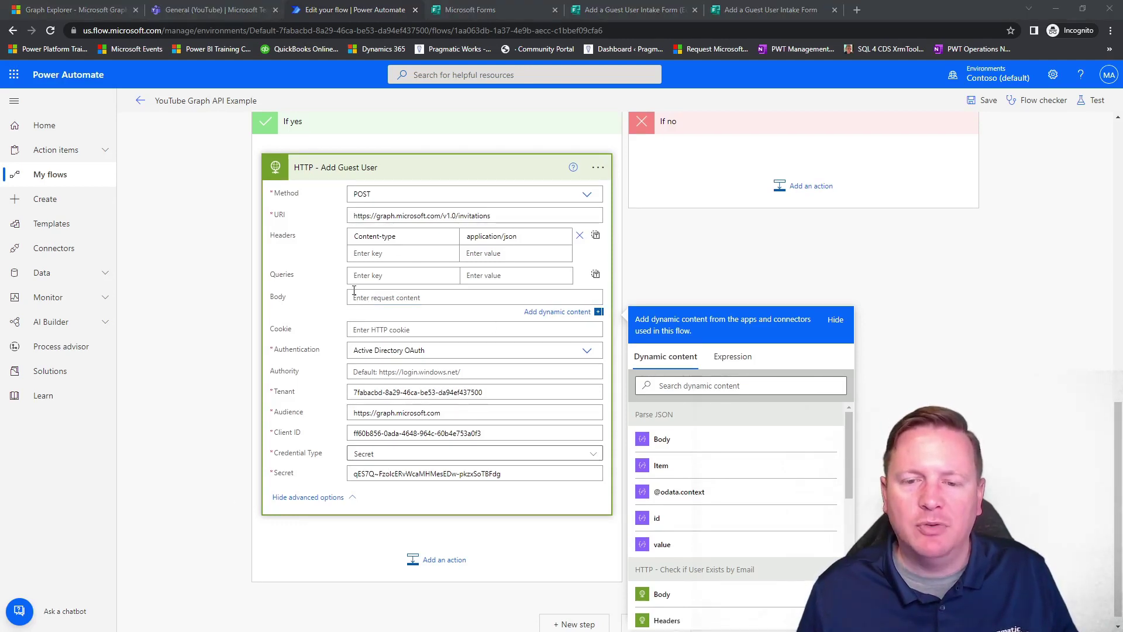
click(375, 299)
text({   "invitedUserDisplayName": "",   "invitedUserEmailAddress": "",   "sendInvitationMessage": true,   "inviteRedirectUrl": "" })
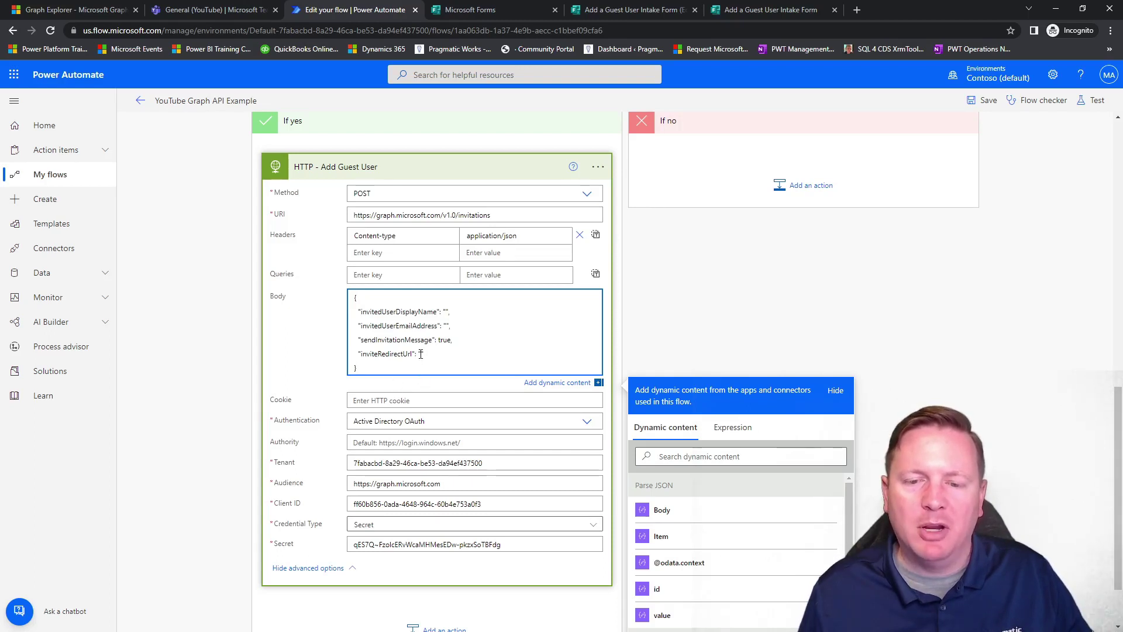
click(421, 353)
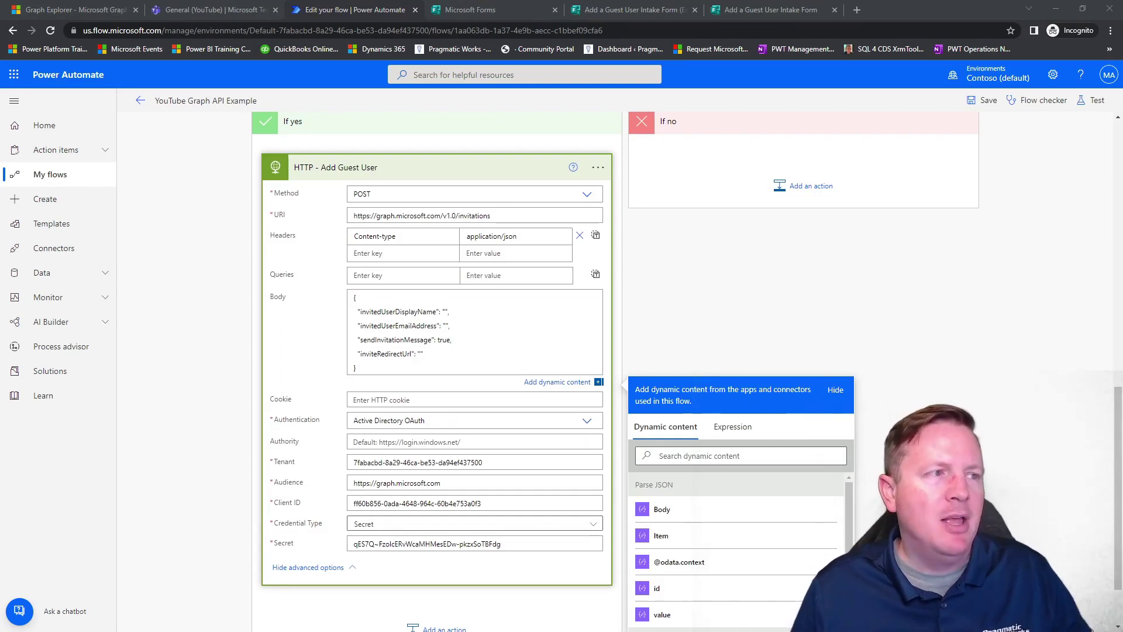
click(422, 356)
text(https://pragmaticworks.com/)
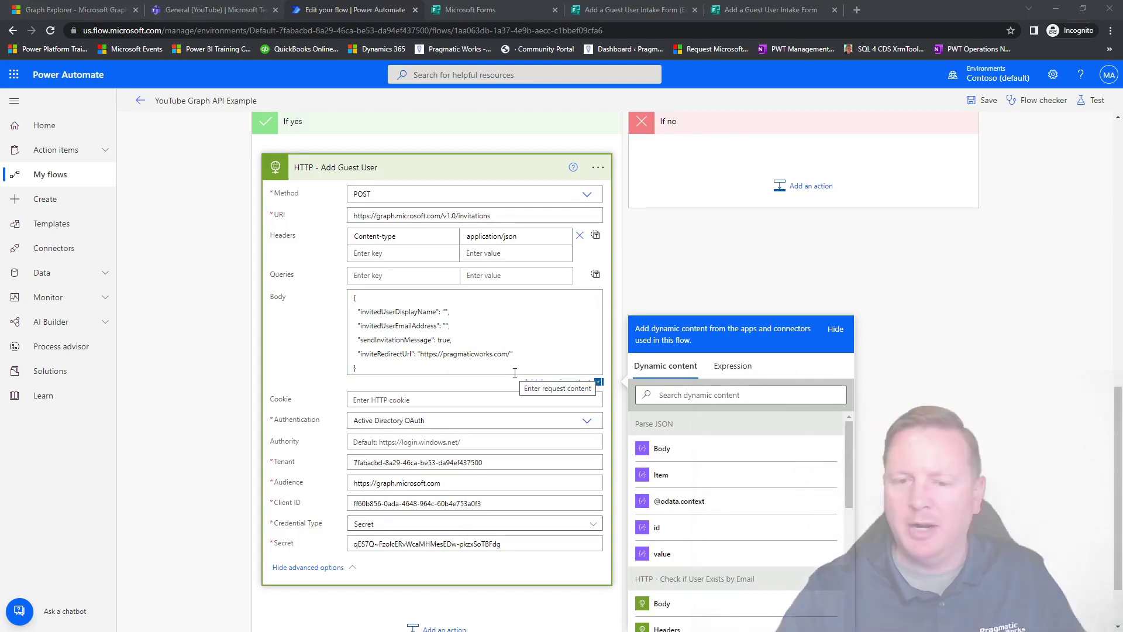
click(450, 322)
key(Up)
drag(851, 443, 855, 541)
Fill invitedUserDisplayName with First Name and Last Name, and invitedUserEmailAddress with Email Address.
click(673, 477)
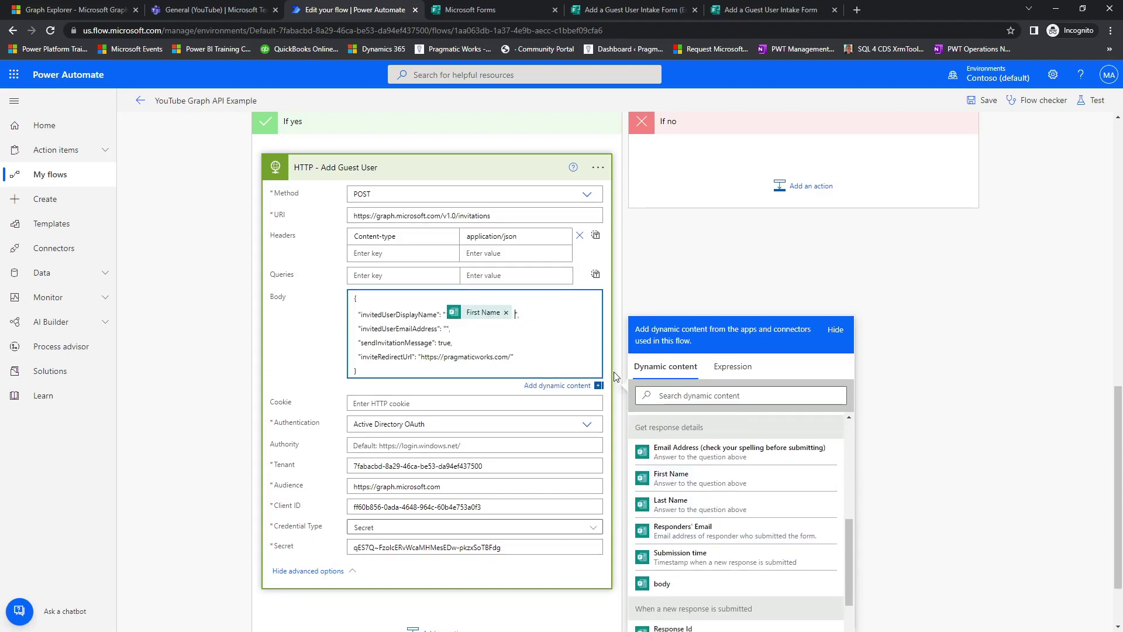
click(696, 504)
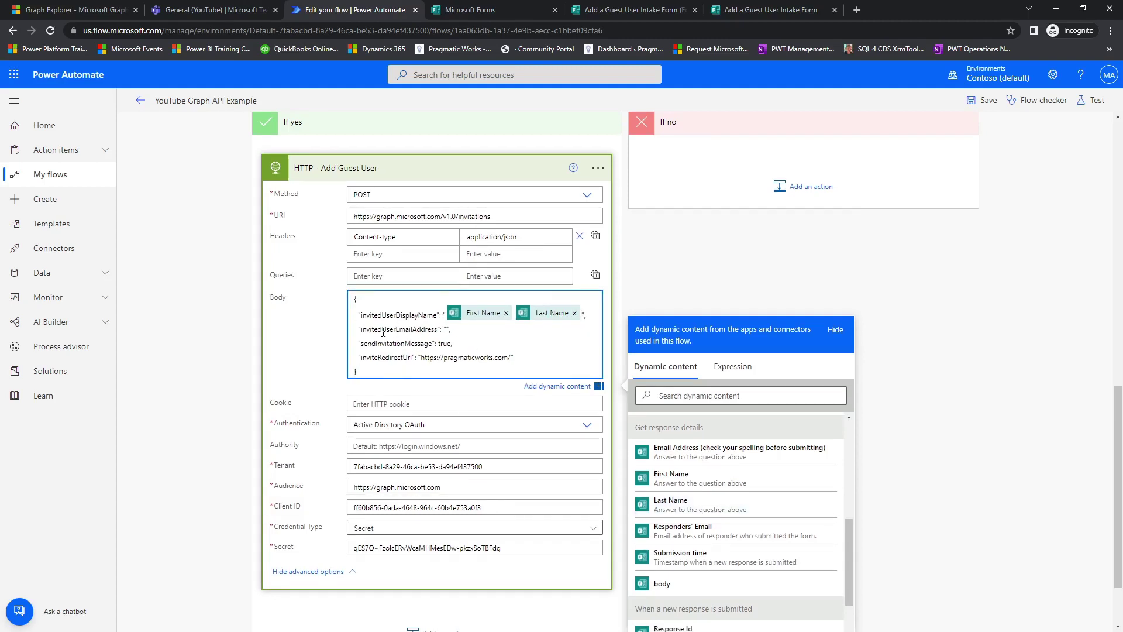
click(448, 329)
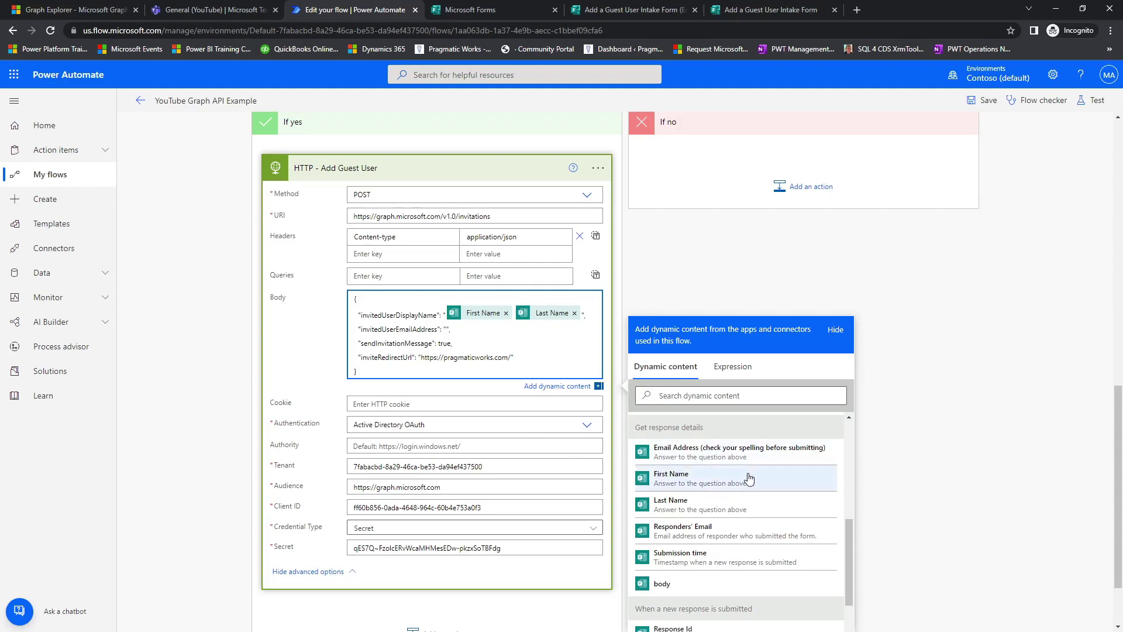
click(691, 463)
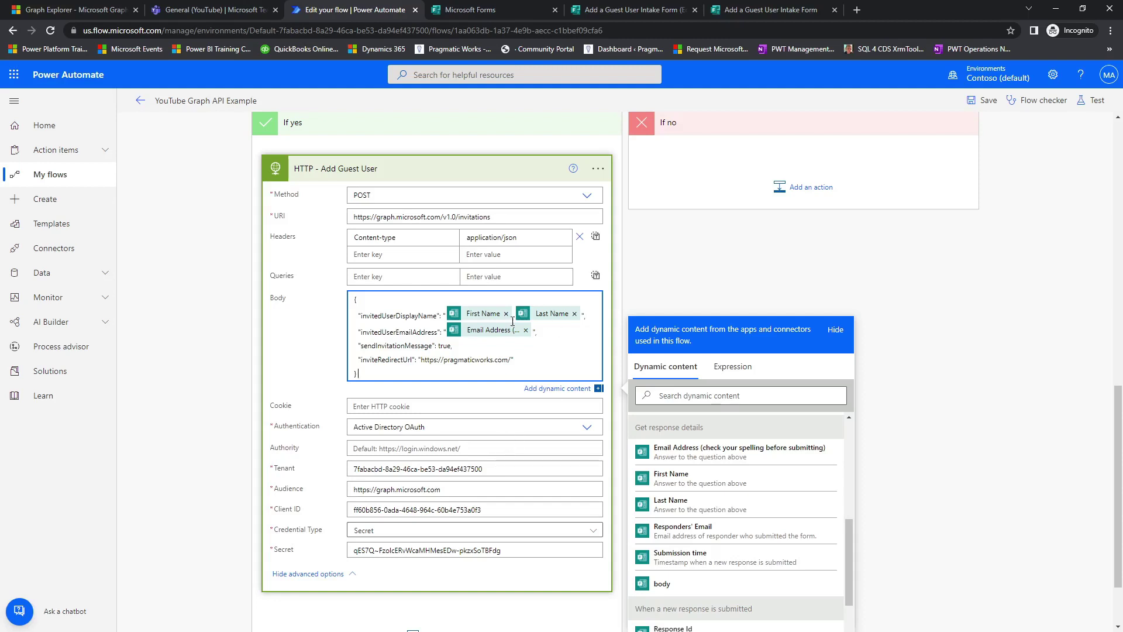
click(698, 267)
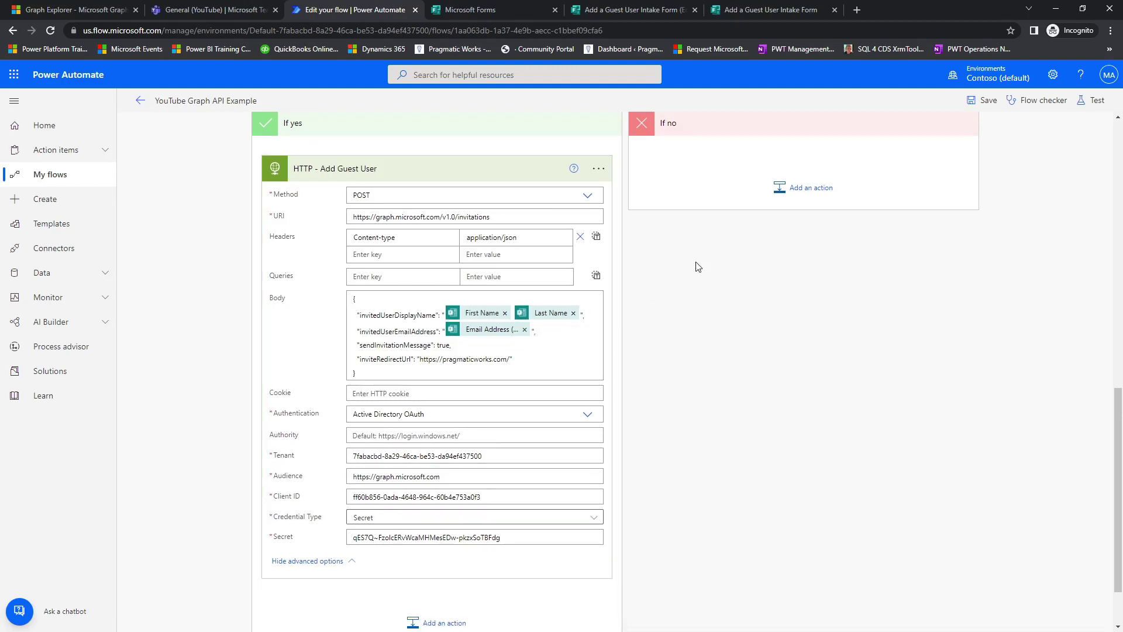
click(858, 13)
In the admin center, view Users > Guest users, find it empty, and return to the flow.
text(ad)
key(Return)
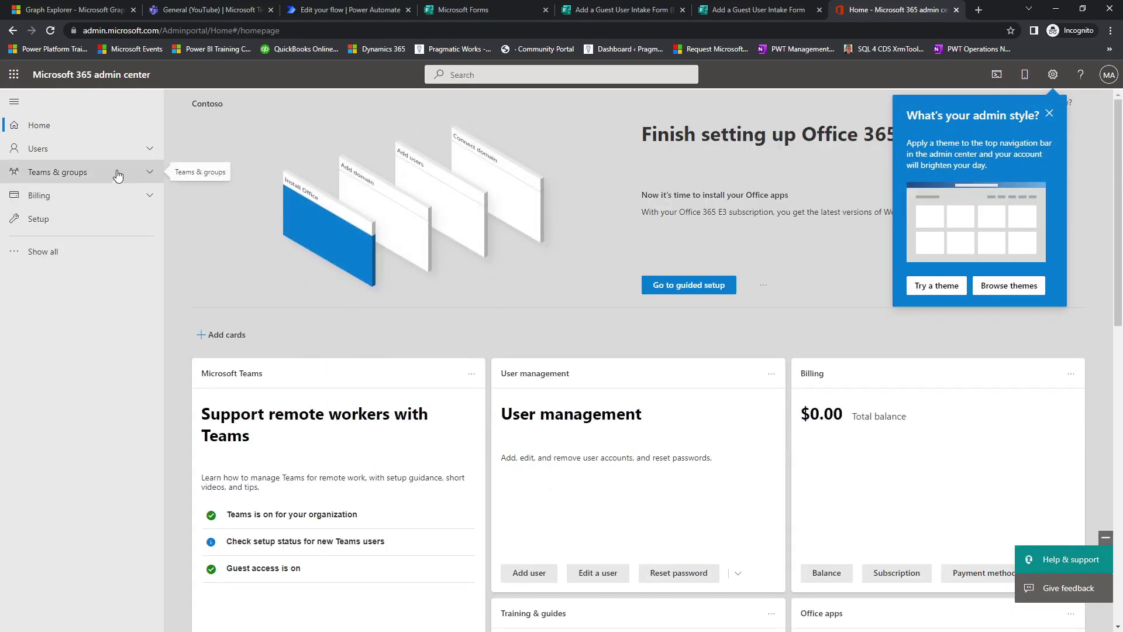
click(108, 153)
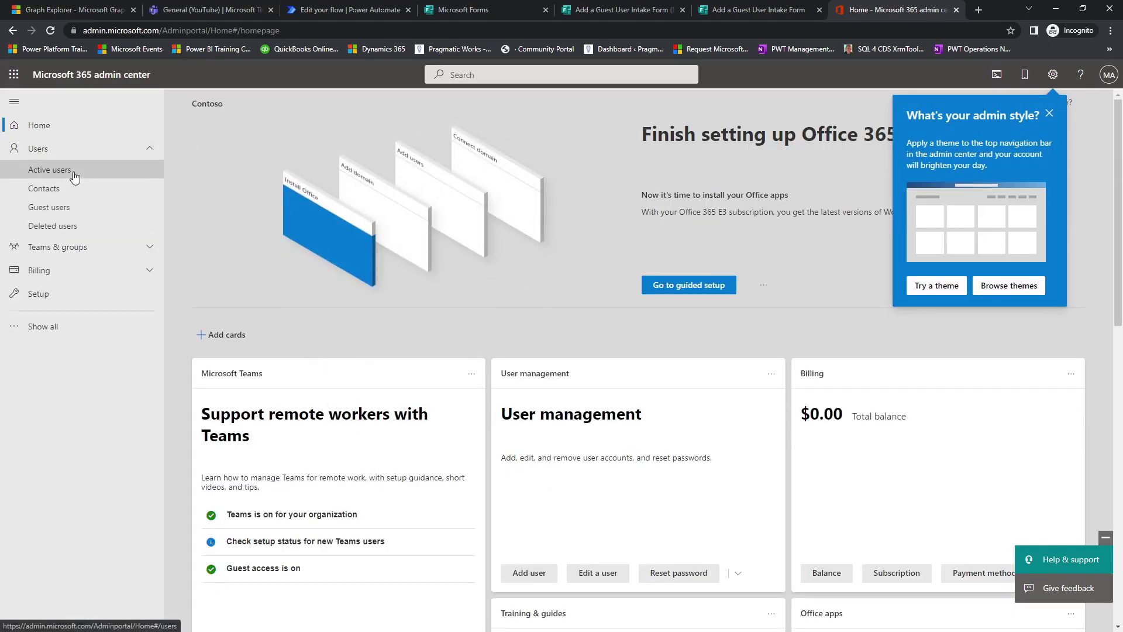
click(72, 172)
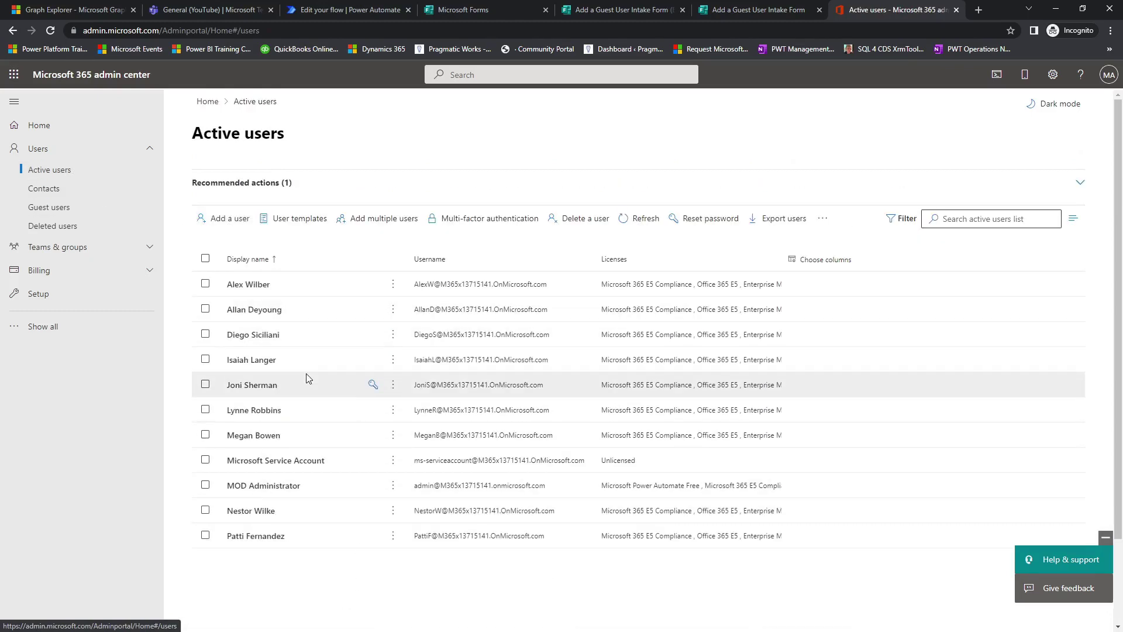
click(59, 208)
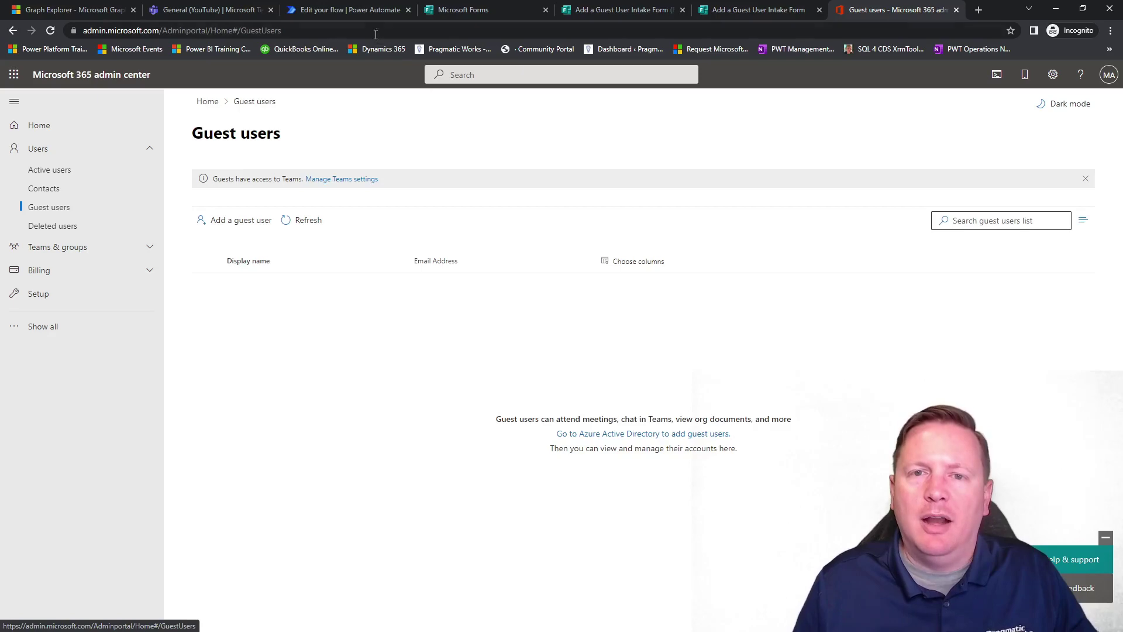
click(363, 12)
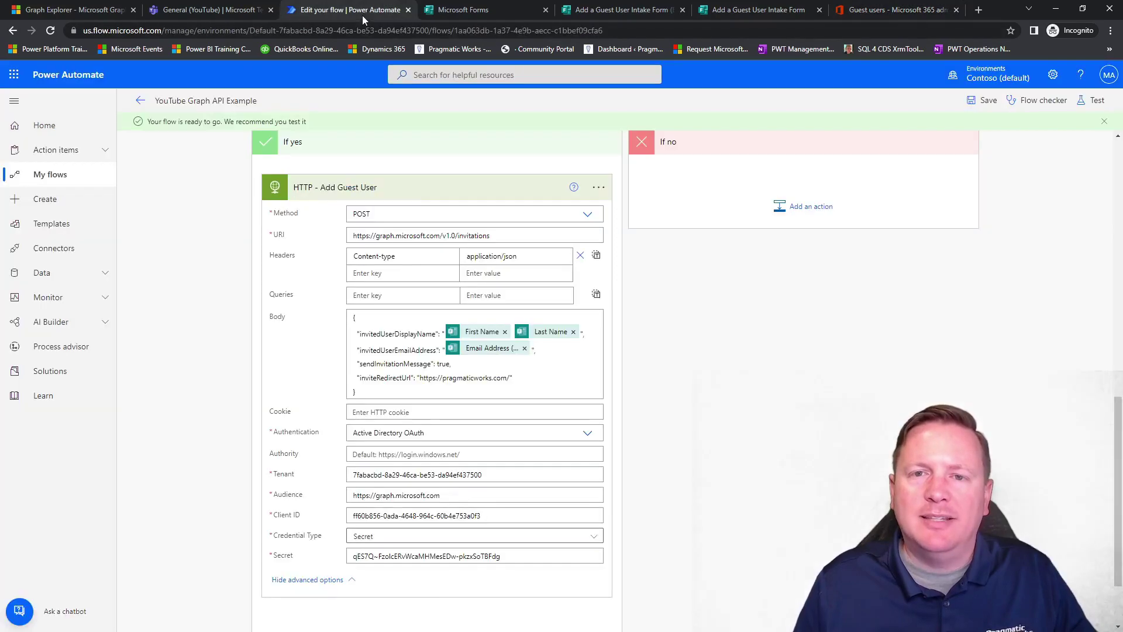
Start a manual test of the flow so it waits for a new form response.
click(1094, 100)
click(965, 130)
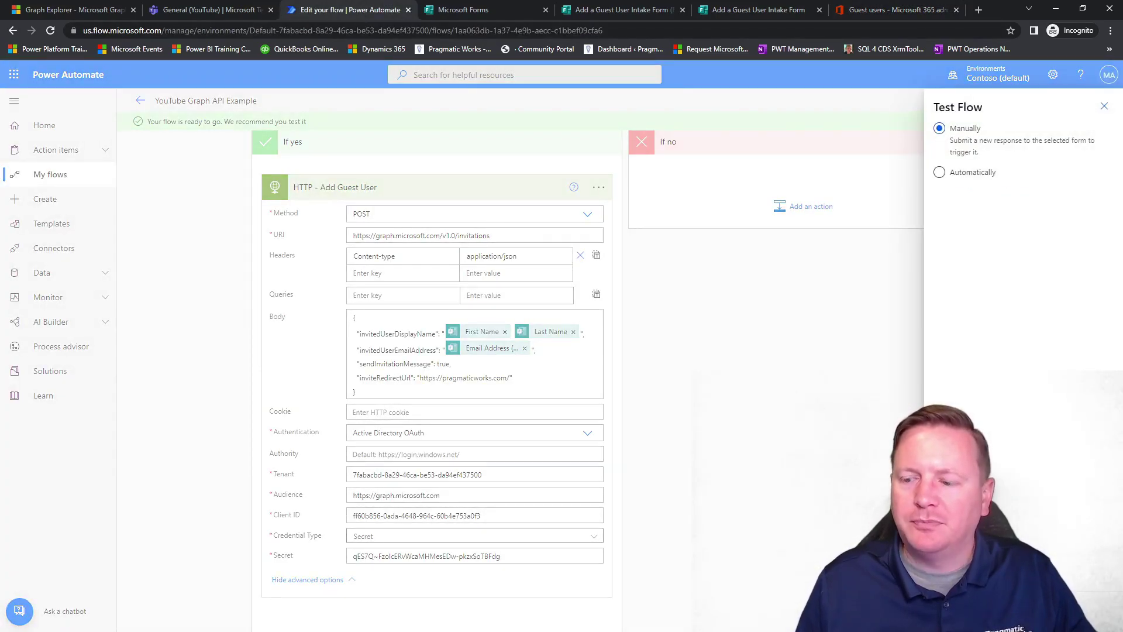
click(959, 613)
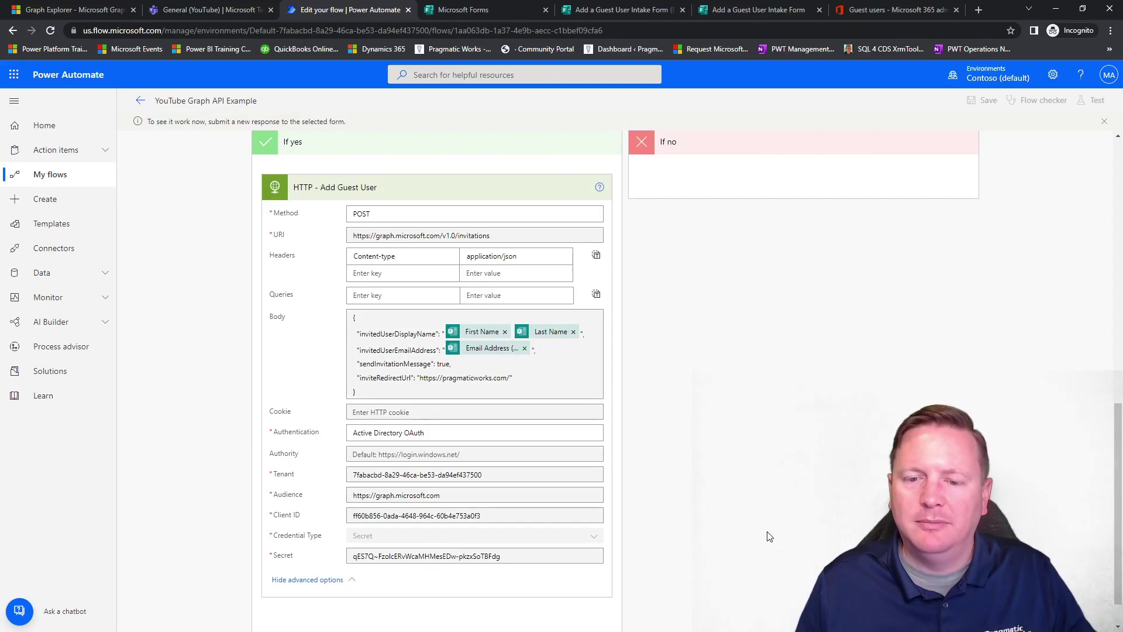
scroll(200, 186, up, 9)
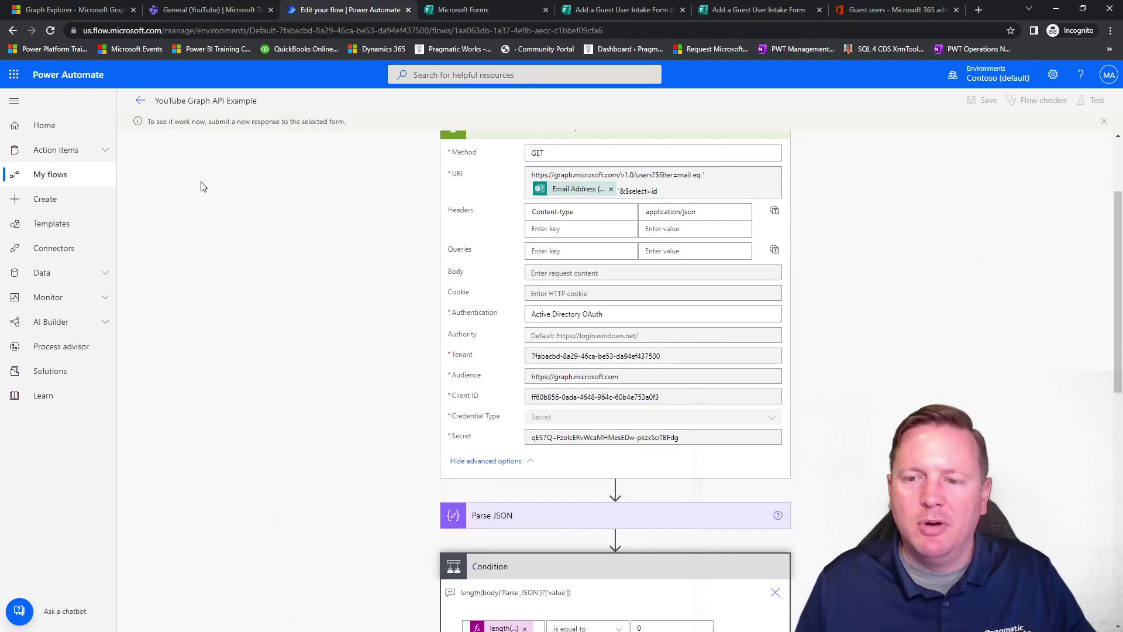
scroll(202, 187, up, 2)
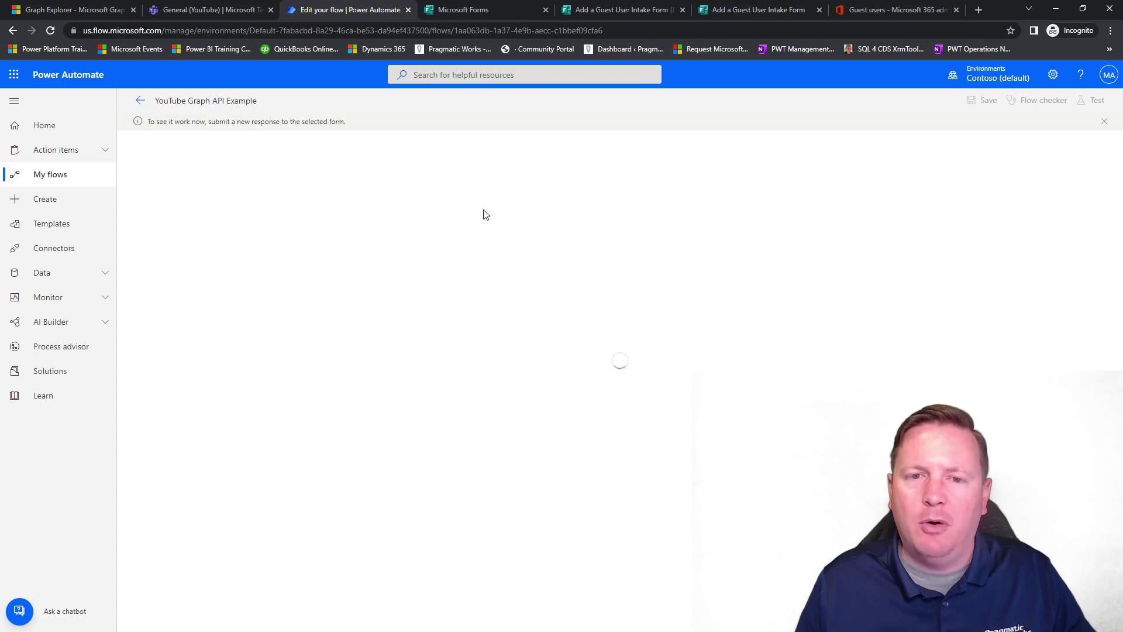
click(734, 6)
Fill in the guest's email address, first name and last name on the intake form and submit it.
click(452, 292)
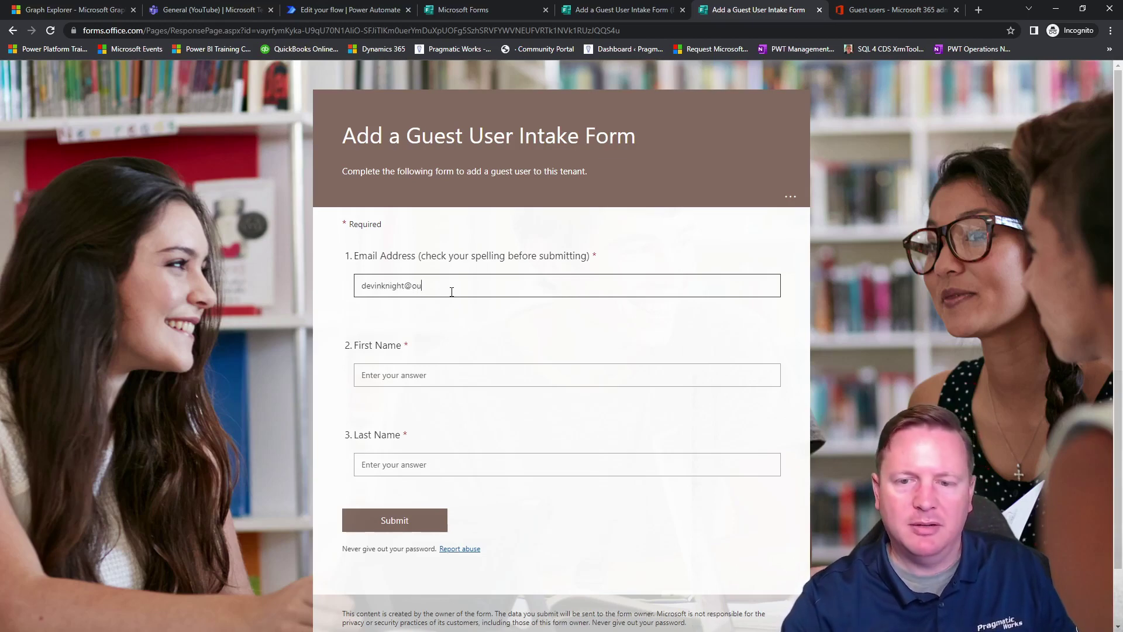
key(Tab)
key(Tab)
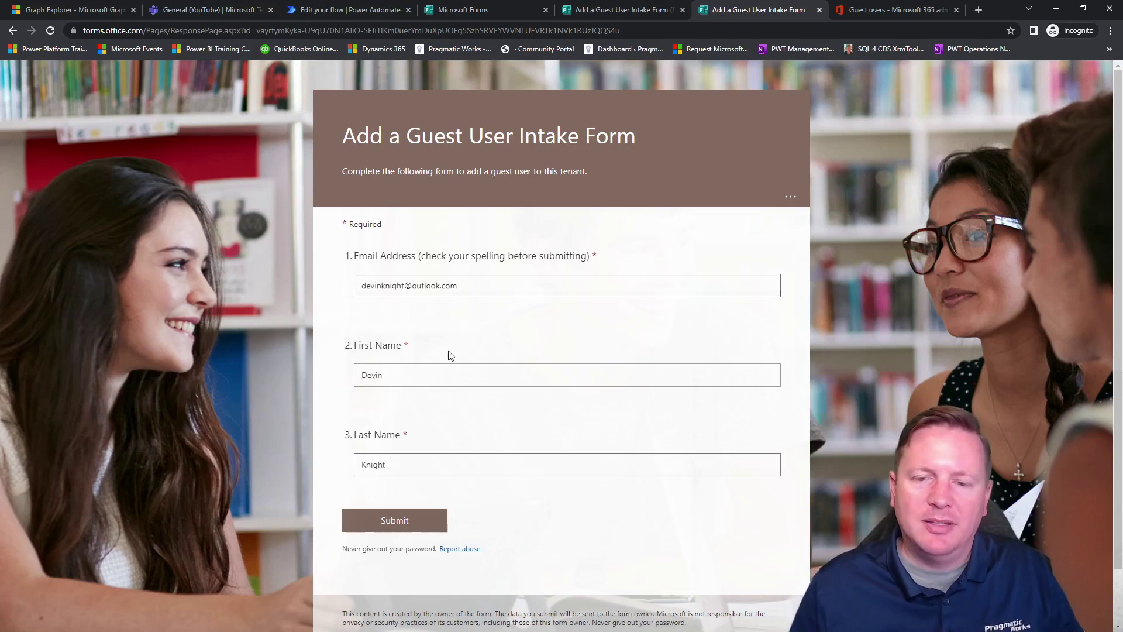
click(406, 518)
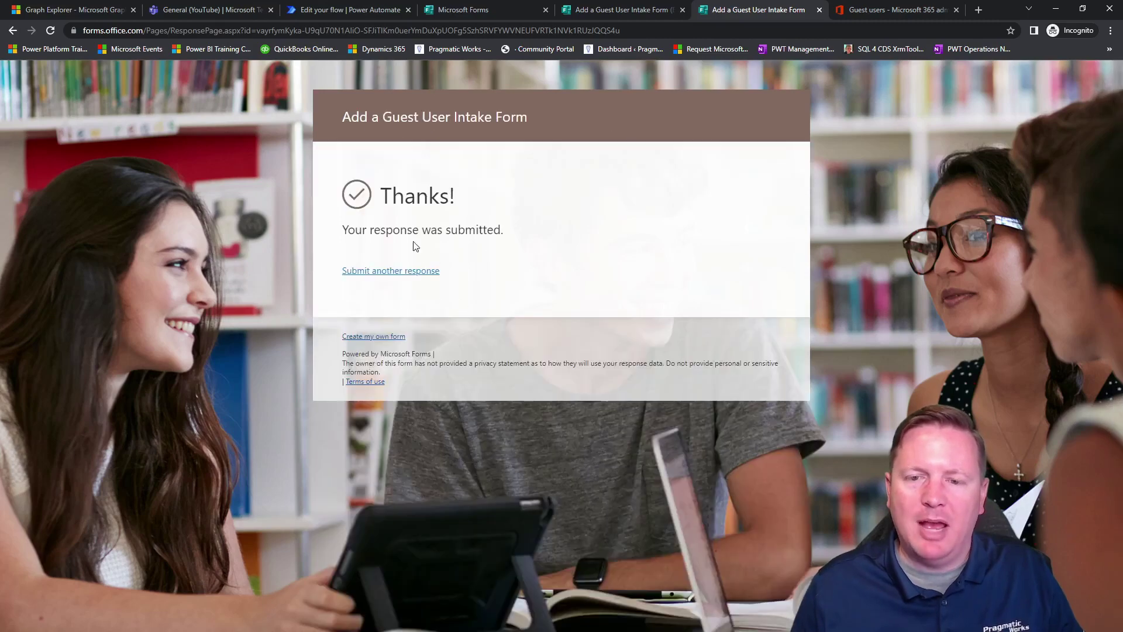
click(351, 10)
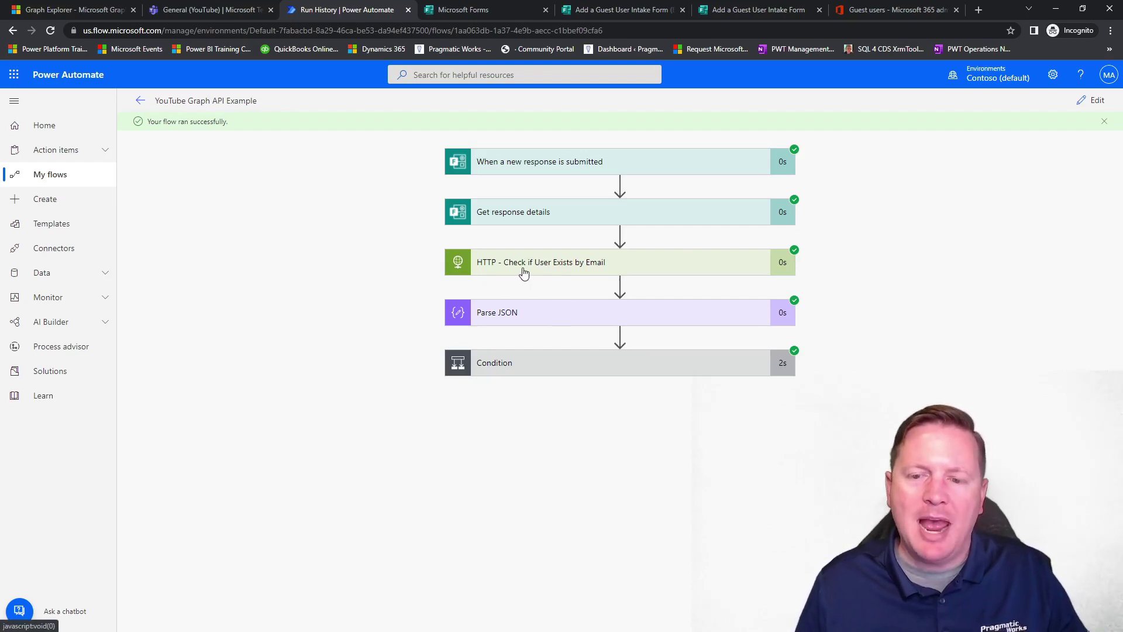
Verify the Condition came out true and Add Guest User returned 201 with the invited display name.
click(544, 363)
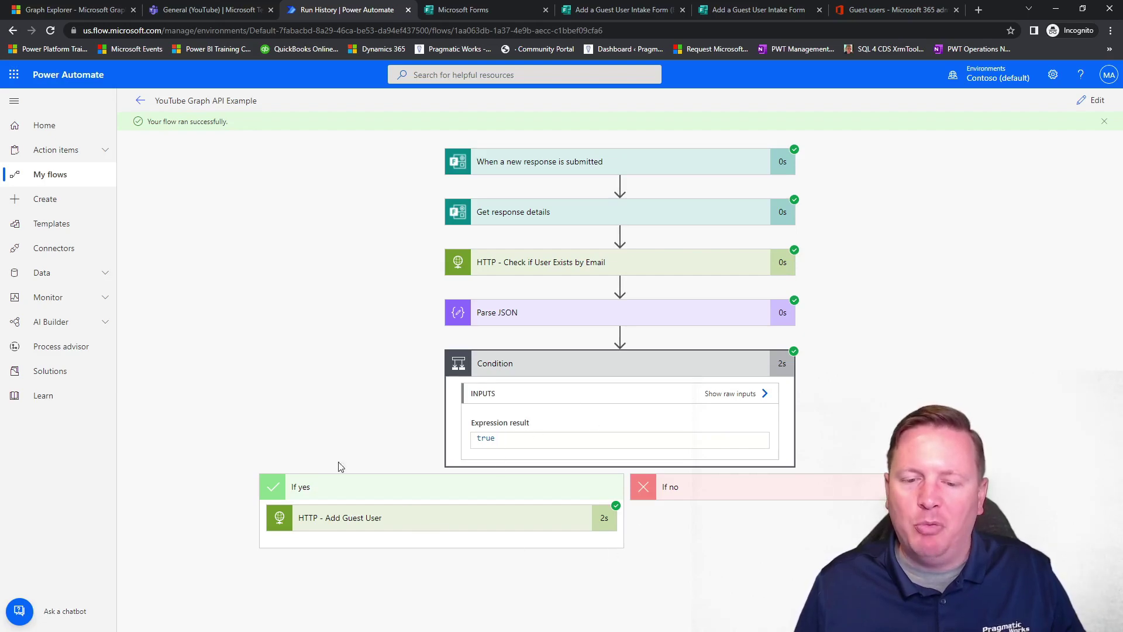
click(342, 518)
scroll(328, 445, down, 6)
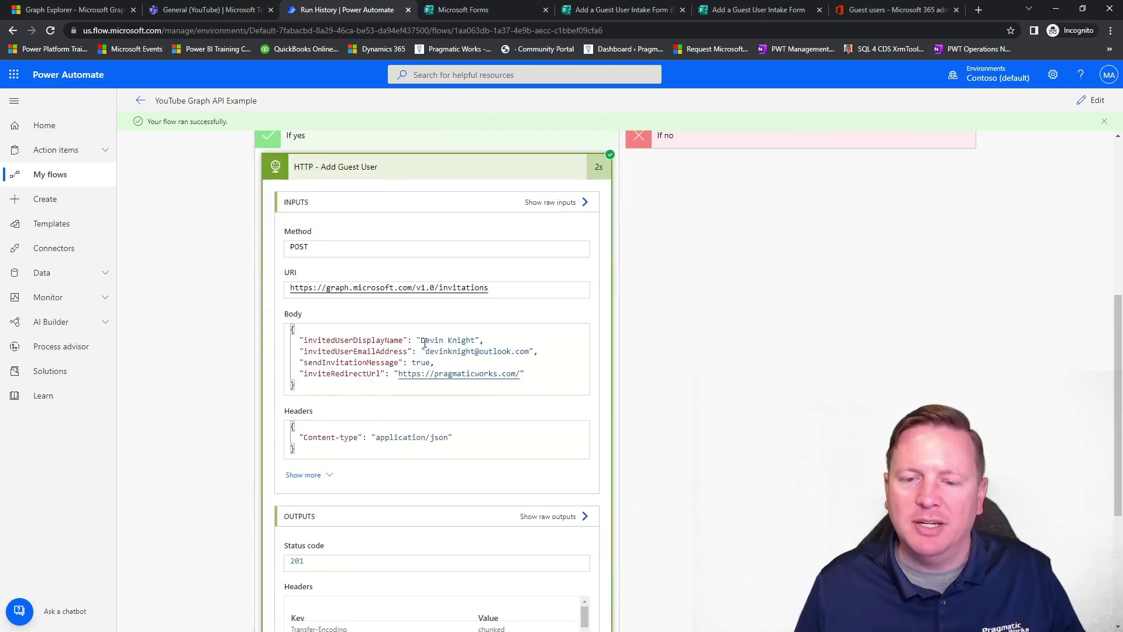
drag(421, 340, 521, 360)
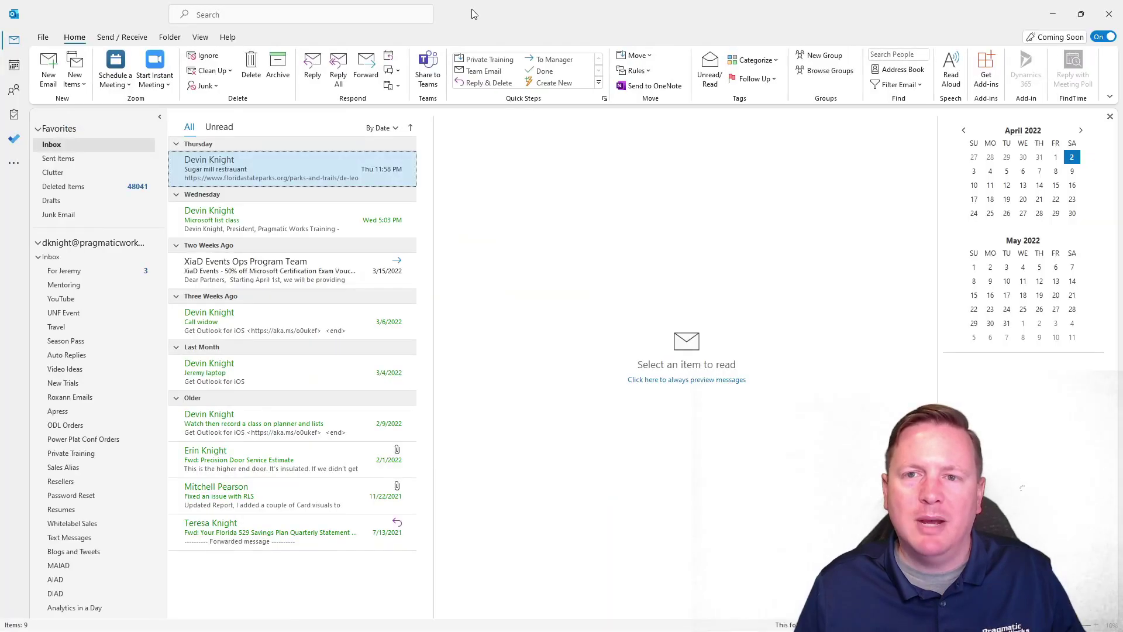
drag(475, 15, 1, 258)
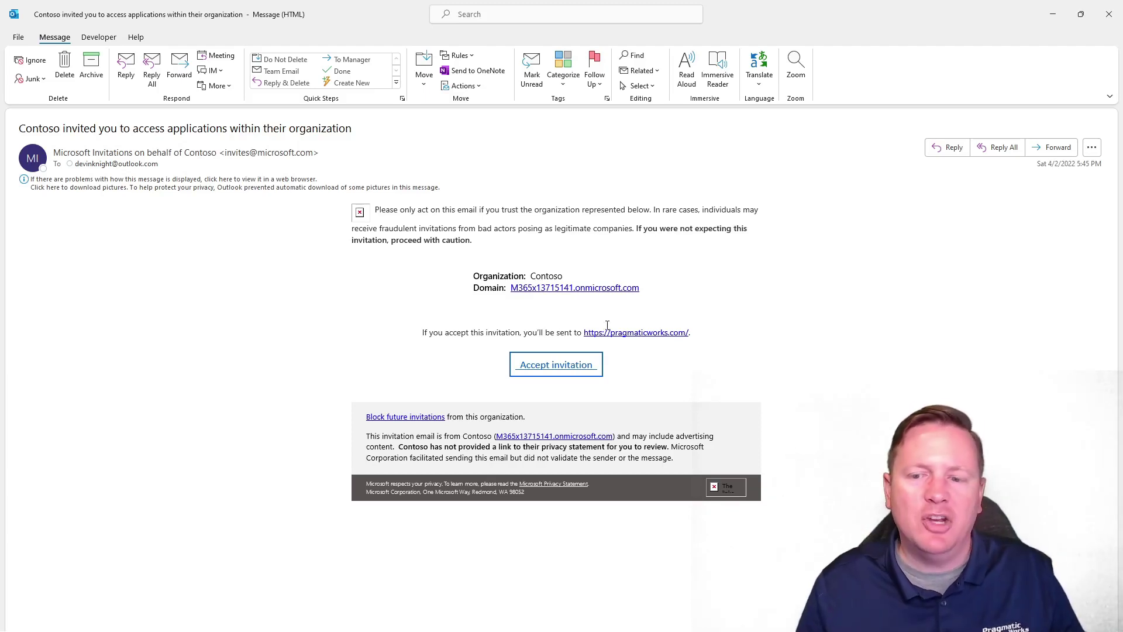
Follow the Accept invitation link in the Contoso invitation email.
click(546, 369)
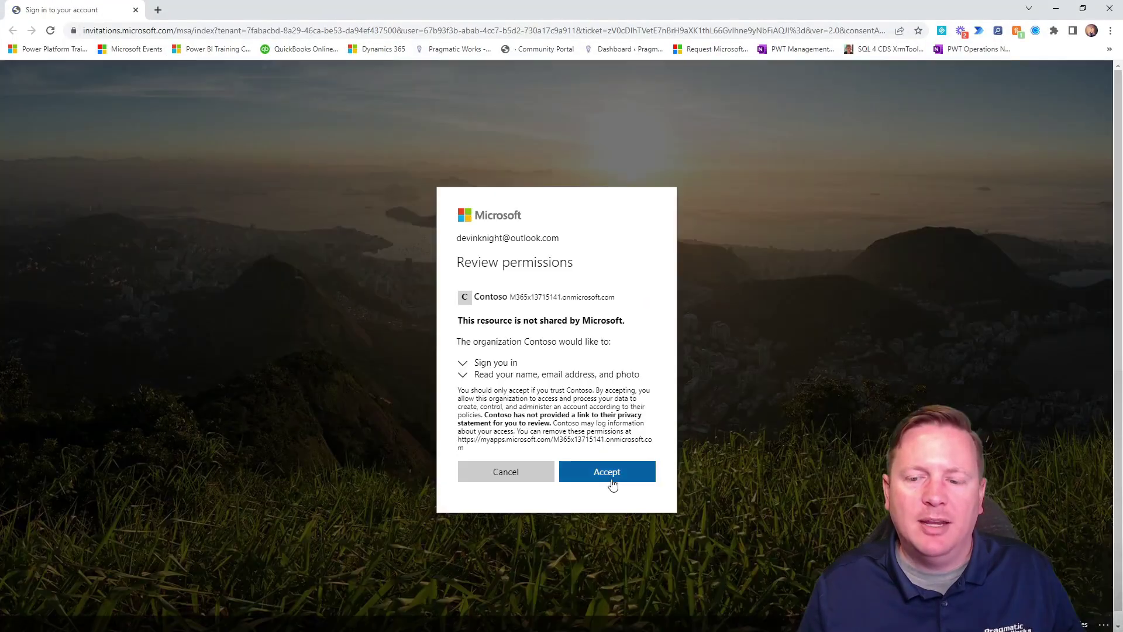
Accept Contoso's permission request and let it redirect to pragmaticworks.com.
click(612, 481)
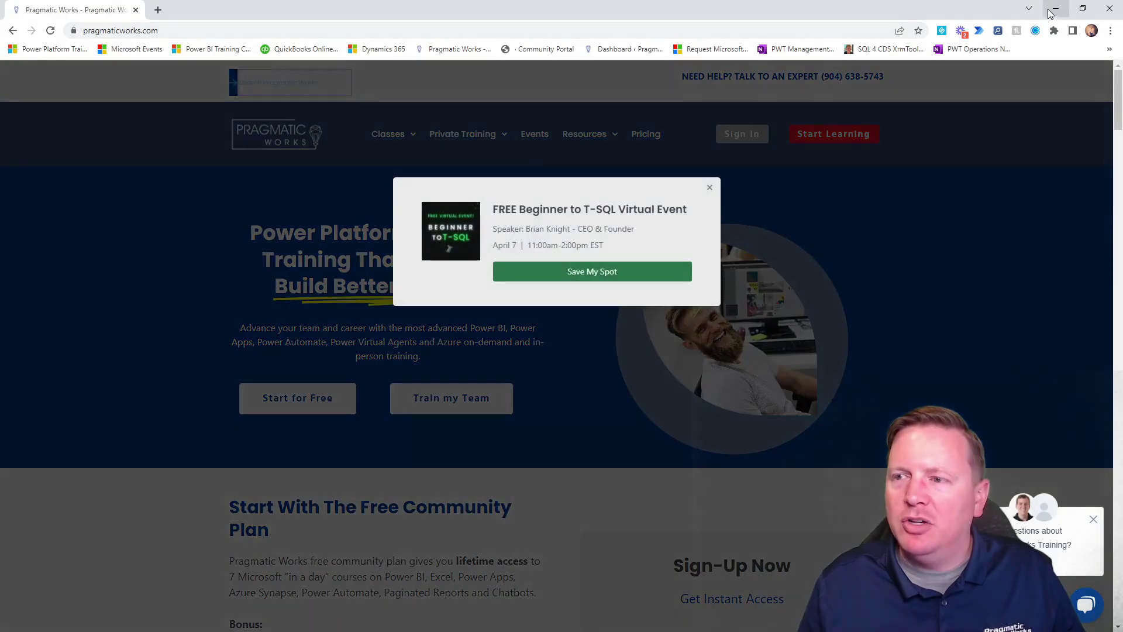
click(1053, 10)
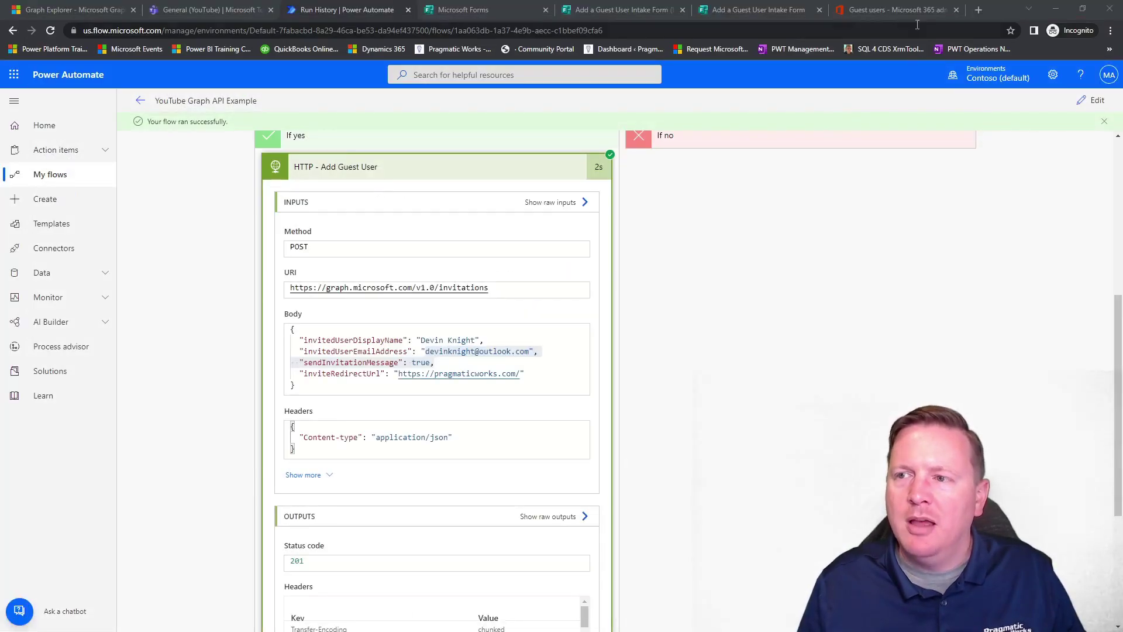
Refresh the admin center's Guest users list so the newly invited guest appears.
click(887, 10)
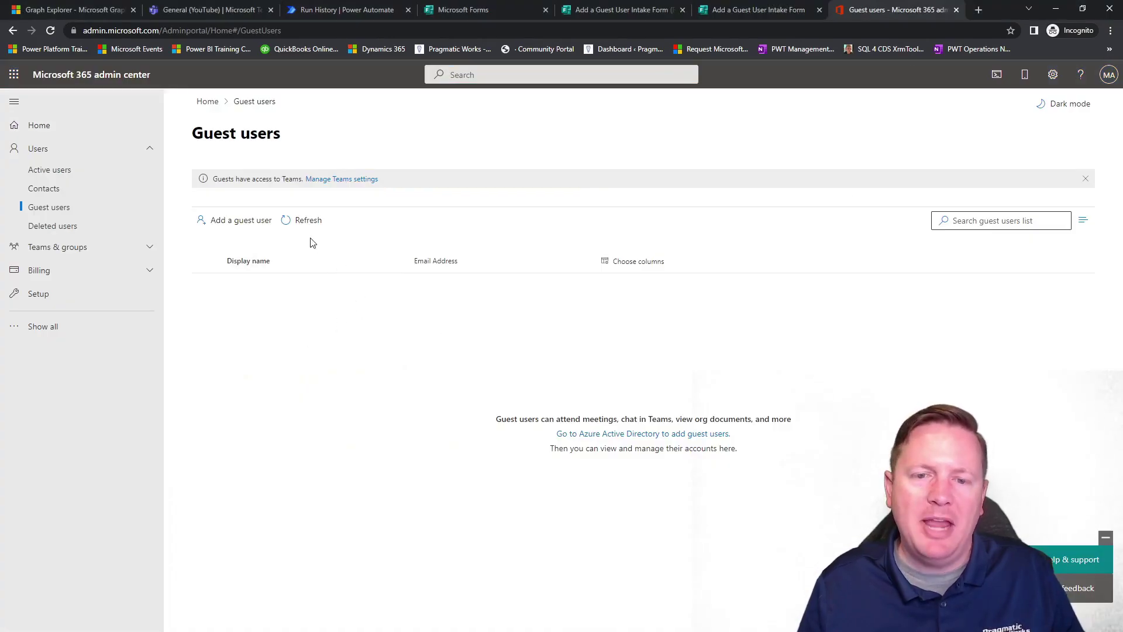
click(304, 223)
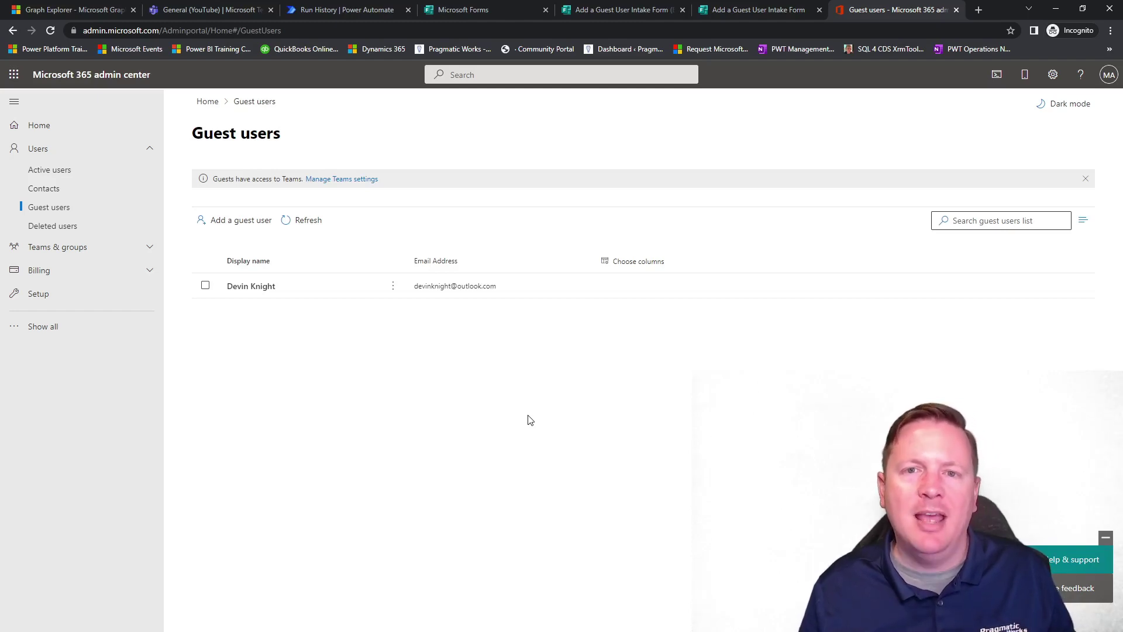
click(319, 10)
Rerun the flow automatically with the recently used trigger from the run that succeeded.
click(1069, 118)
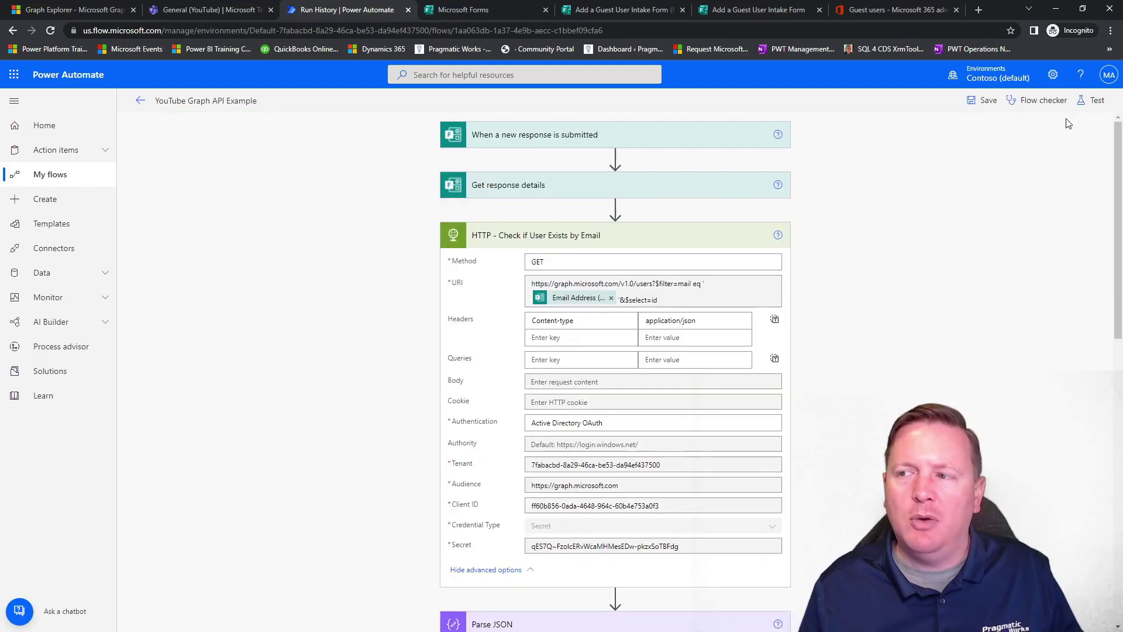
click(1095, 101)
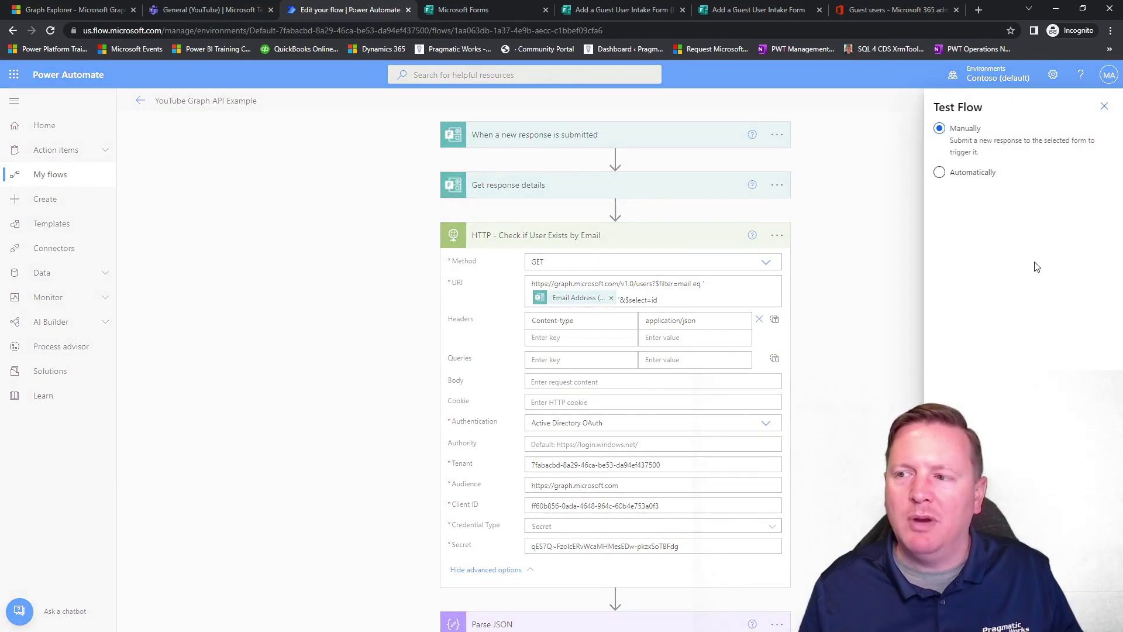
click(968, 172)
click(980, 197)
click(983, 216)
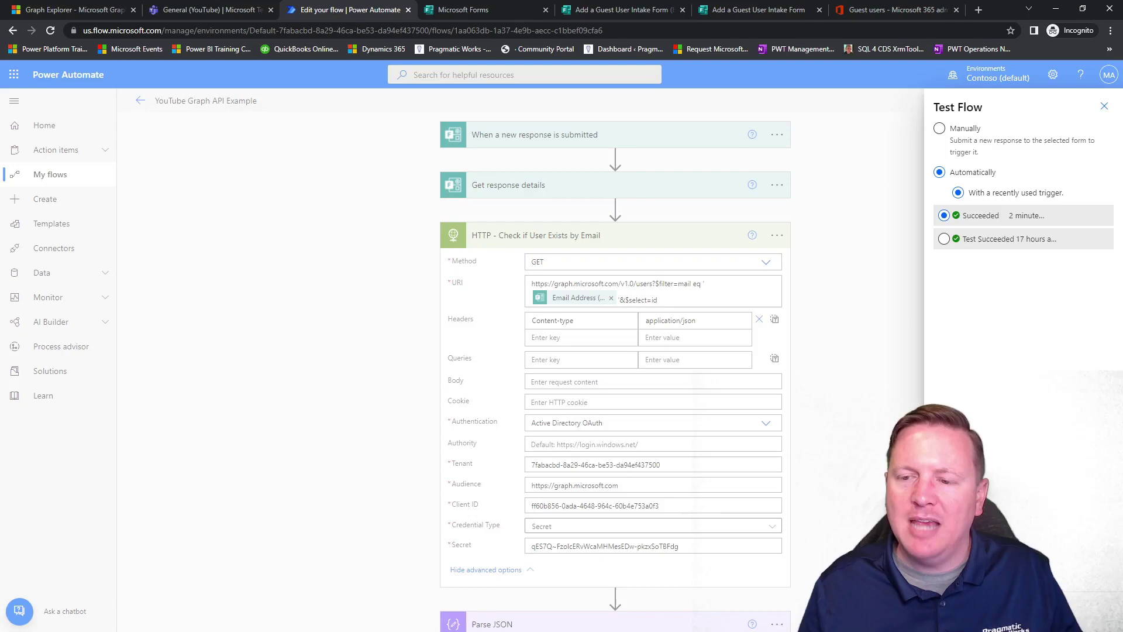
click(958, 612)
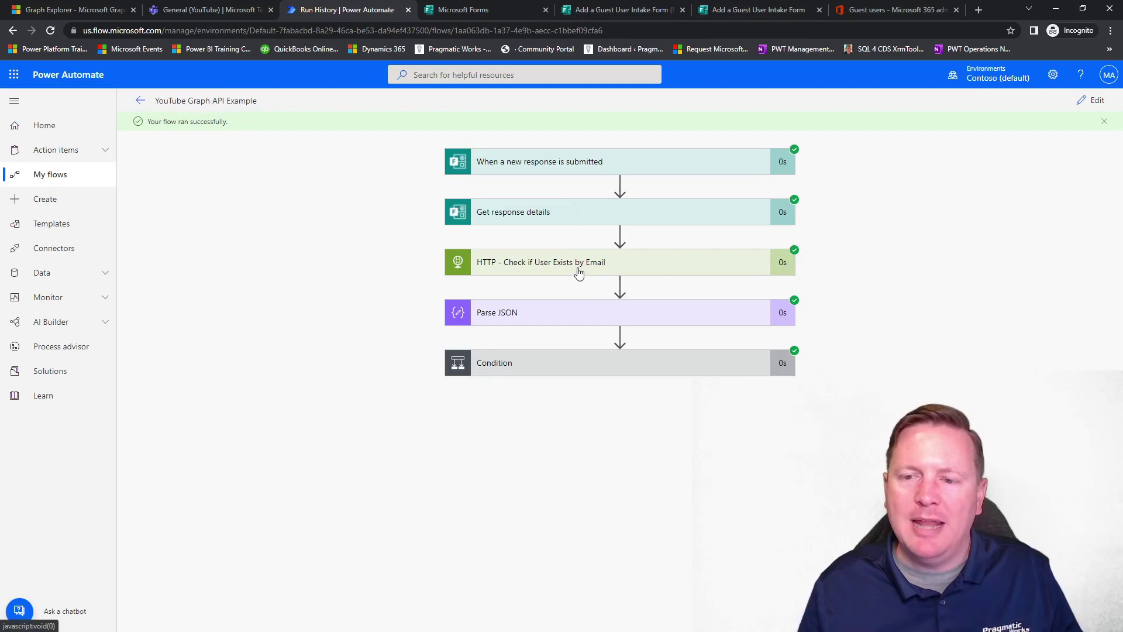
Confirm the user lookup now returns an existing user id and the Condition evaluates false.
click(578, 273)
scroll(814, 410, down, 5)
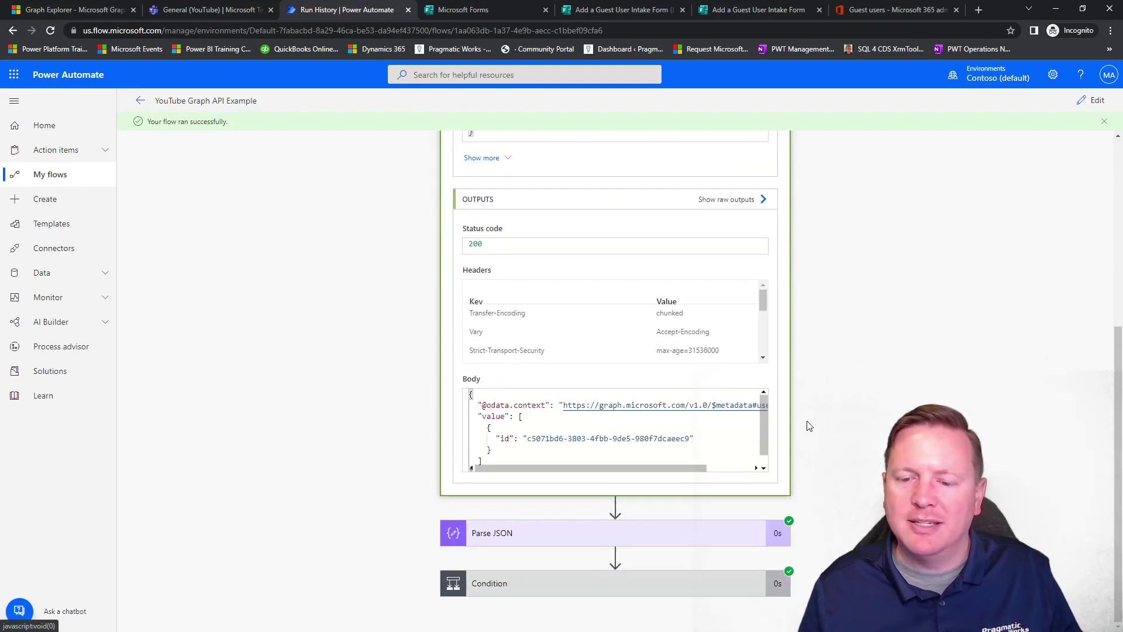
drag(688, 440, 528, 438)
scroll(702, 326, up, 5)
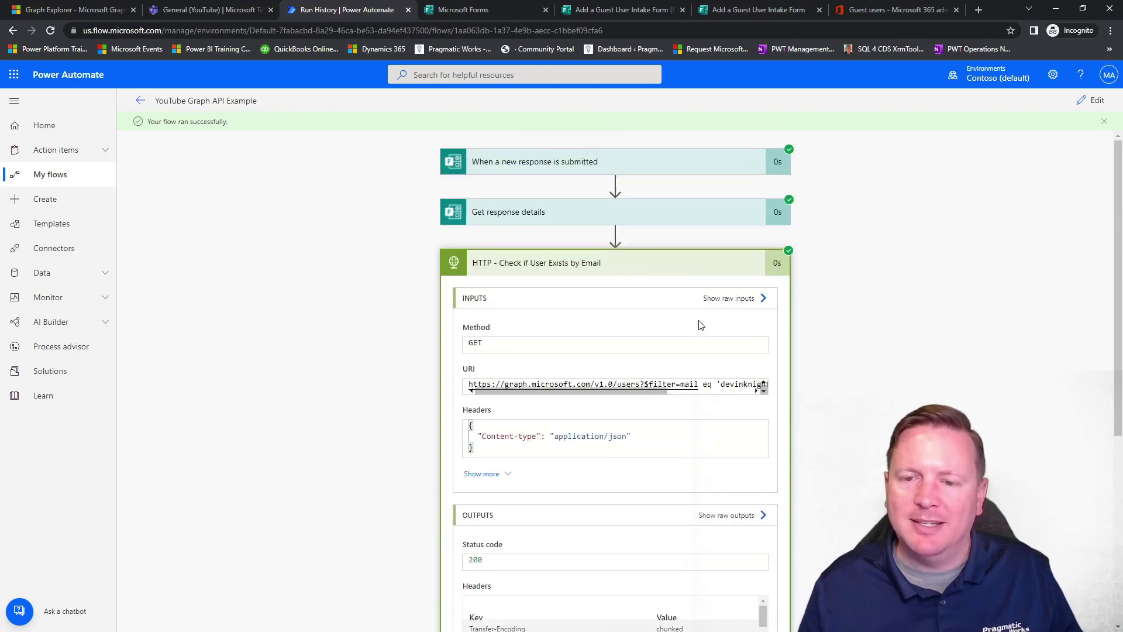
click(683, 265)
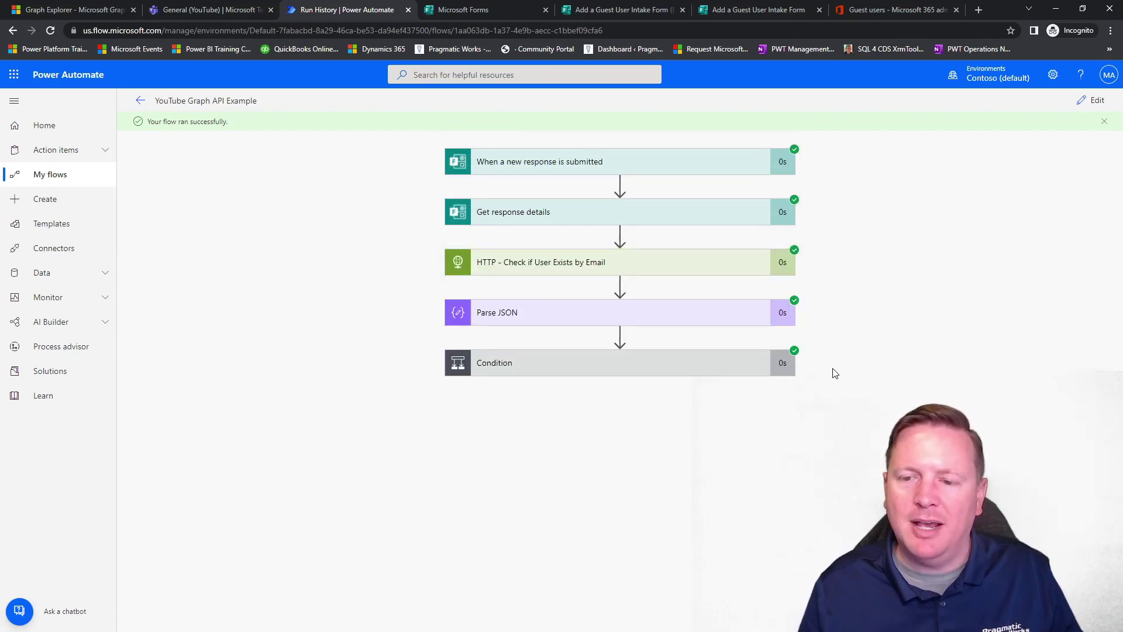
click(595, 365)
drag(509, 435, 477, 437)
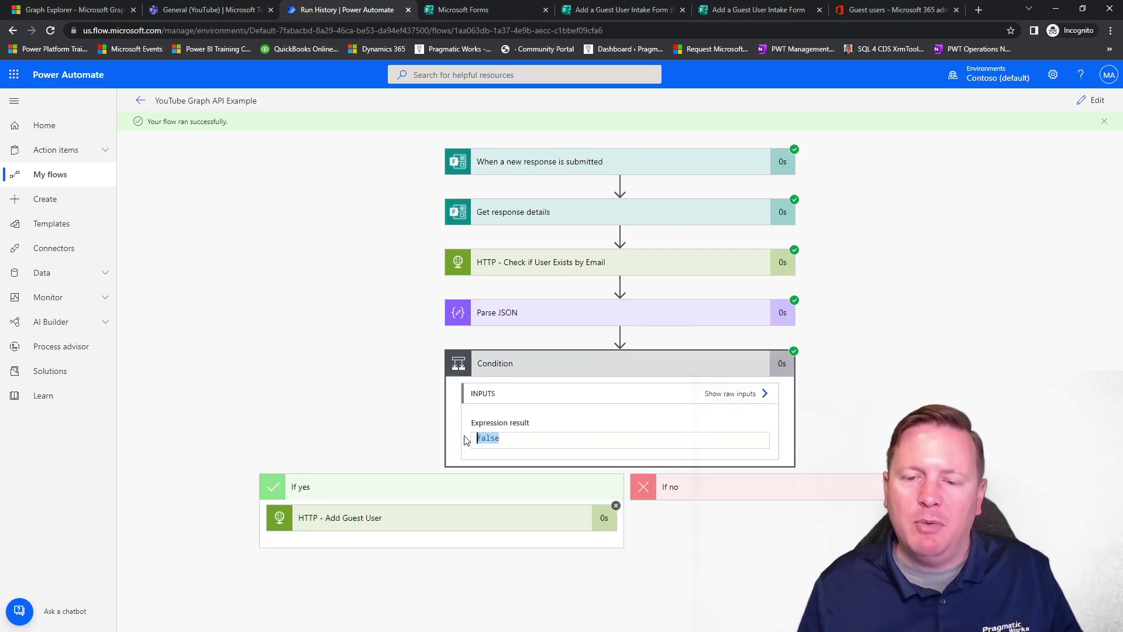